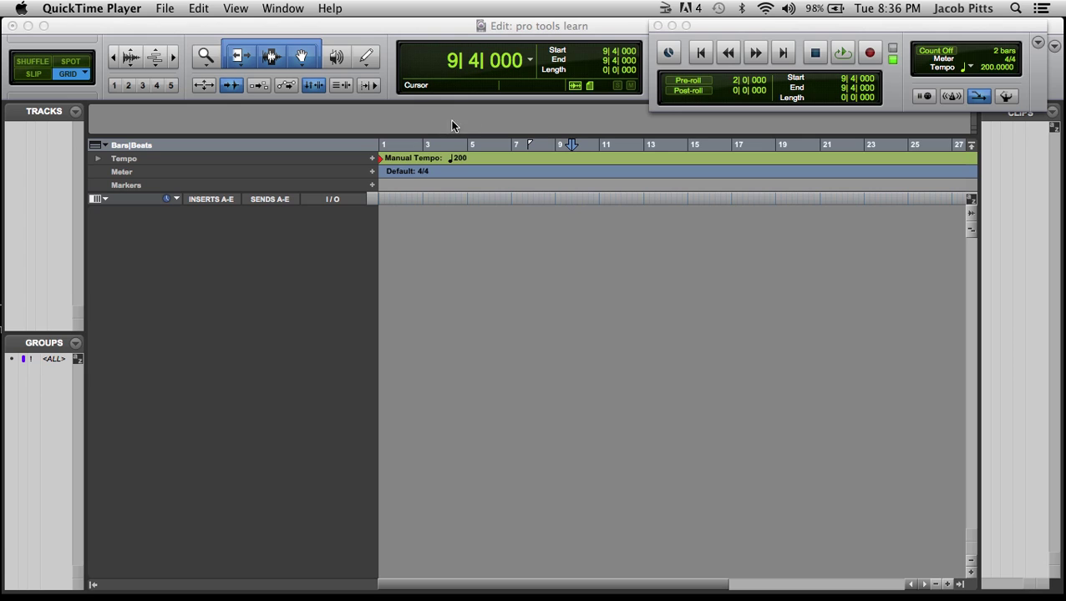
Bring Pro Tools to the front, showing the 'pro tools learn' session's Edit window.
mouse_move(770, 26)
mouse_down()
mouse_move(748, 54)
mouse_move(786, 35)
mouse_move(771, 41)
mouse_move(771, 31)
mouse_up()
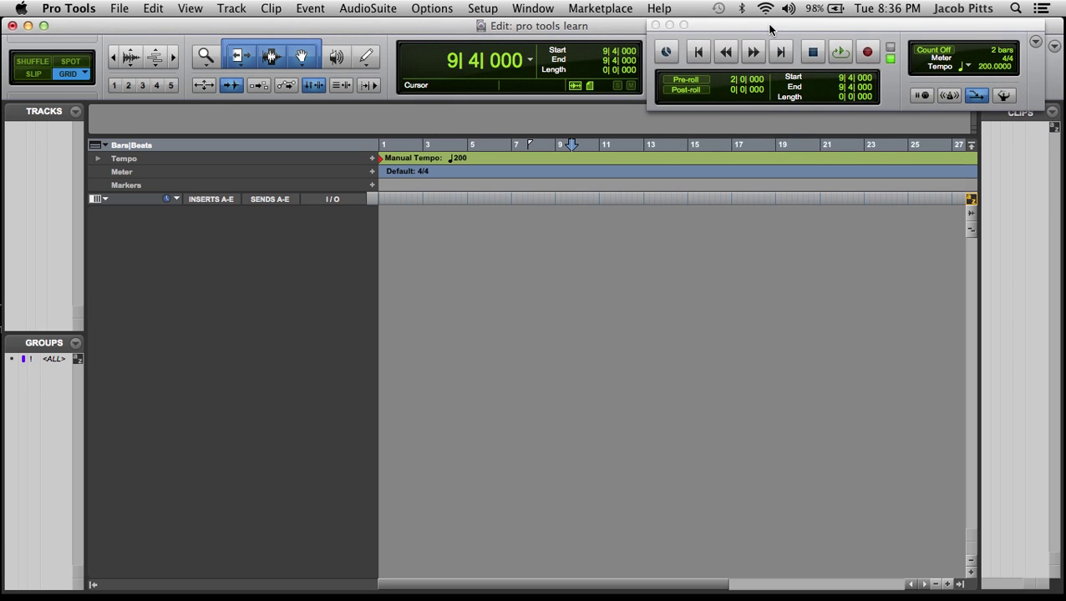
Reopen the Transport from the Window menu, toggle it off and on with Cmd+1.
click(656, 26)
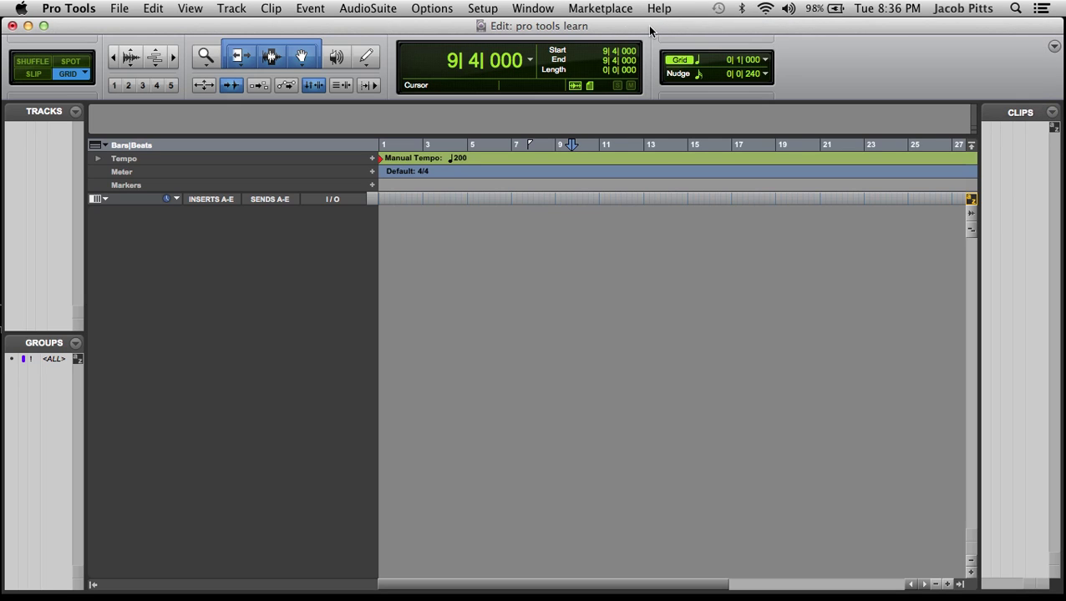
click(533, 8)
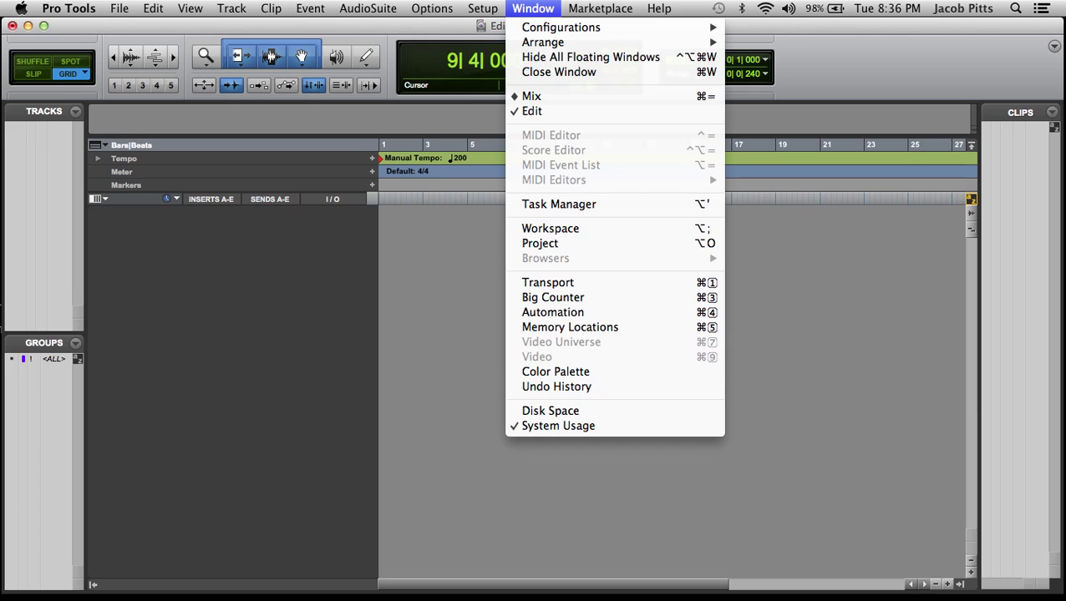
click(587, 288)
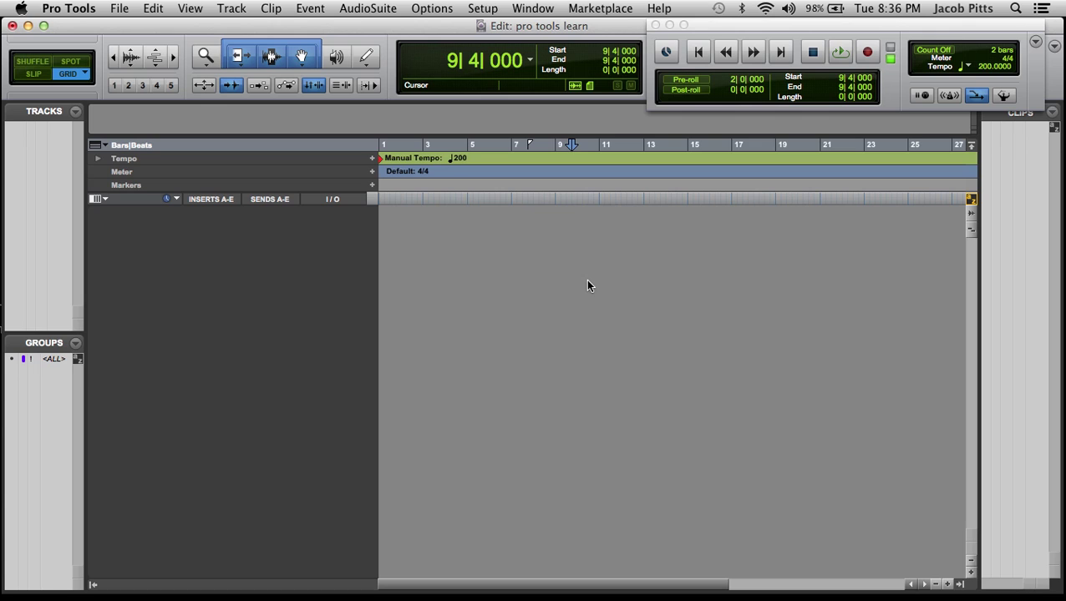
key(super+1)
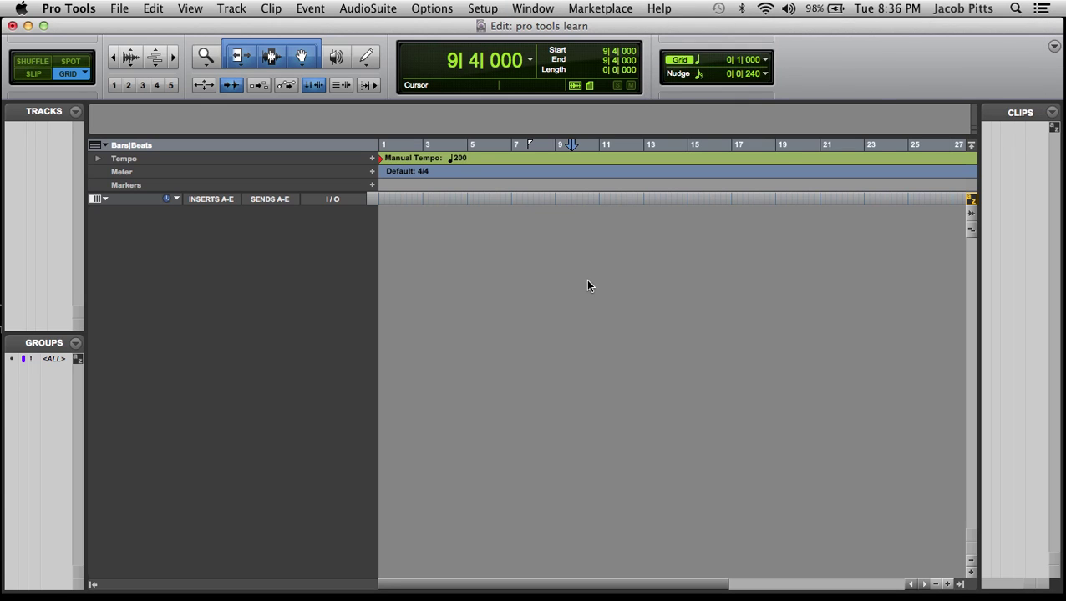
key(super+1)
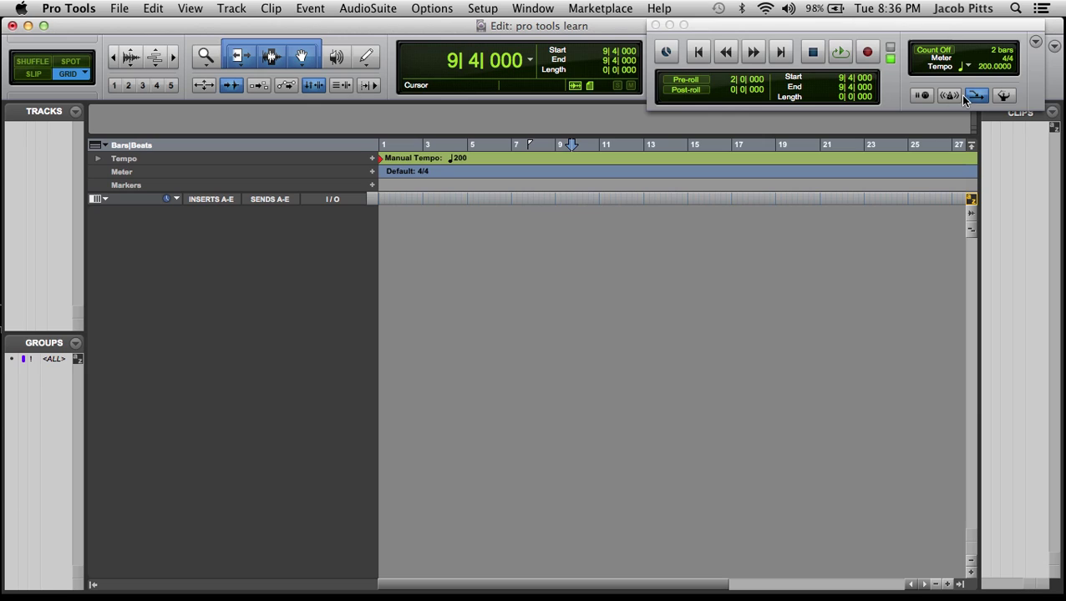
click(1036, 42)
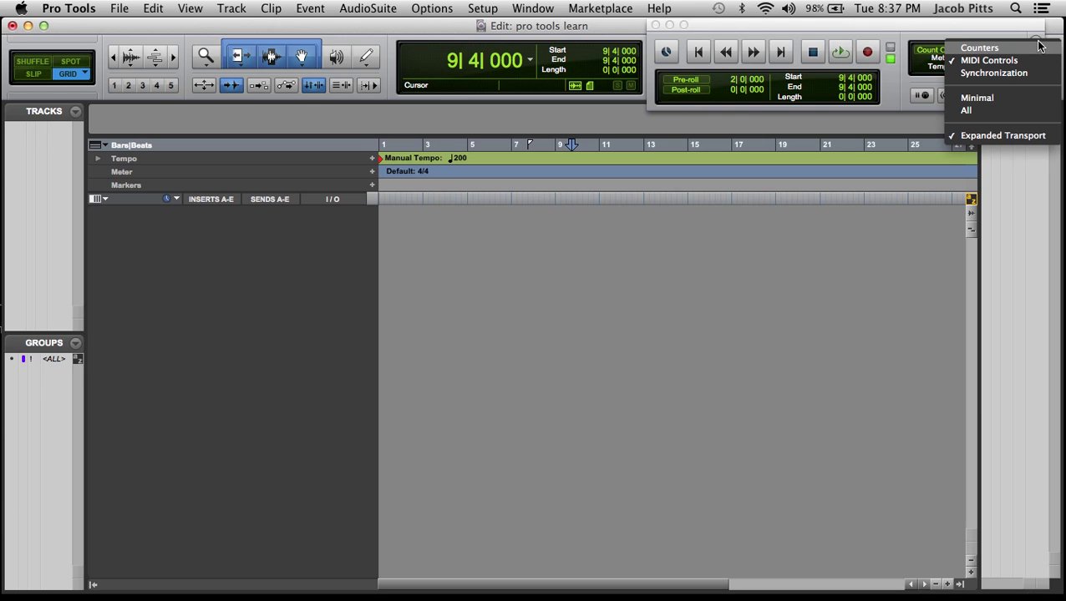
click(916, 29)
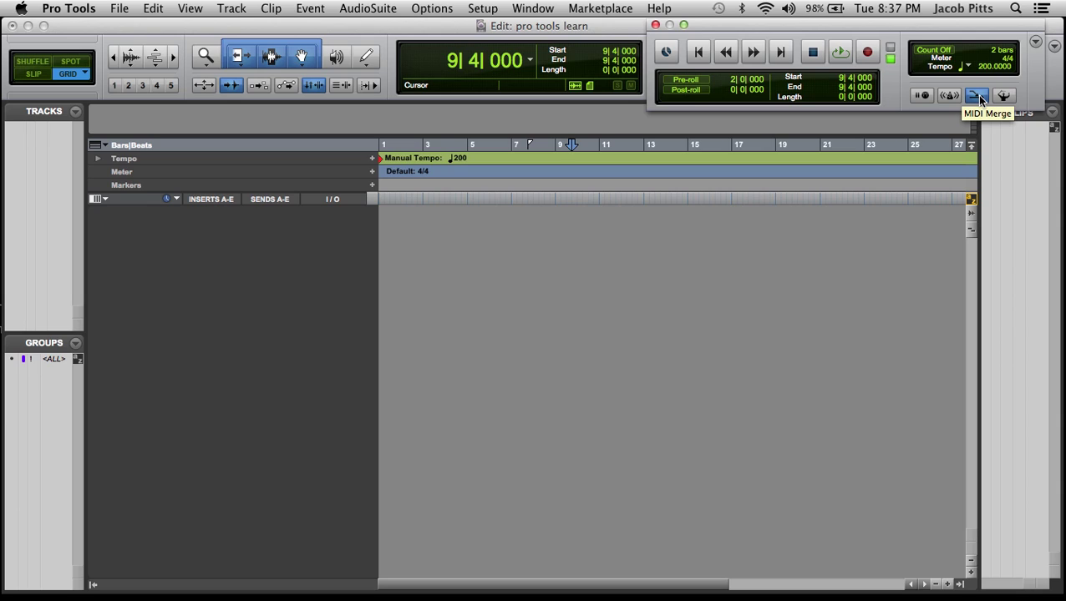
Turn on the metronome, try Conductor and the bar-1 Tempo Change dialog, then revert to manual 200.
click(948, 97)
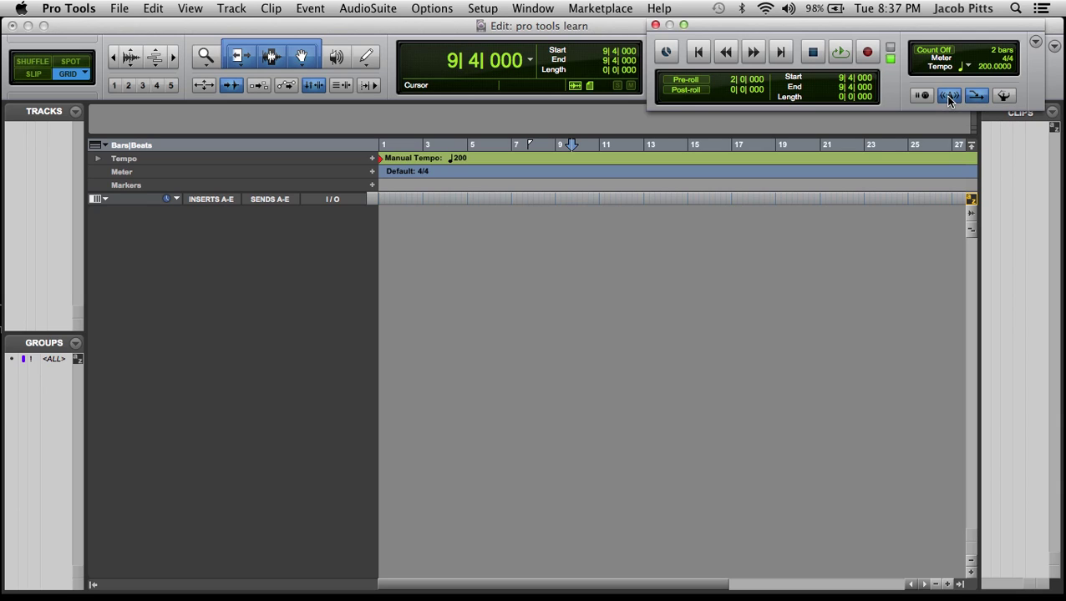
click(985, 70)
click(1004, 96)
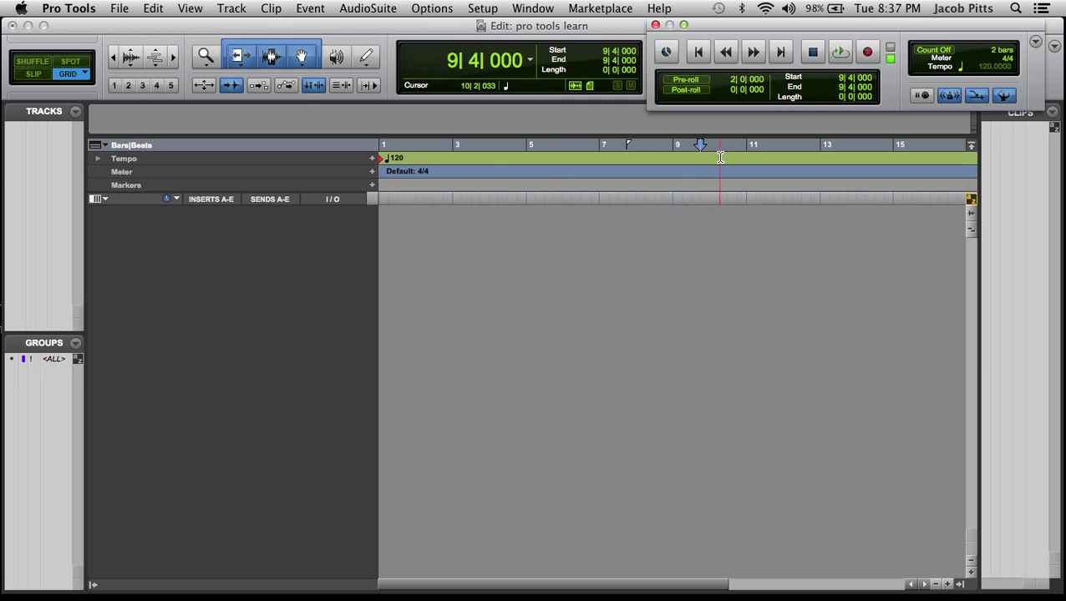
click(383, 163)
double_click(384, 160)
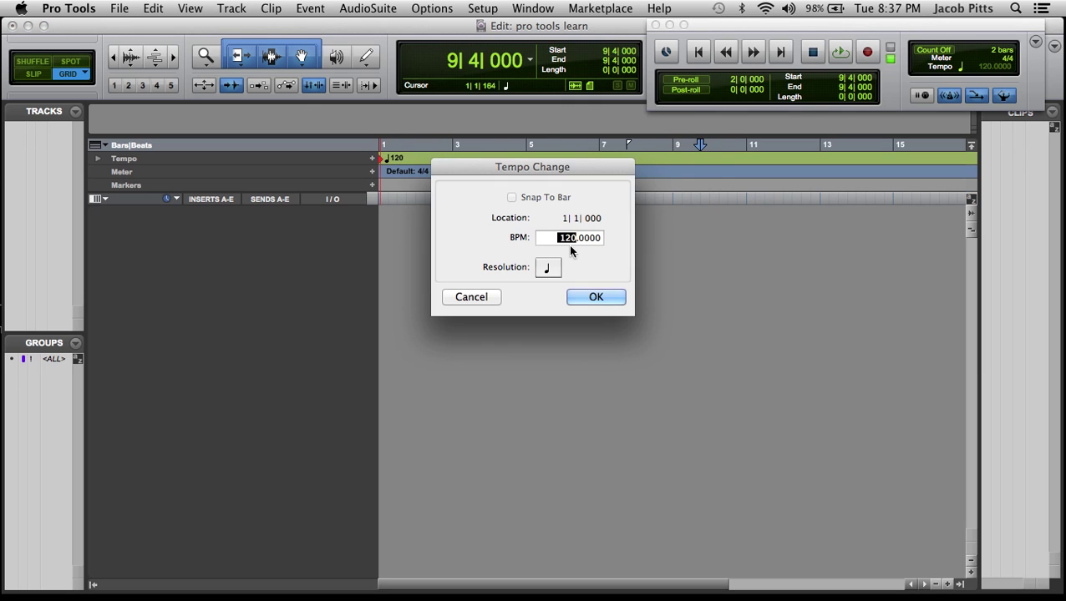
click(472, 297)
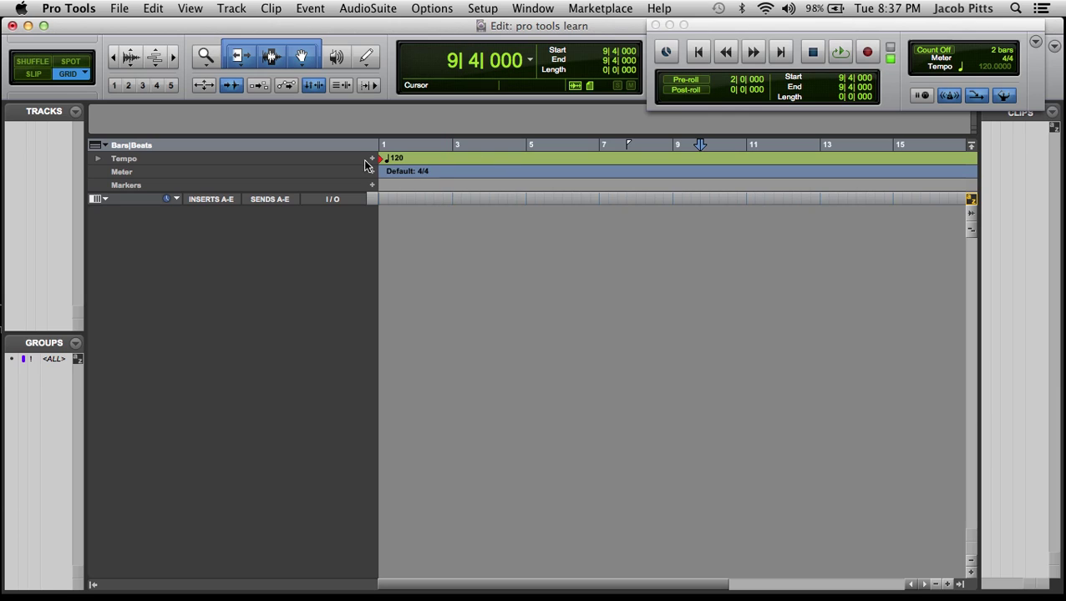
click(1005, 97)
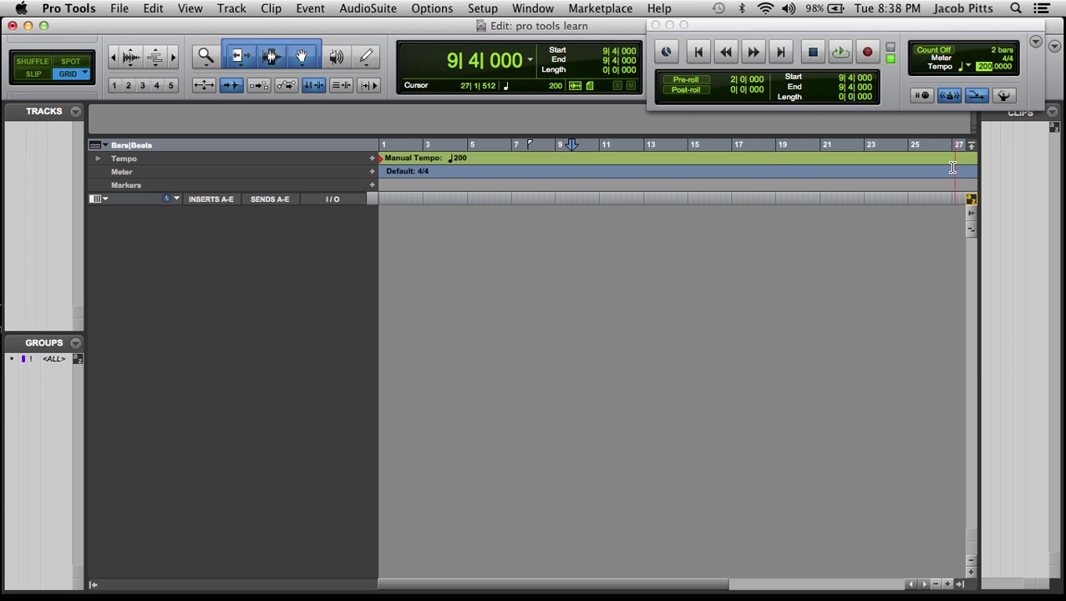
click(782, 177)
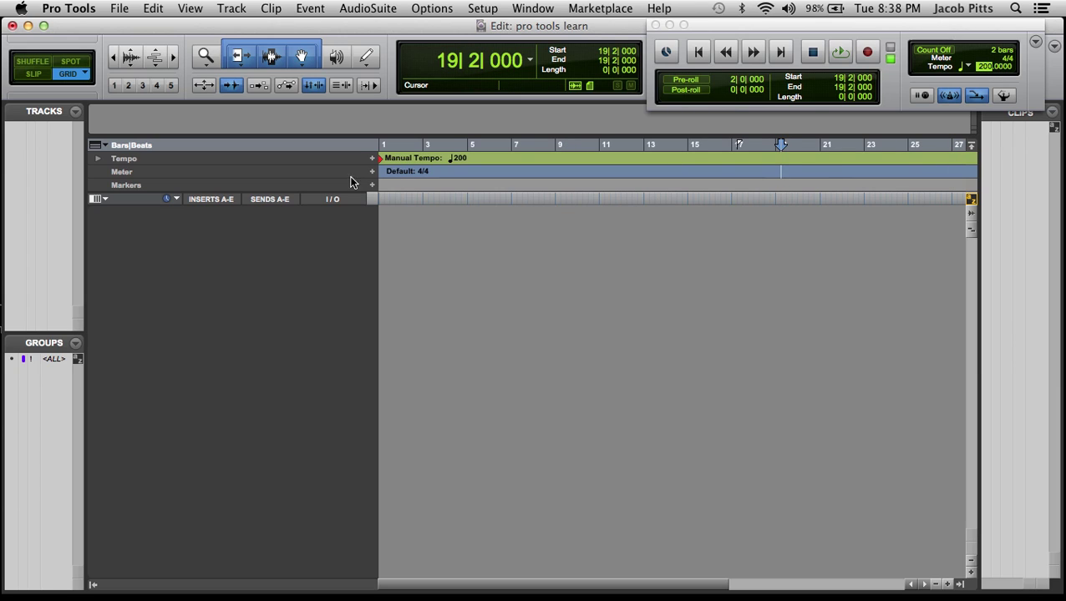
click(106, 147)
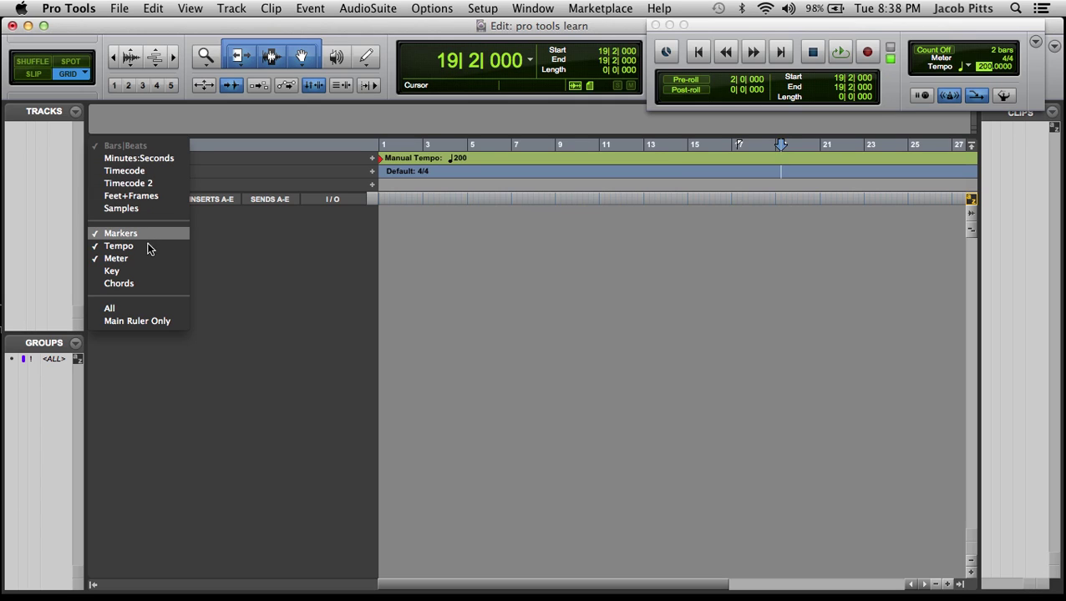
click(474, 183)
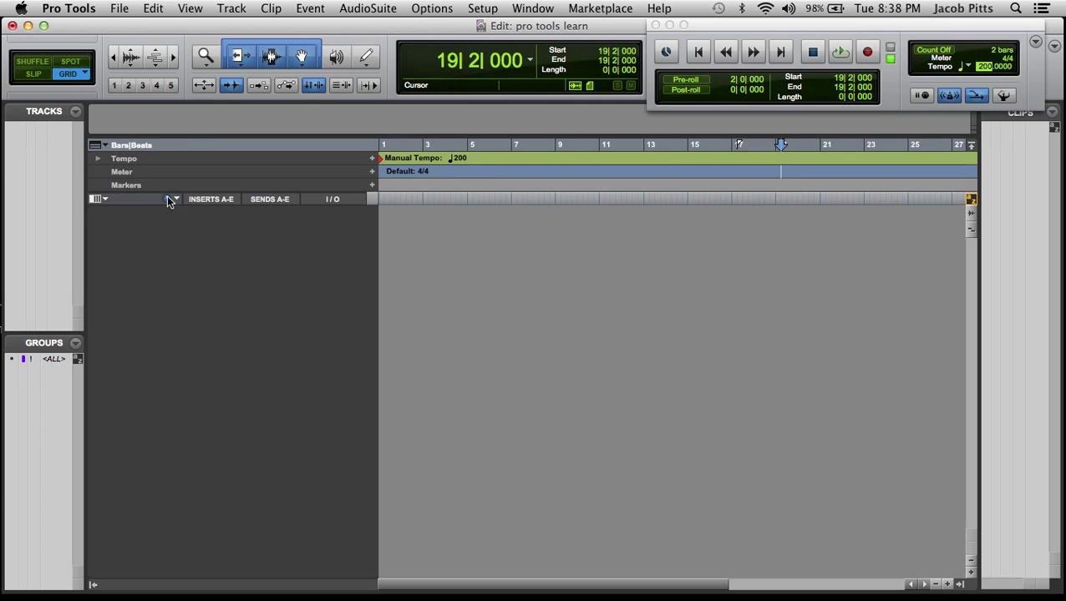
Confirm the 200 tempo, then add a memory-location marker named CHORUS at bar 7.
click(467, 199)
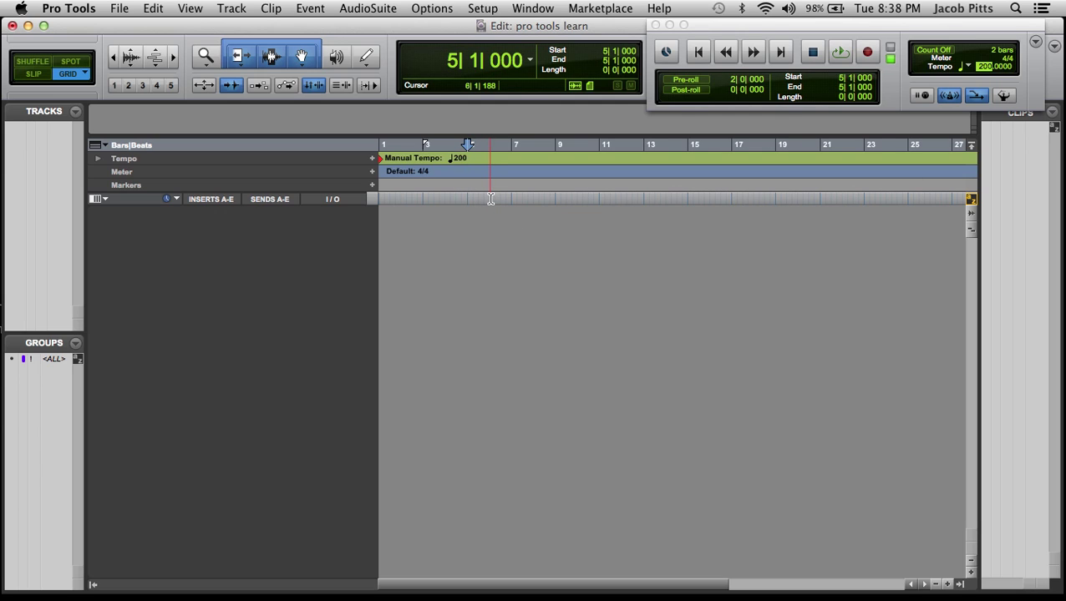
key(Return)
click(511, 200)
key(KP_Enter)
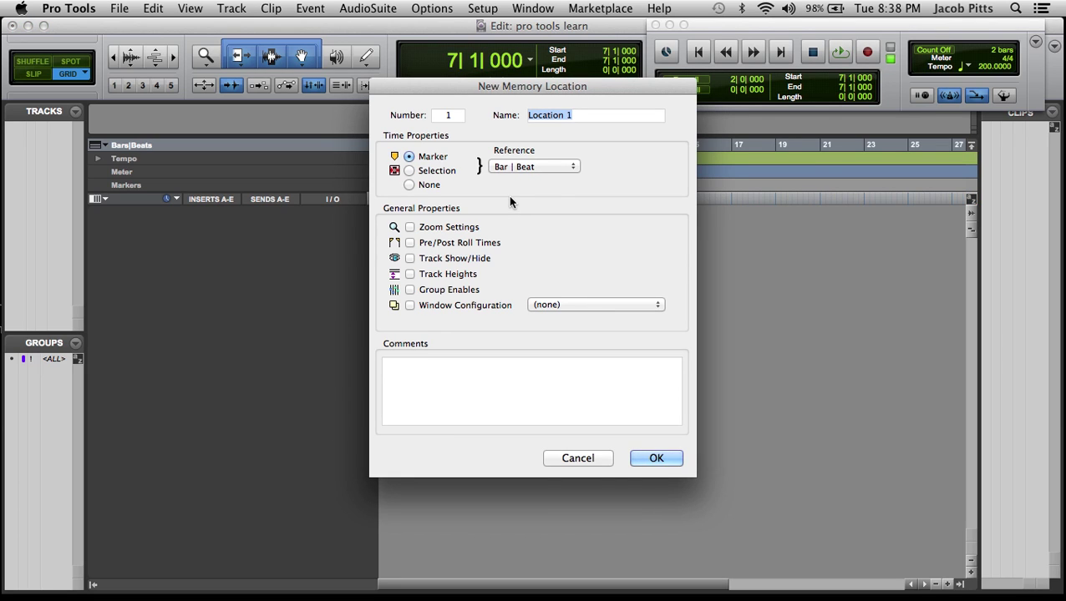
text(CHORUS)
key(Return)
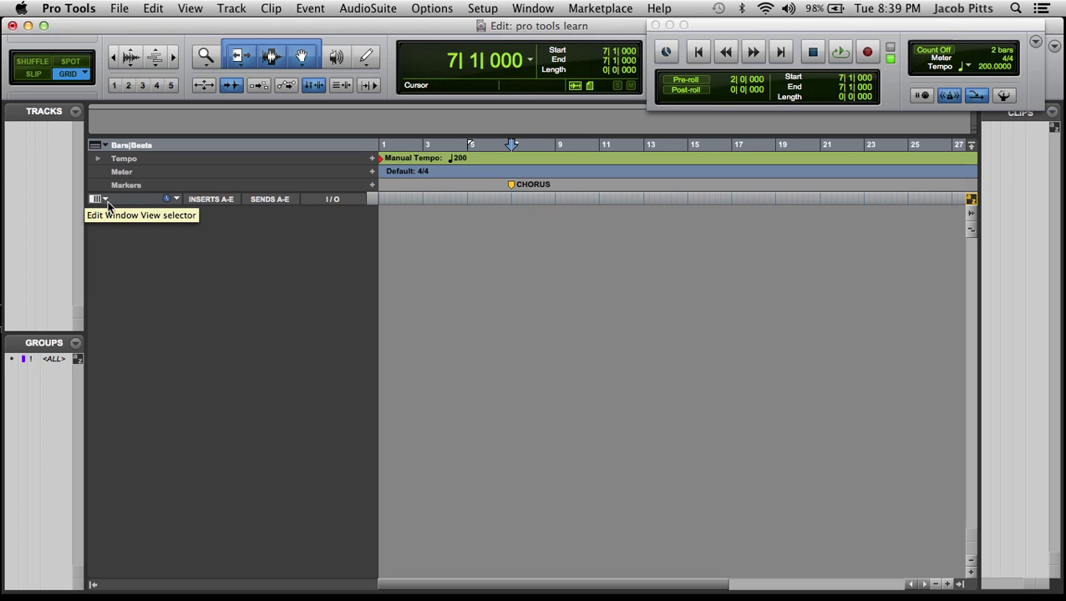
Add 1 stereo Master Fader, 1 mono Aux Input and 4 mono audio tracks via New Tracks.
key(super+shift+n)
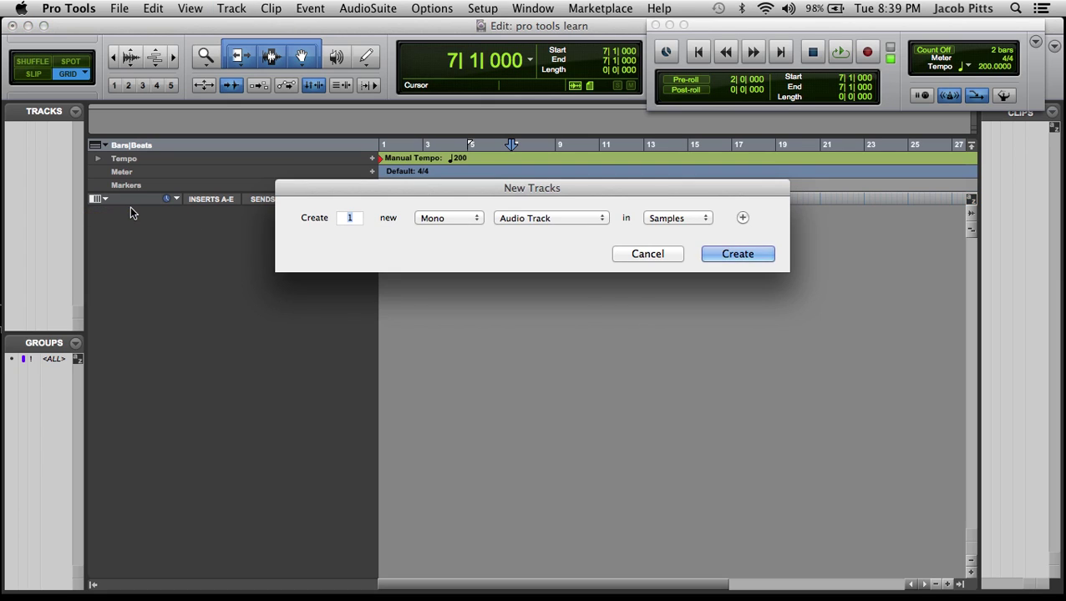
key(super+Right)
key(super+Down)
key(super+Down)
key(super+shift+Down)
key(super+Down)
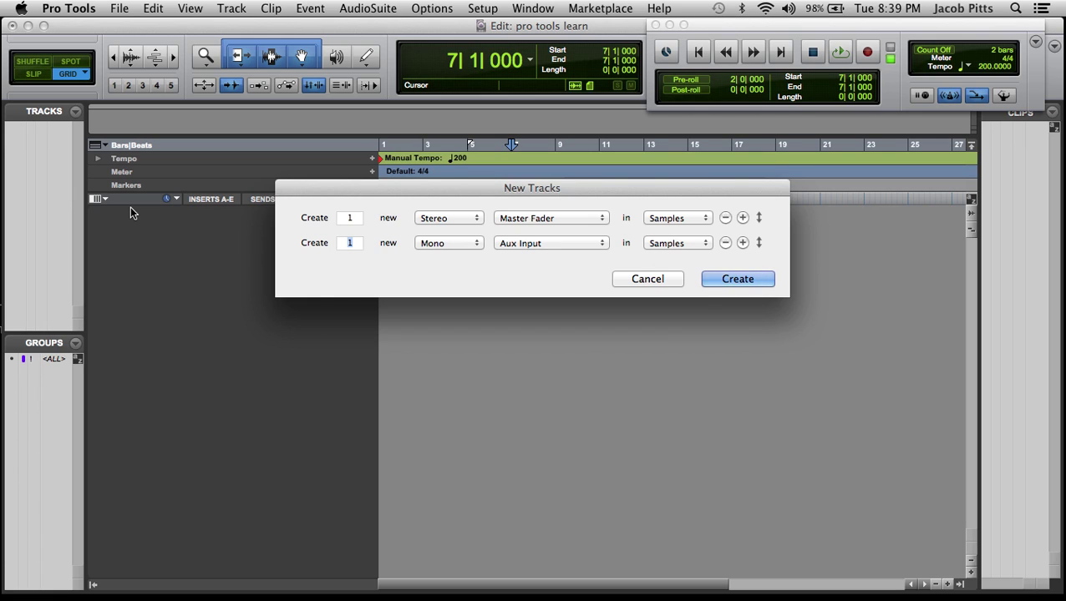
key(super+shift+Down)
text(4)
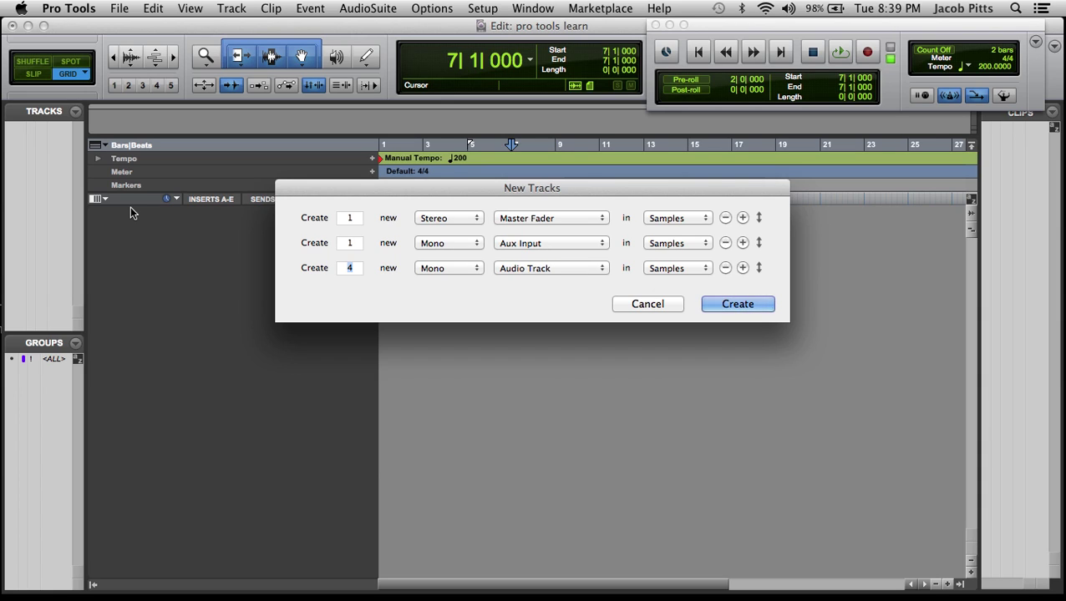
key(Escape)
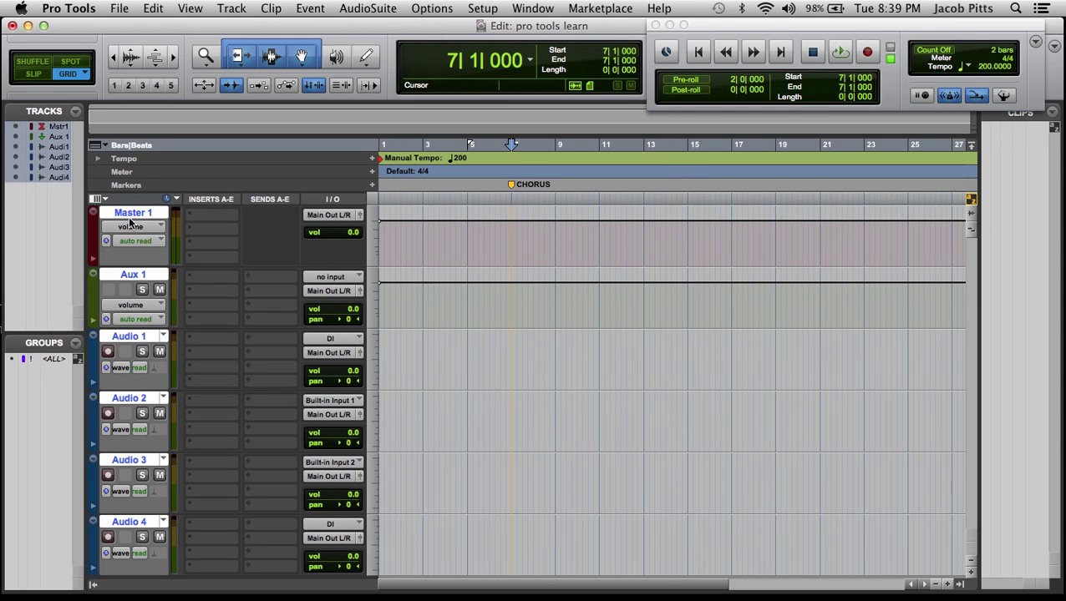
Rename the first three tracks MIX BUX, CLICK and GTR L.
double_click(131, 215)
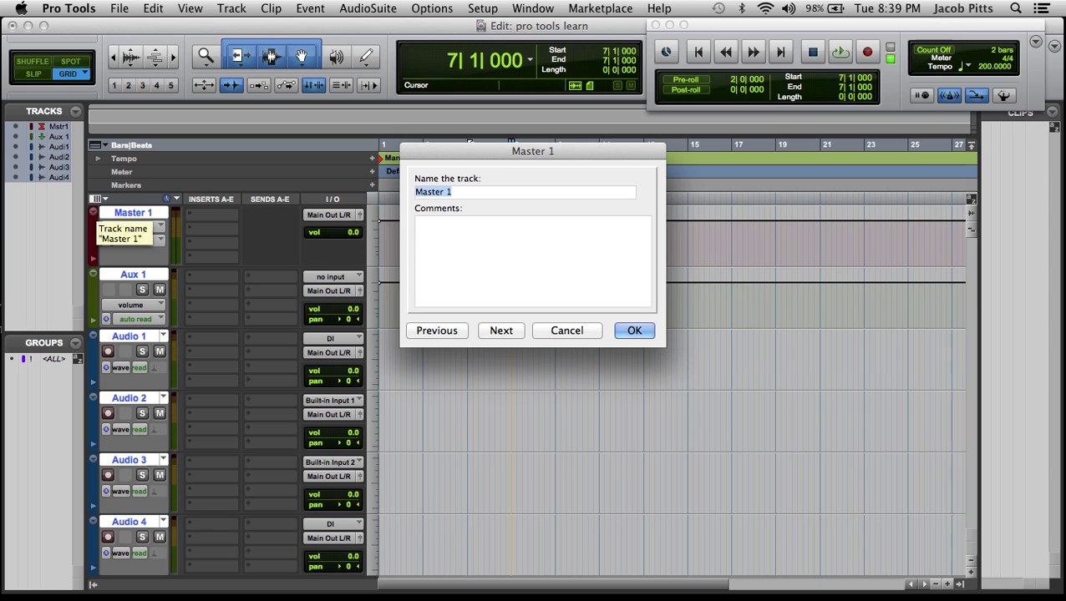
text(MIX BUX)
key(super+Right)
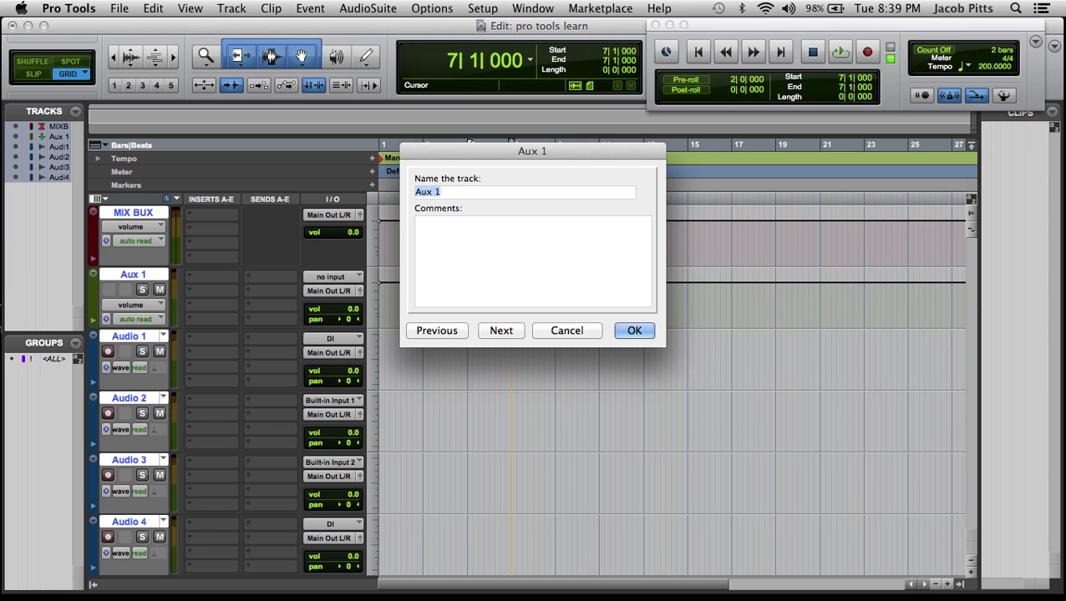
text(CLICK)
key(super+Right)
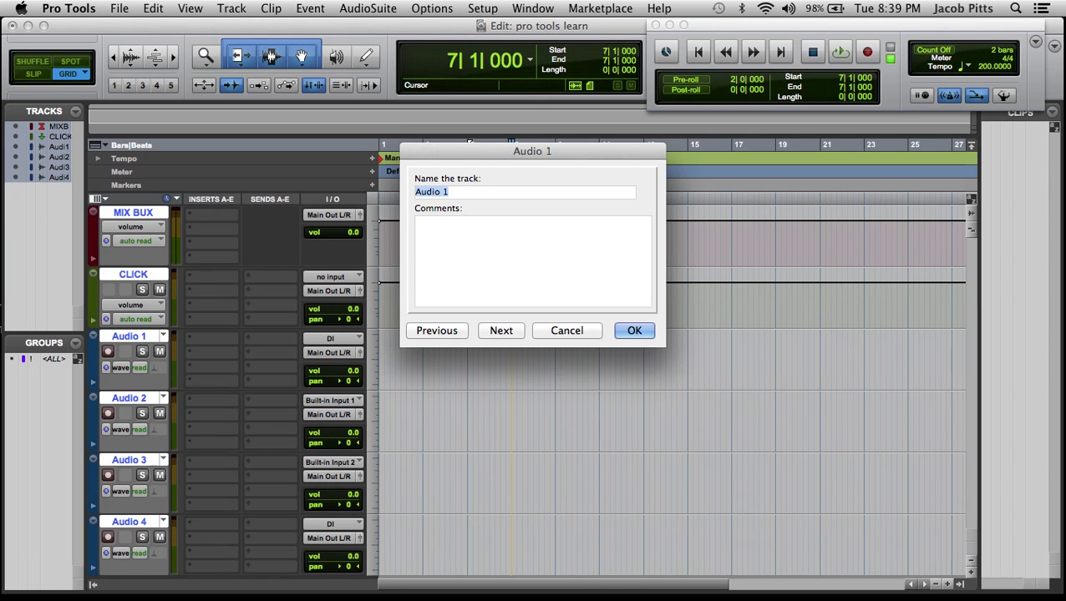
text(GTR L)
key(super+Right)
Rename the remaining tracks GTR R, DI L and DI R.
text(GTR R)
key(super+Right)
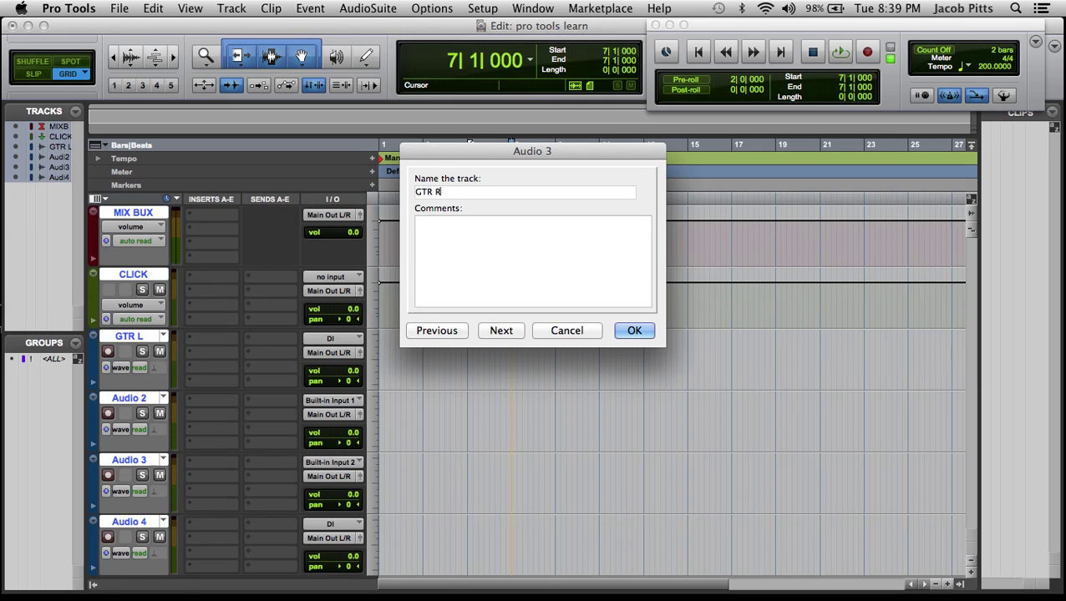
text(DI L)
key(super+Right)
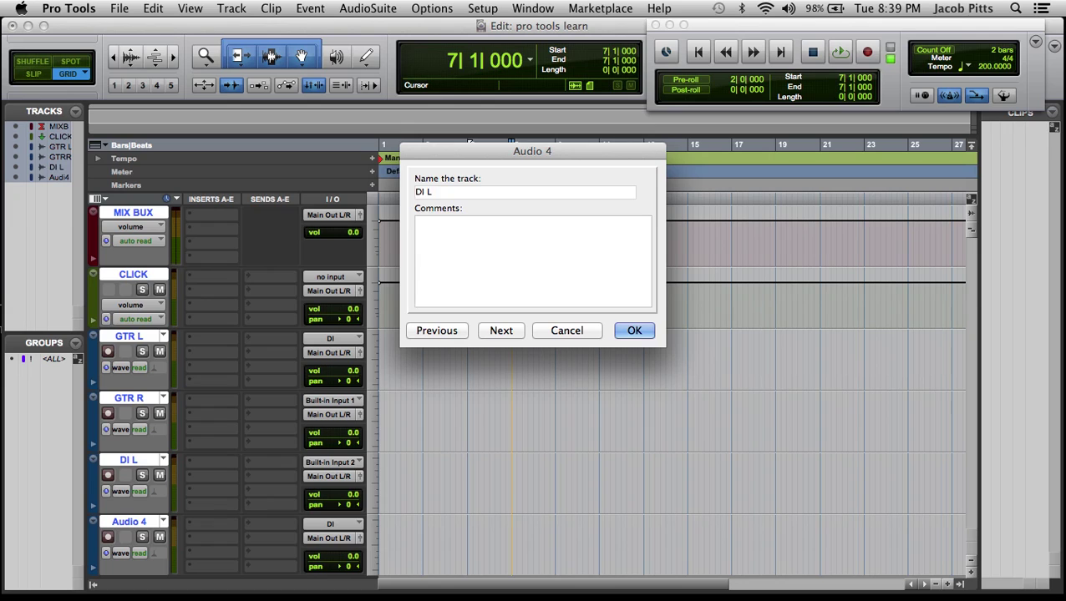
text(DI R)
key(Return)
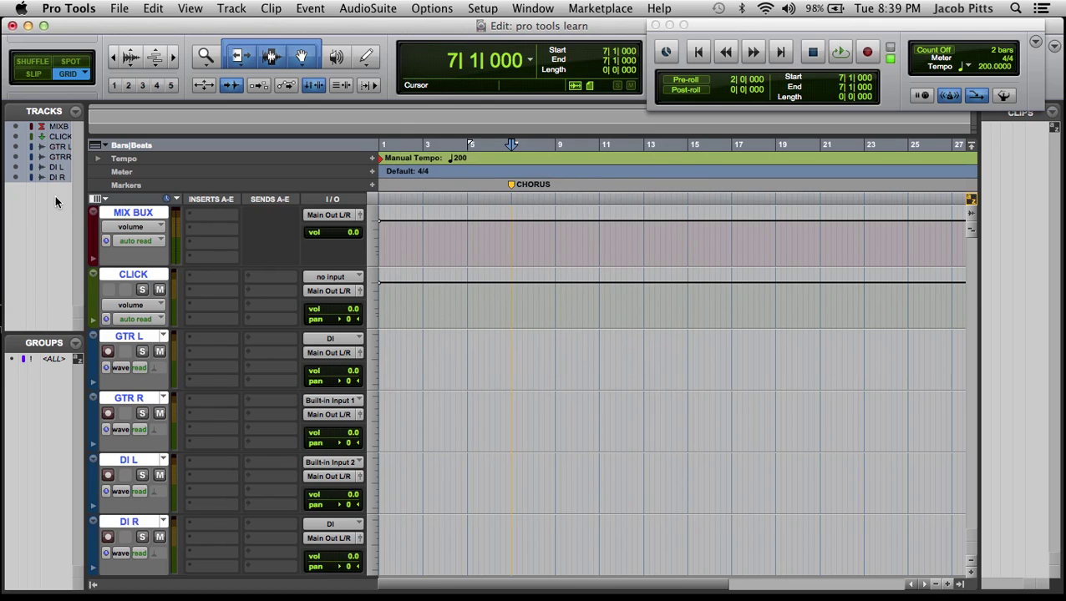
Colour the DI L and DI R tracks yellow from the Color Palette, then deselect them.
click(140, 283)
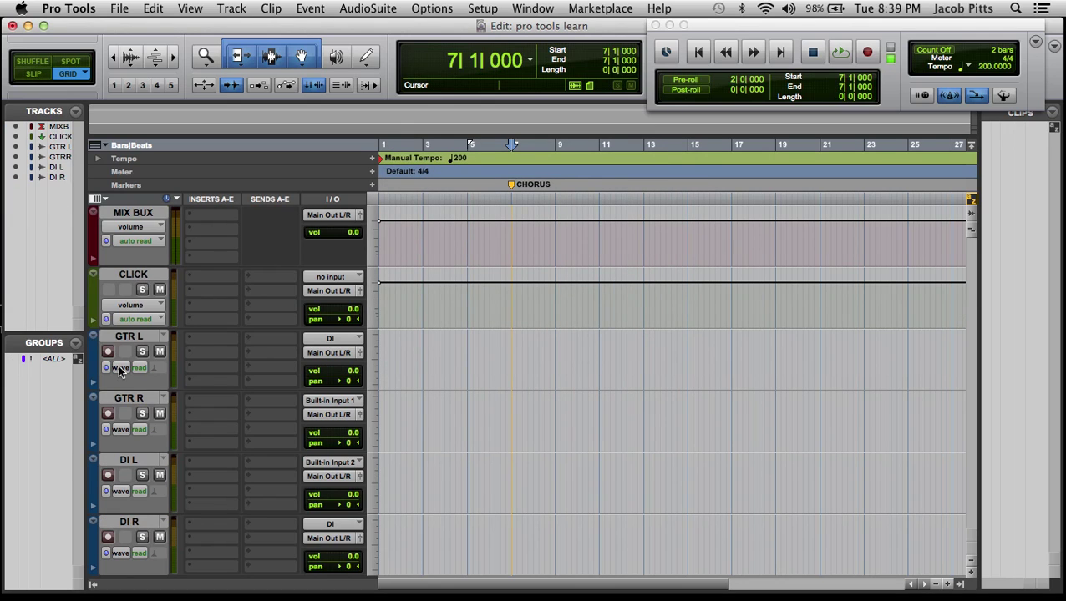
click(117, 461)
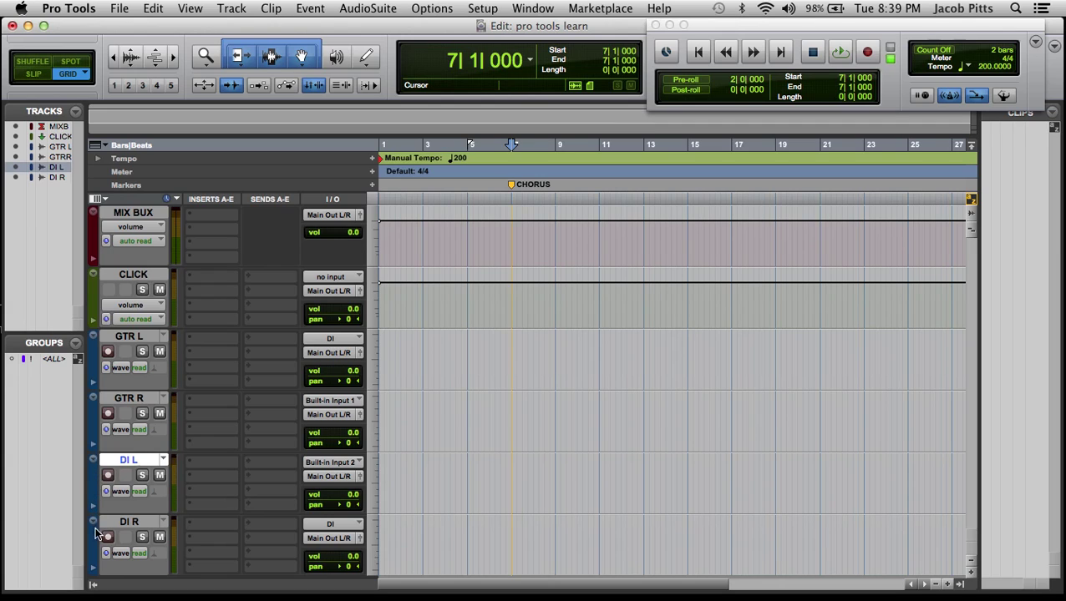
shift+click(109, 523)
double_click(95, 493)
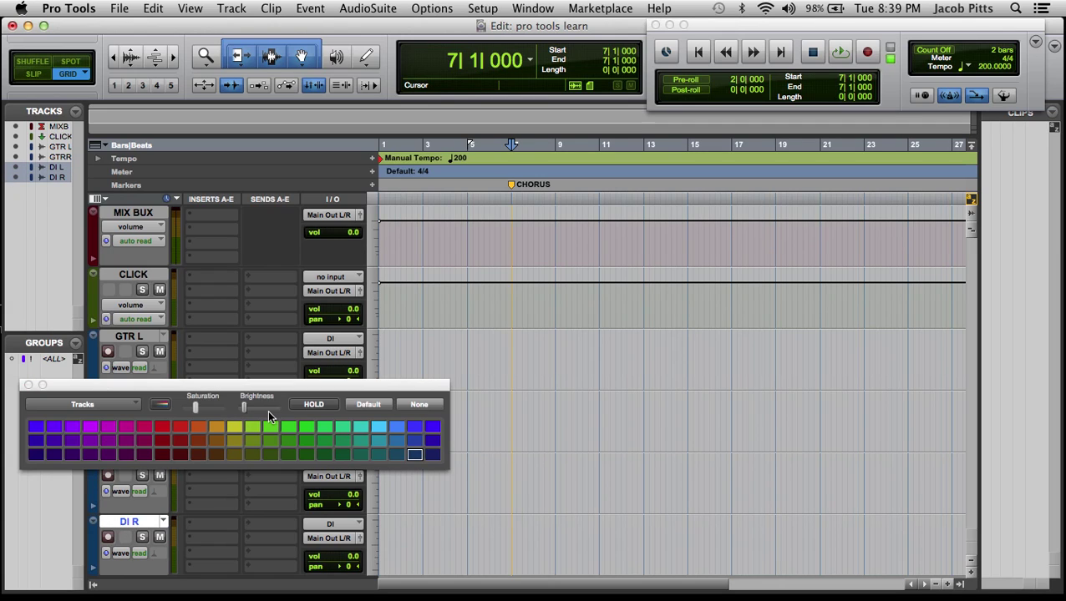
click(238, 428)
click(28, 385)
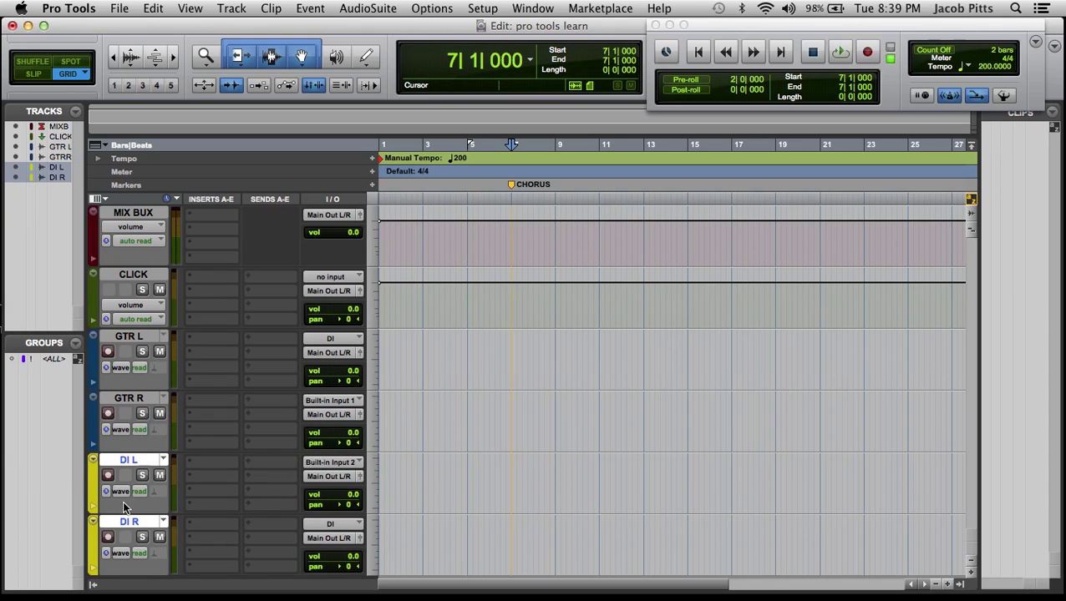
alt+click(136, 462)
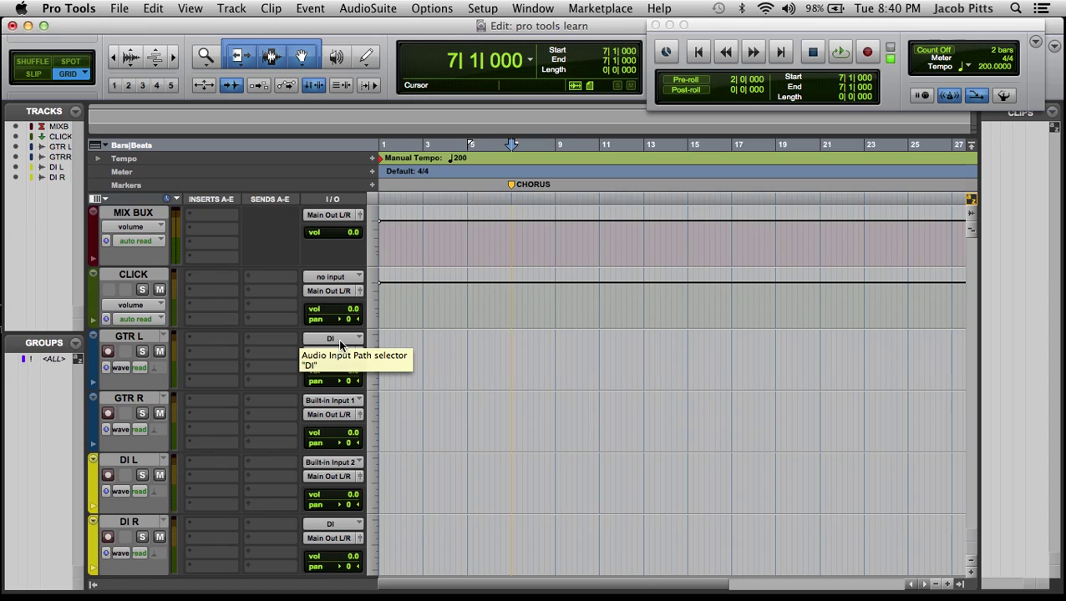
Open the Setup menu.
click(483, 8)
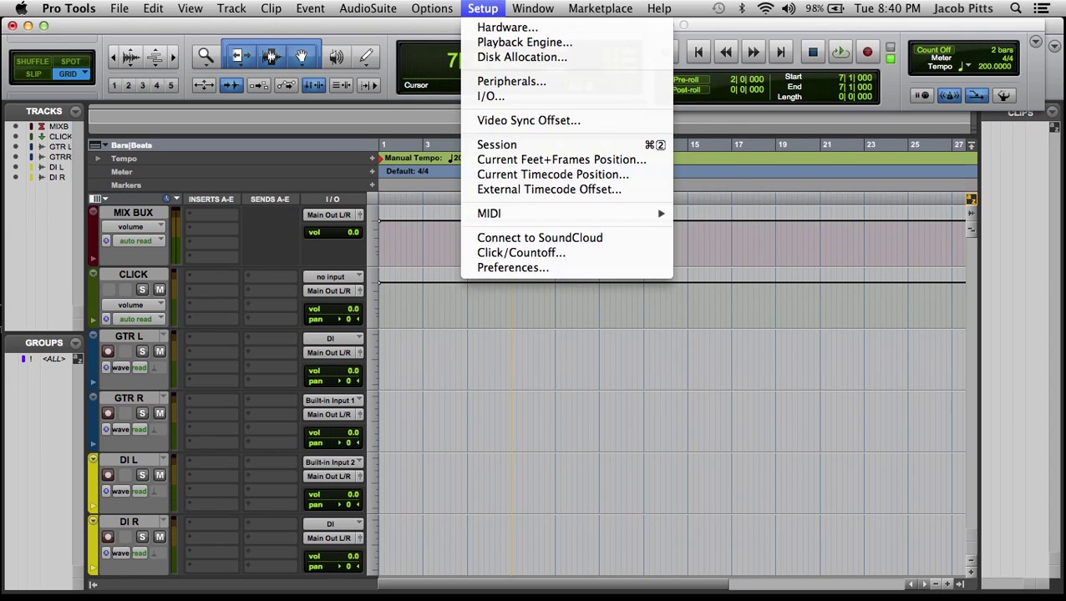
Open I/O Setup, review the Output and Bus paths, then return to the Input paths.
mouse_move(527, 7)
mouse_move(483, 8)
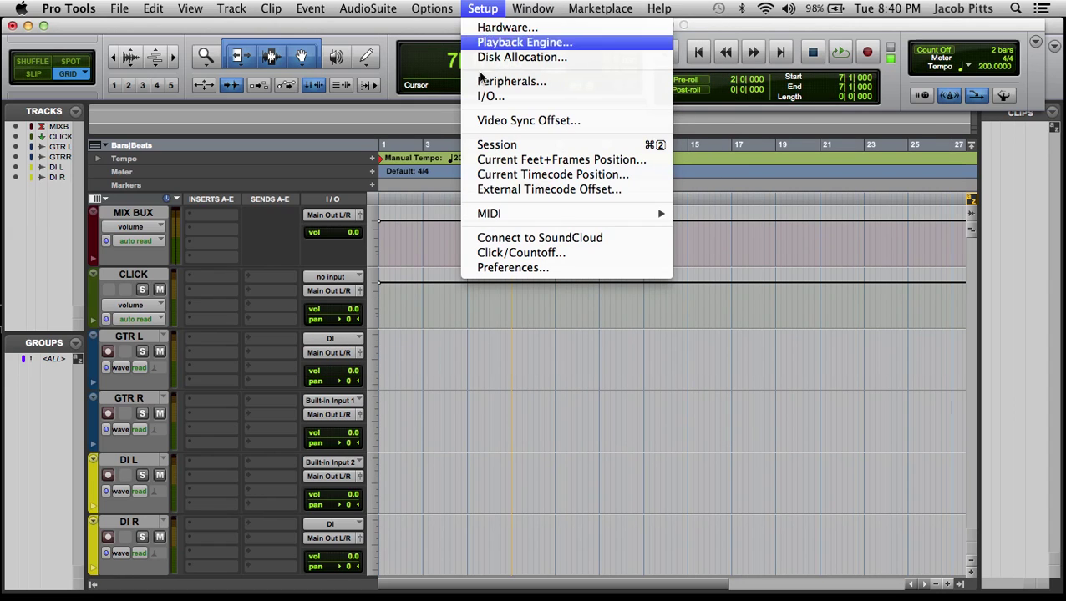
click(482, 96)
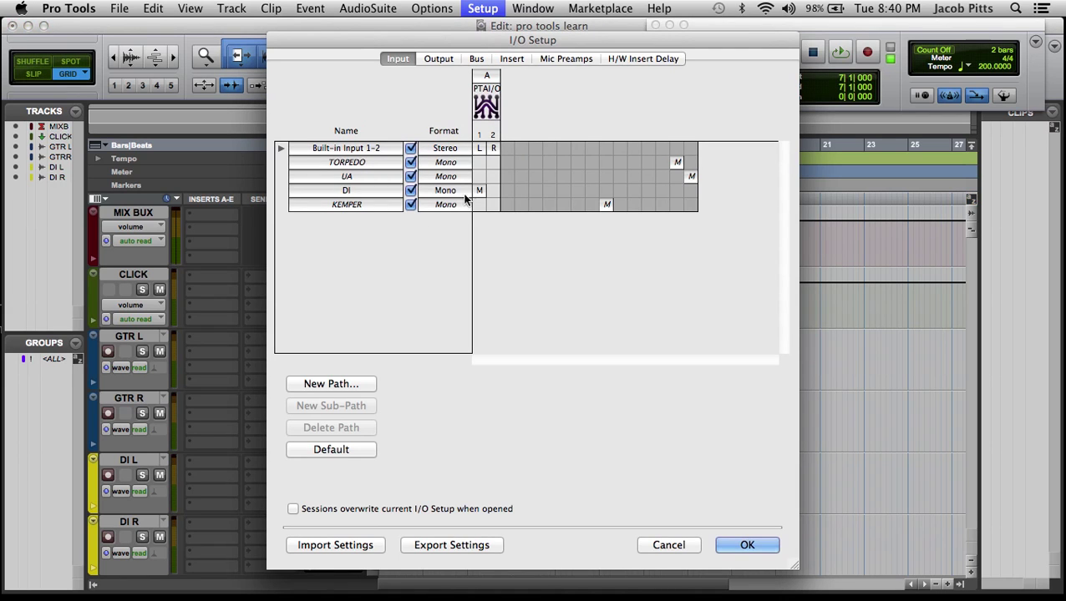
click(439, 60)
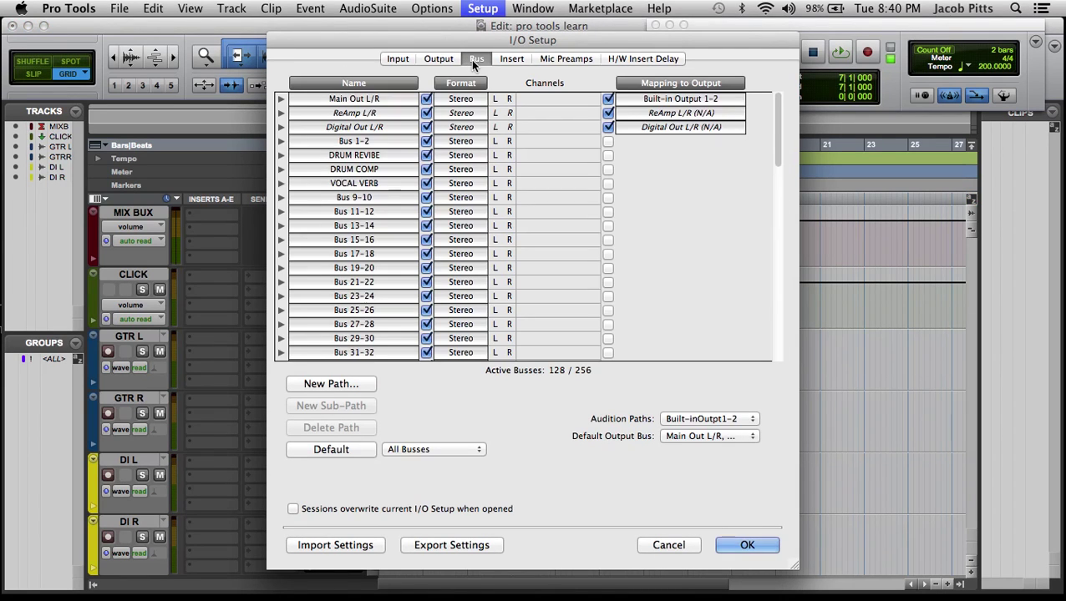
click(474, 59)
click(398, 59)
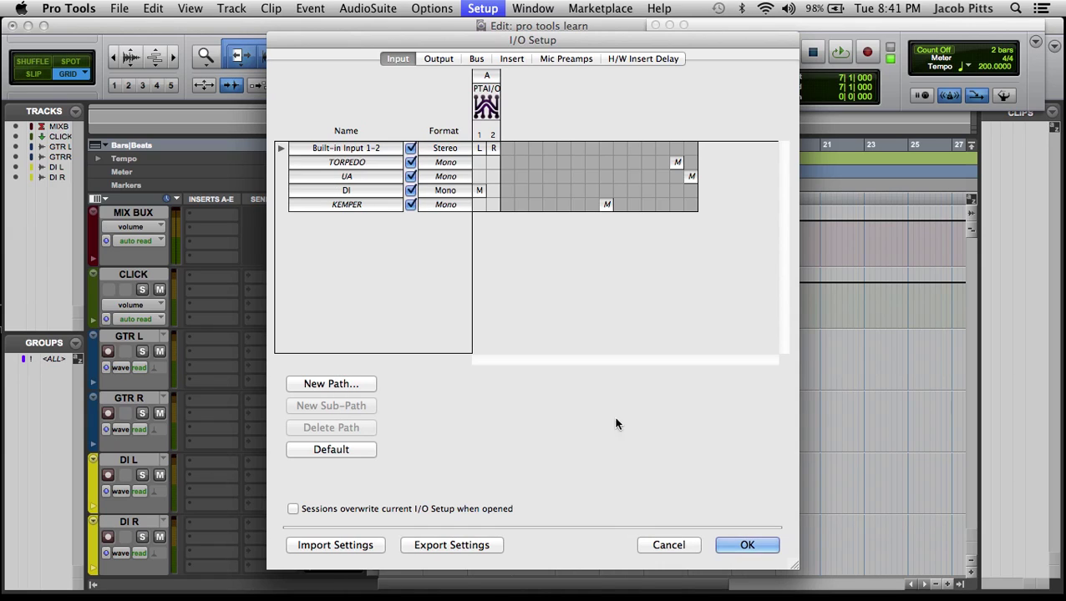
Review the Output paths again and cancel I/O Setup without changes.
click(438, 59)
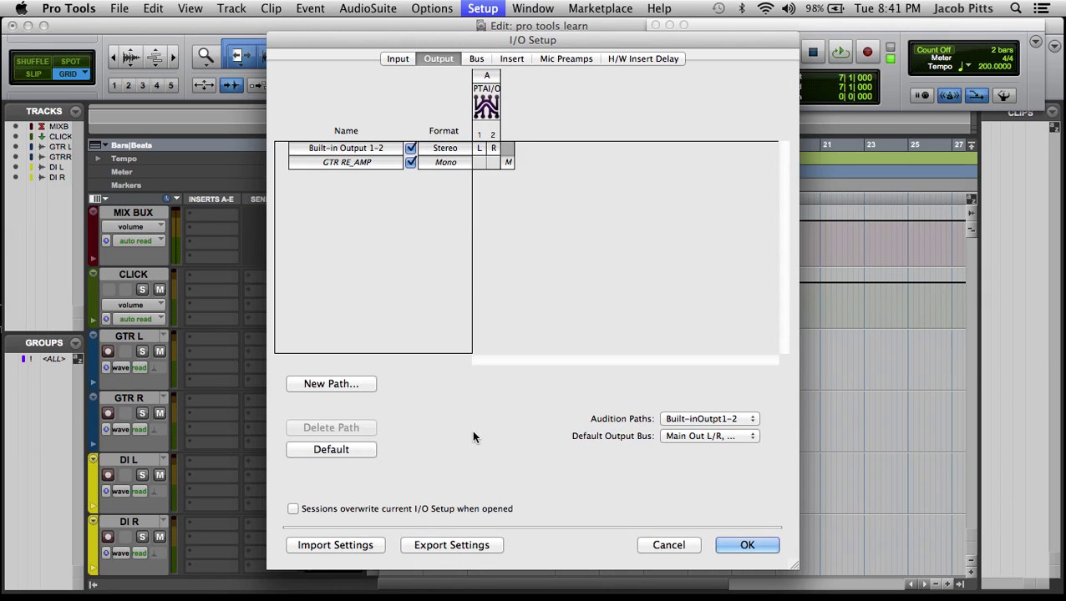
click(691, 547)
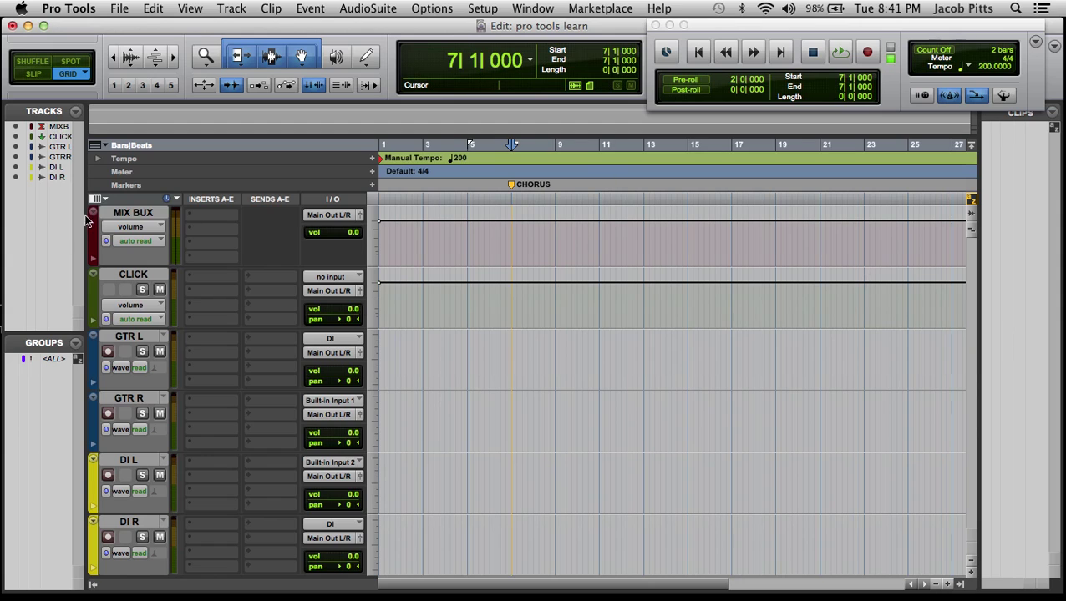
Hide and then reshow the Tracks list and the Clips list.
click(94, 584)
click(11, 585)
click(959, 585)
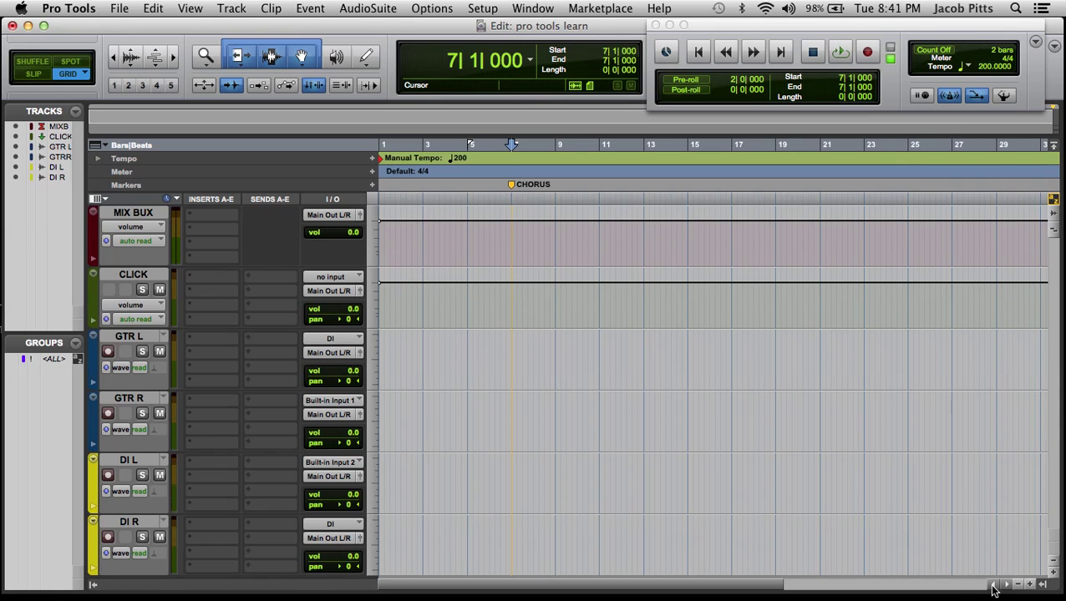
click(1040, 586)
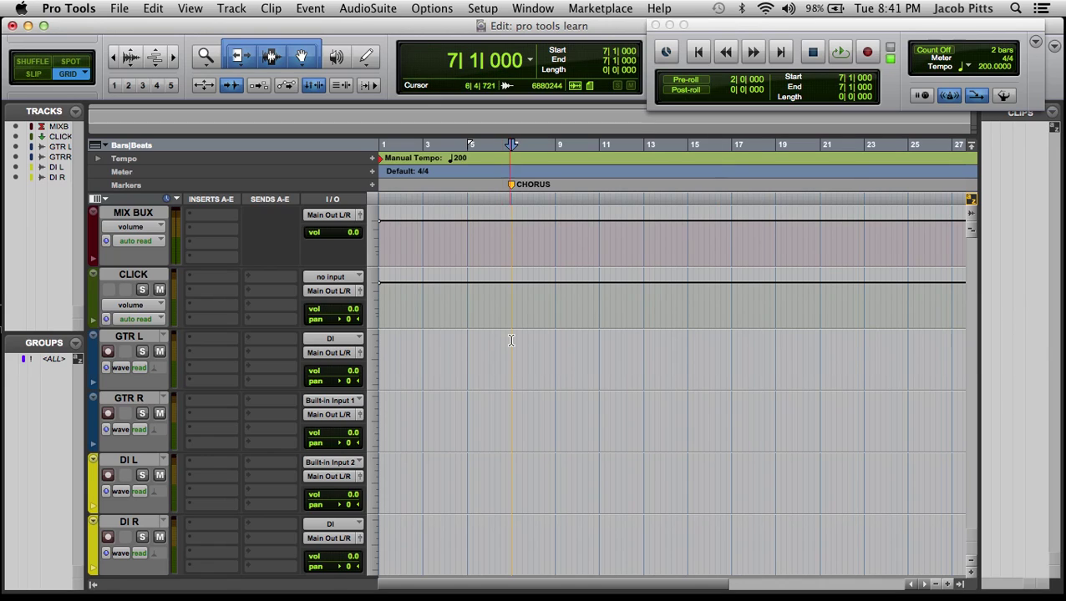
Record a short GTR_01 L take on GTR L from bar 7, then disarm the track.
click(108, 352)
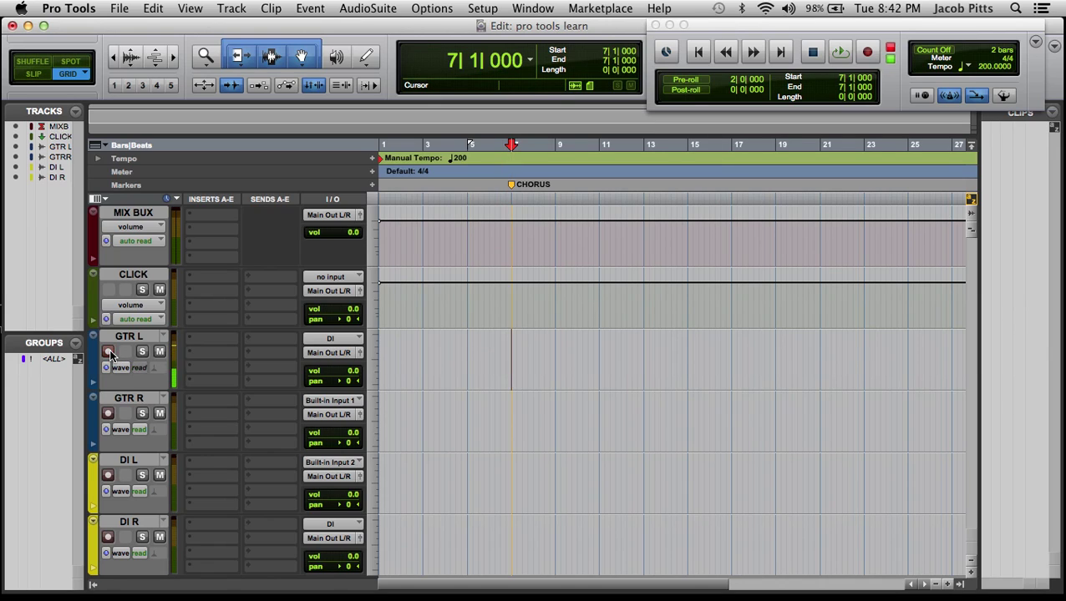
key(super+space)
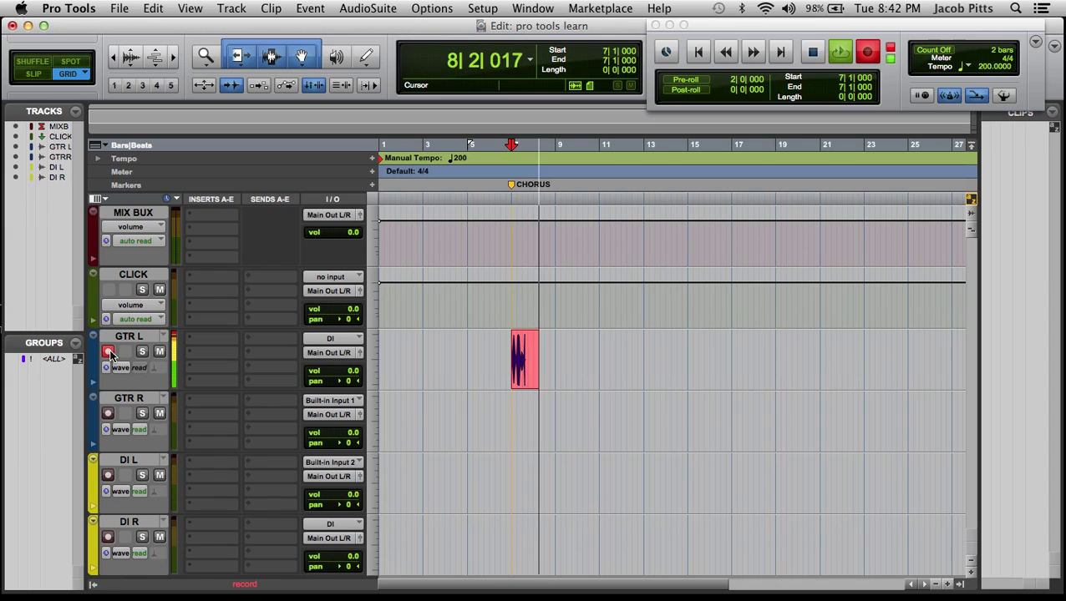
key(space)
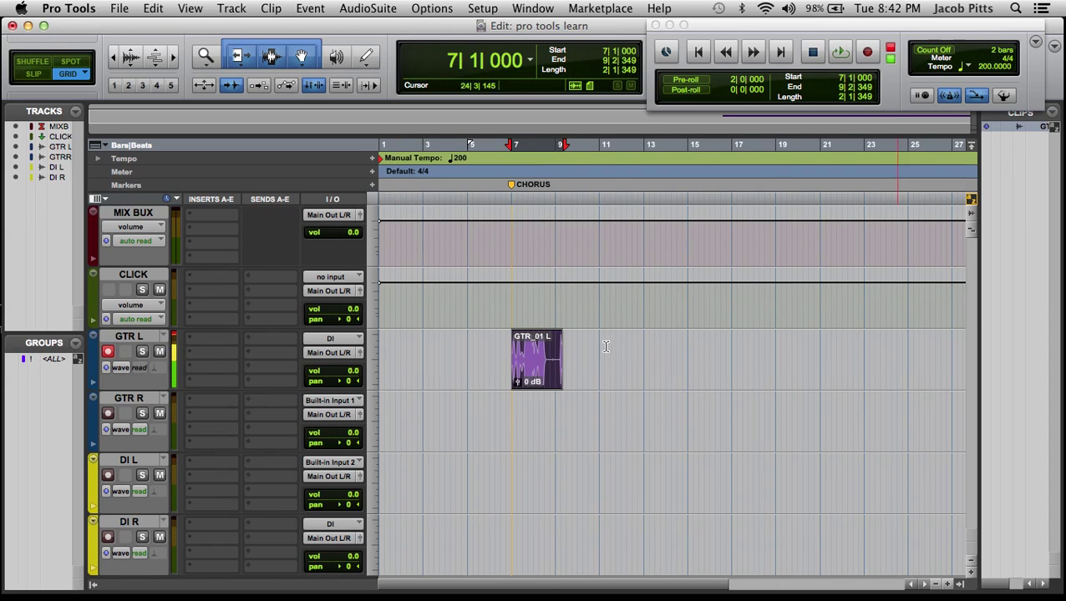
drag(566, 355, 569, 354)
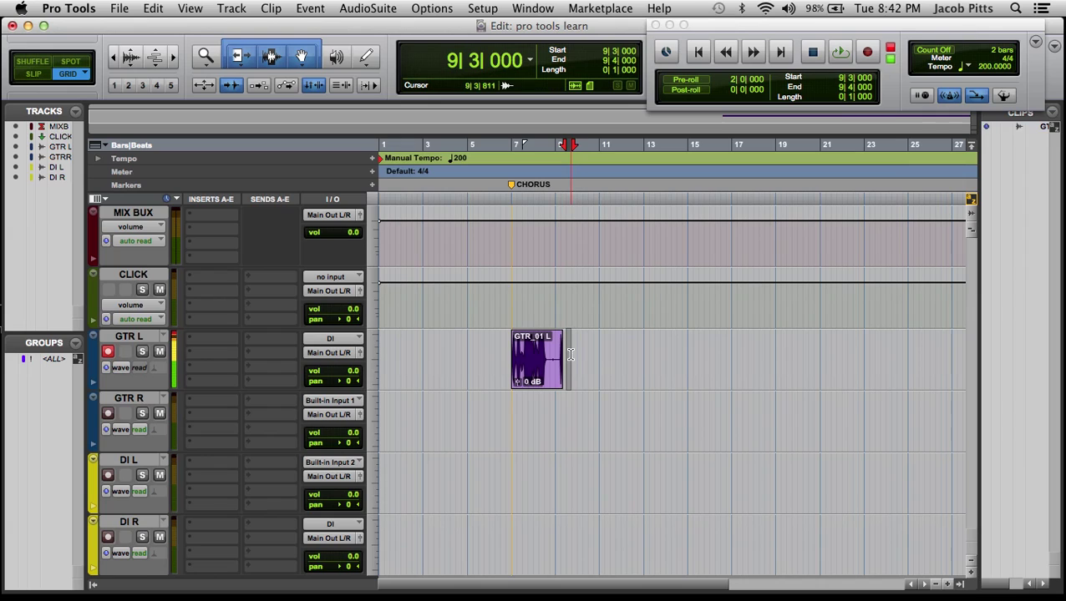
click(499, 354)
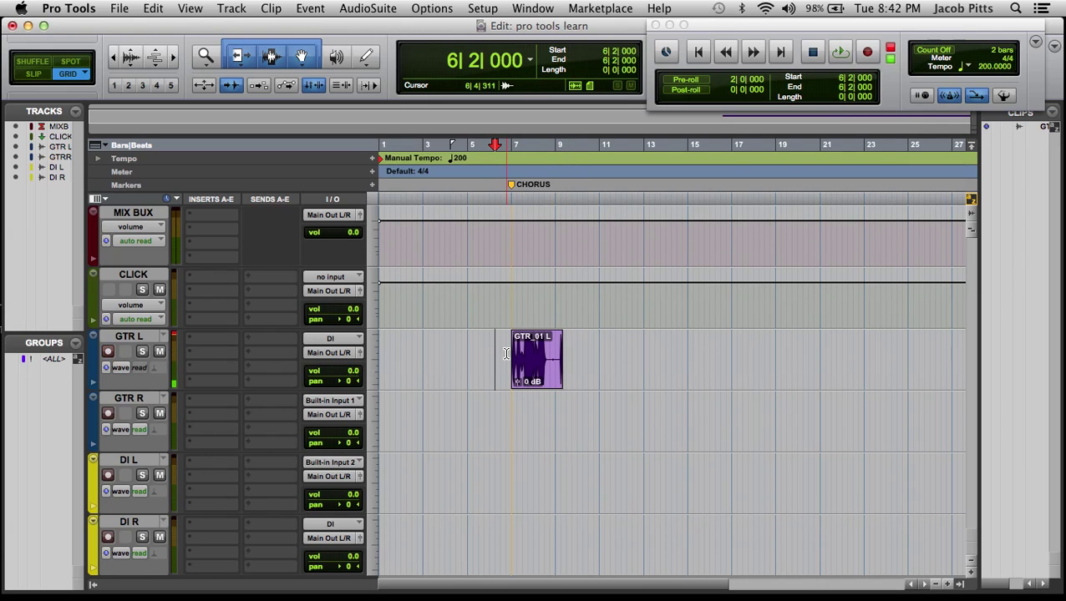
click(108, 353)
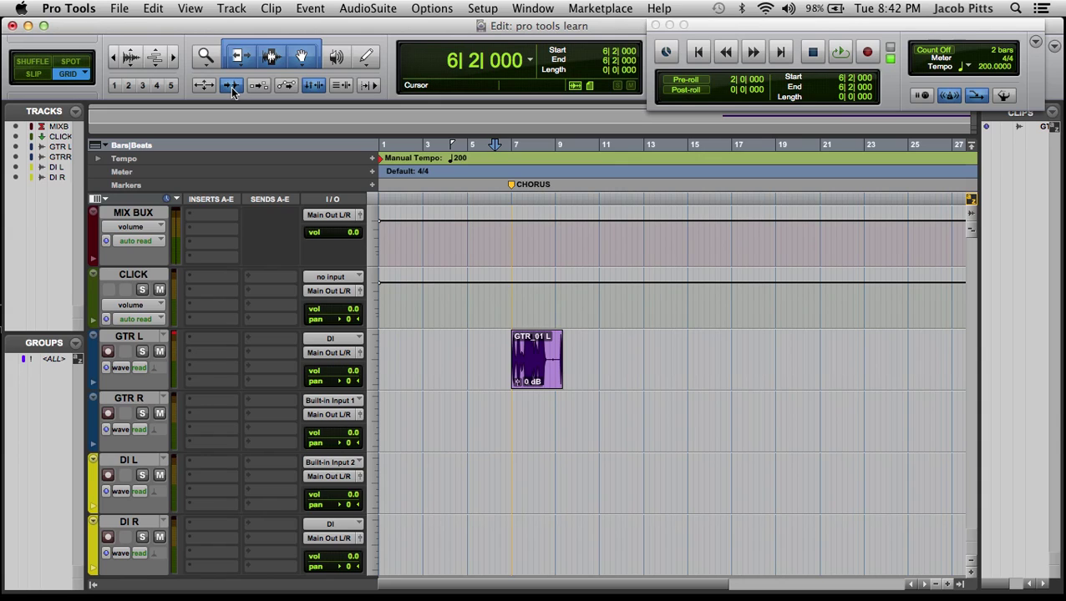
Zoom in on GTR_01 L, play it from the CHORUS at bar 7, then zoom out.
click(523, 347)
key(super+bracketright)
key(super+bracketright)
key(super+bracketright)
key(super+bracketright)
key(super+bracketright)
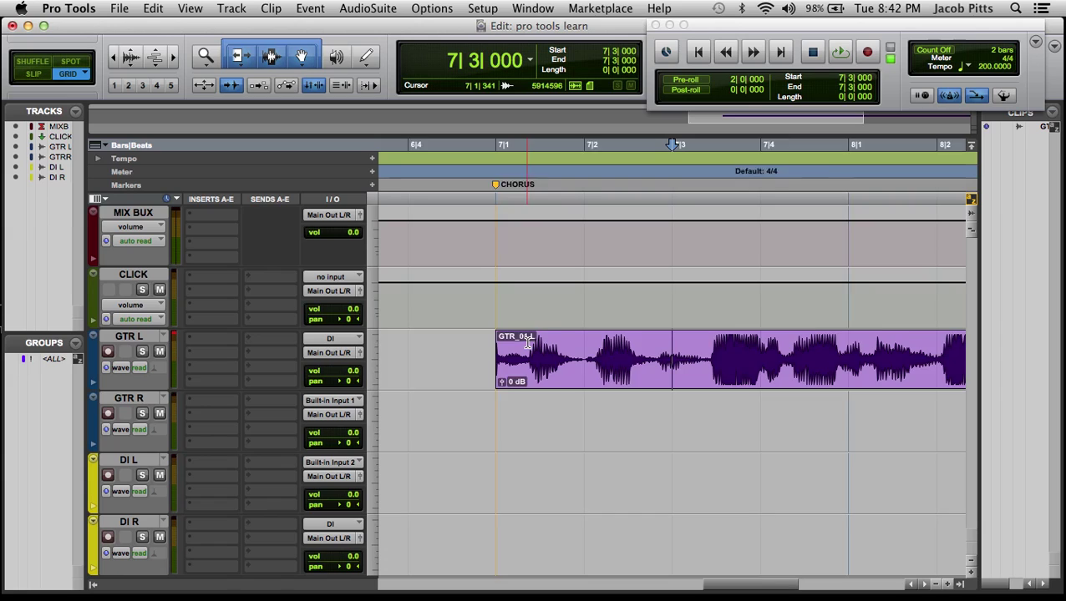
key(super+bracketleft)
click(485, 346)
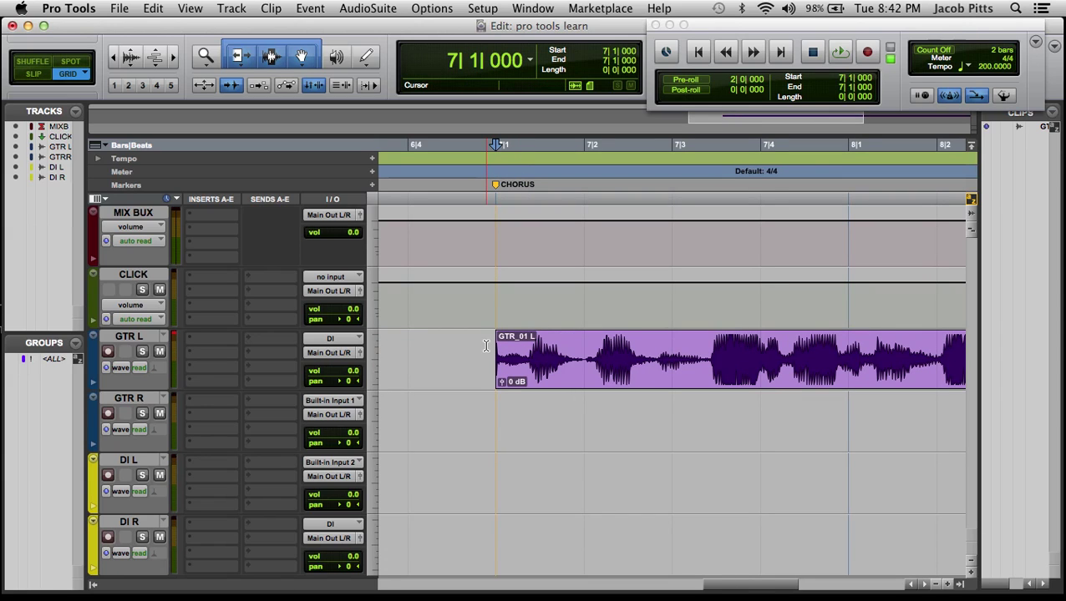
key(space)
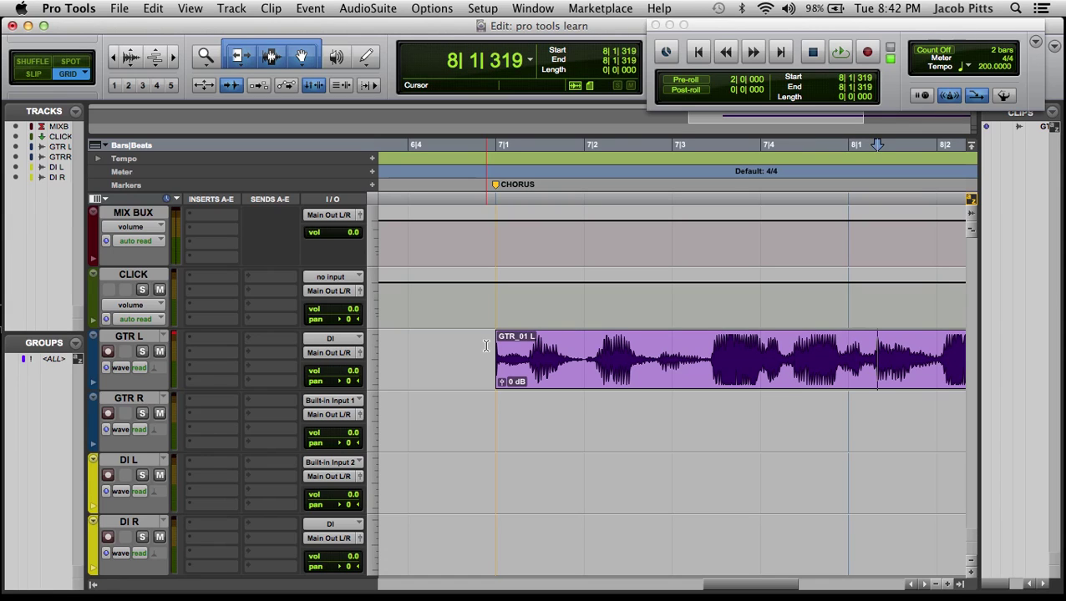
key(space)
key(super+bracketleft)
key(super+bracketleft)
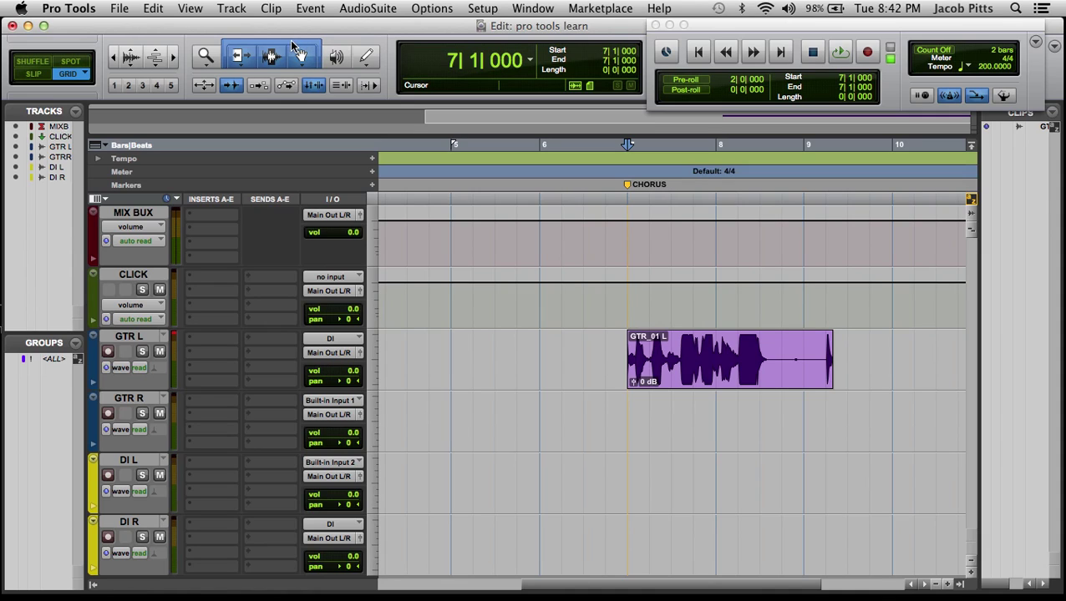
Try selecting and trimming GTR_01 L, undo the trim, and move the clip earlier to 5|3.
click(271, 58)
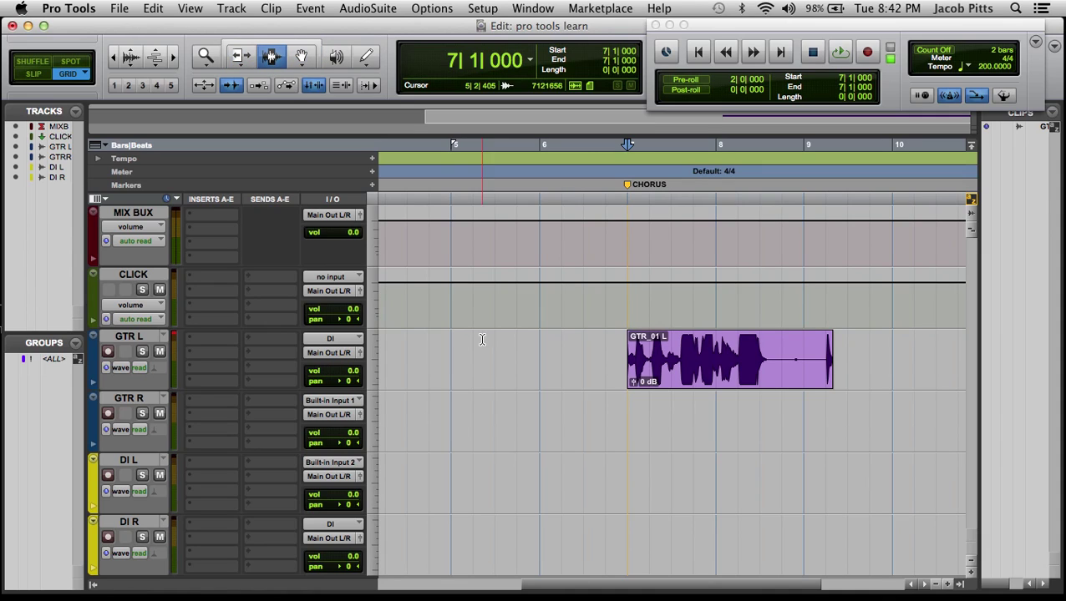
drag(582, 346, 716, 346)
click(238, 57)
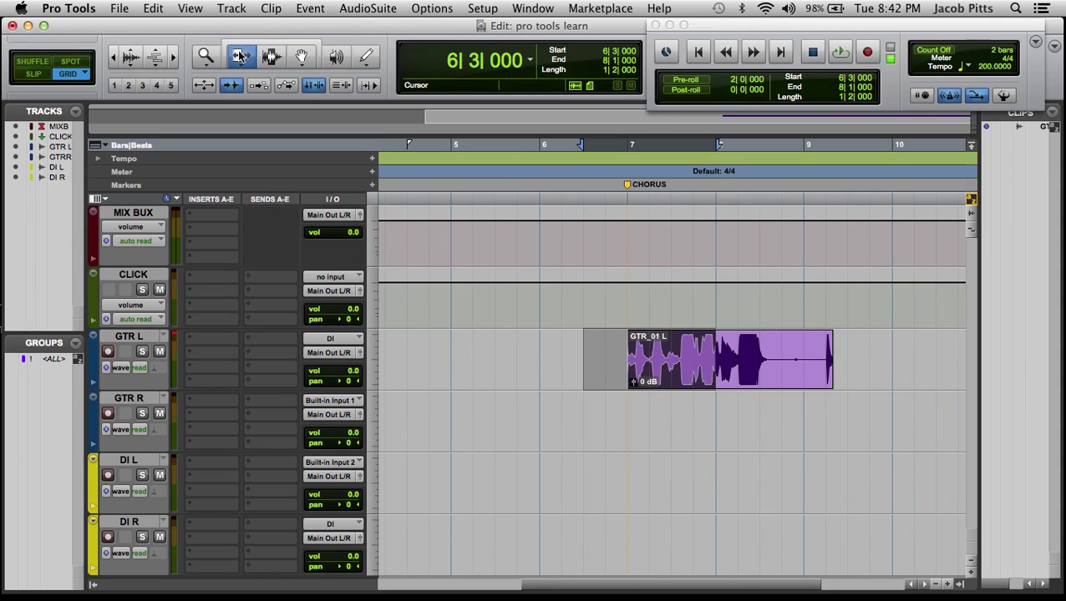
click(592, 359)
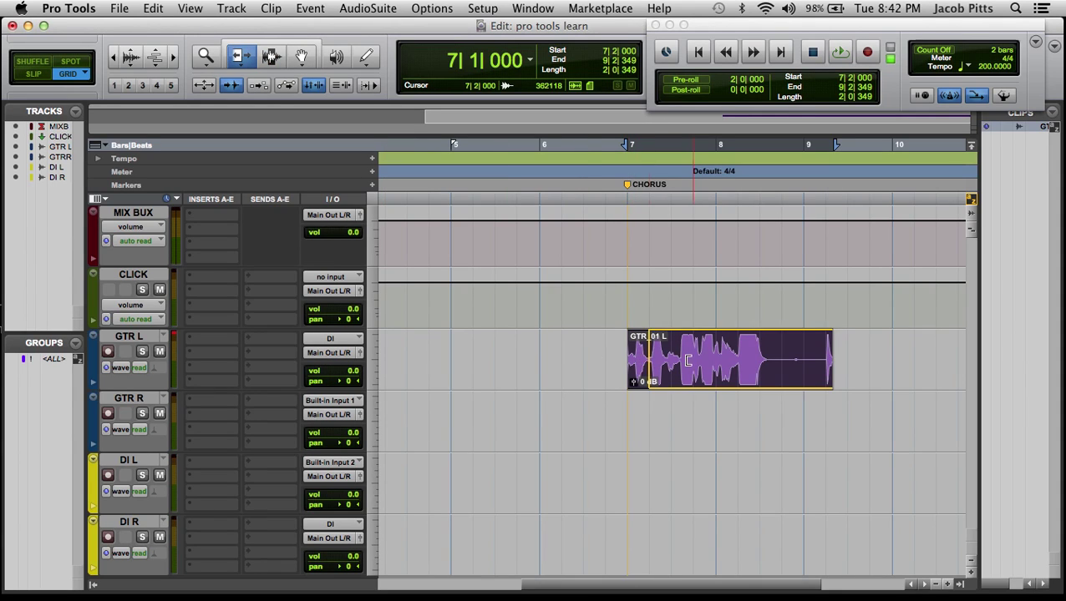
drag(630, 359, 692, 359)
key(super+z)
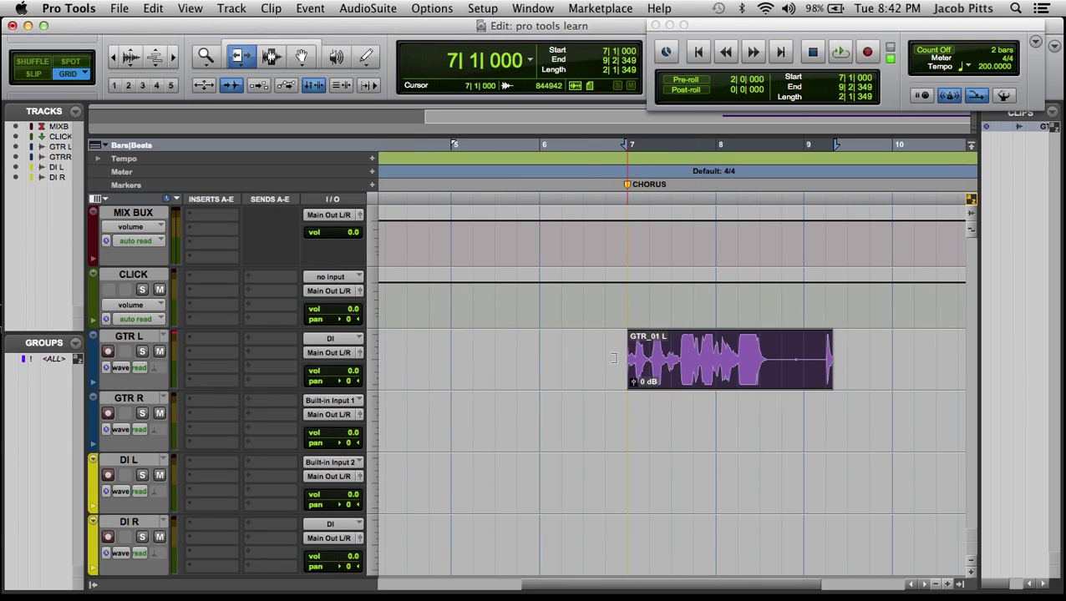
key(F8)
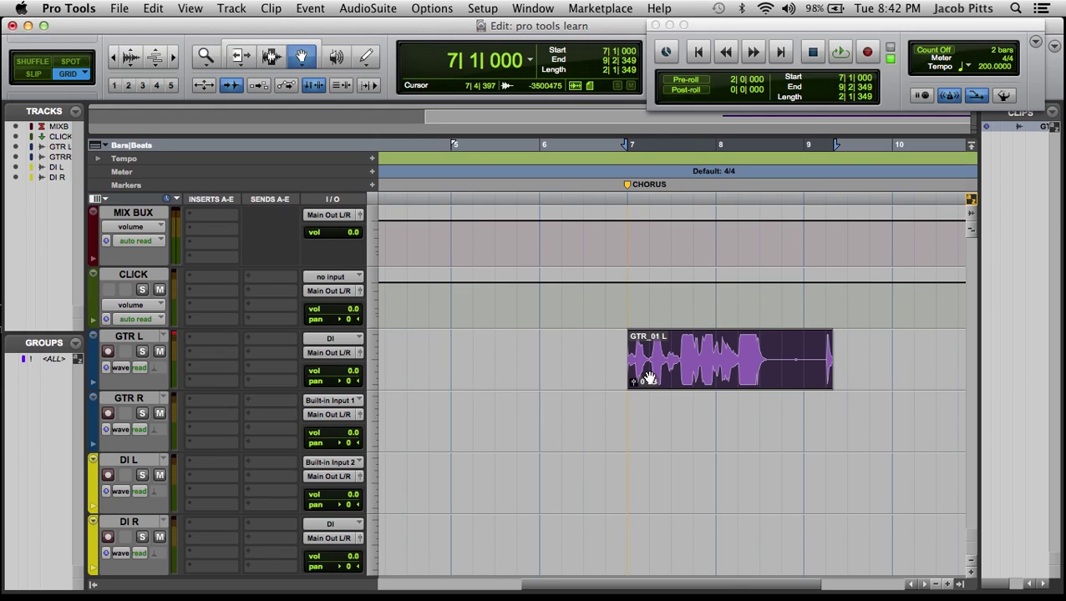
drag(658, 375, 542, 374)
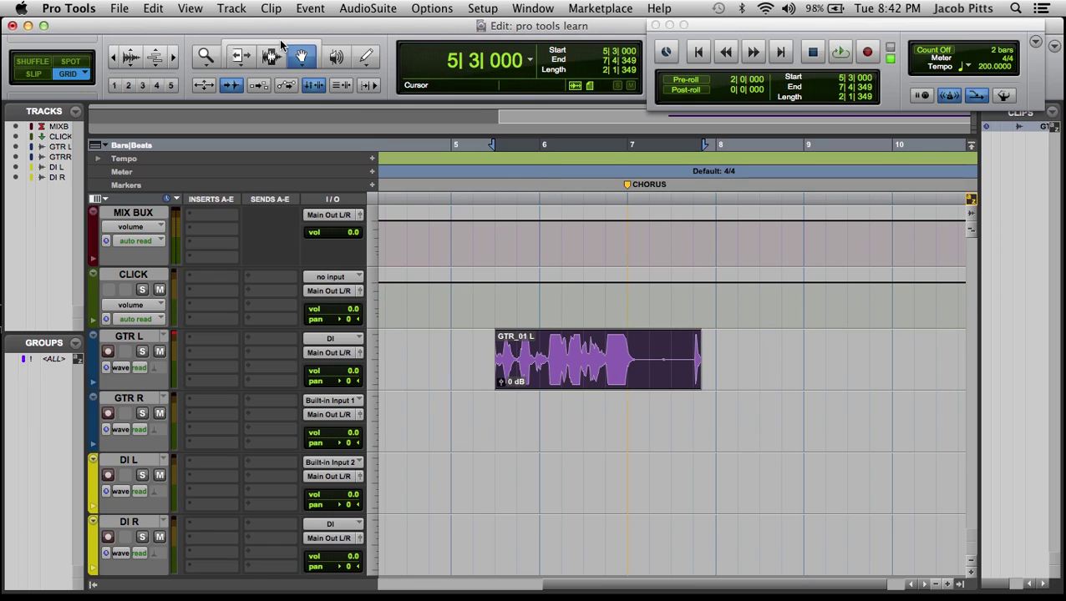
In Smart Tool mode, split GTR_01 L at 6|1 into two clips.
key(F7+F8)
click(567, 351)
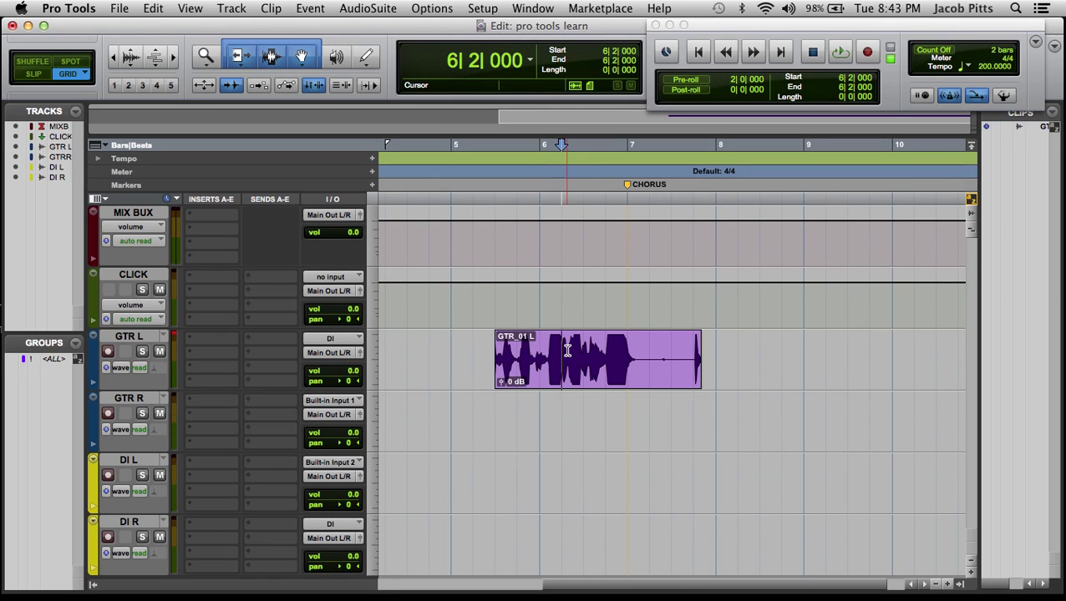
key(super+bracketright)
key(super+bracketright)
key(super+bracketright)
key(super+bracketleft)
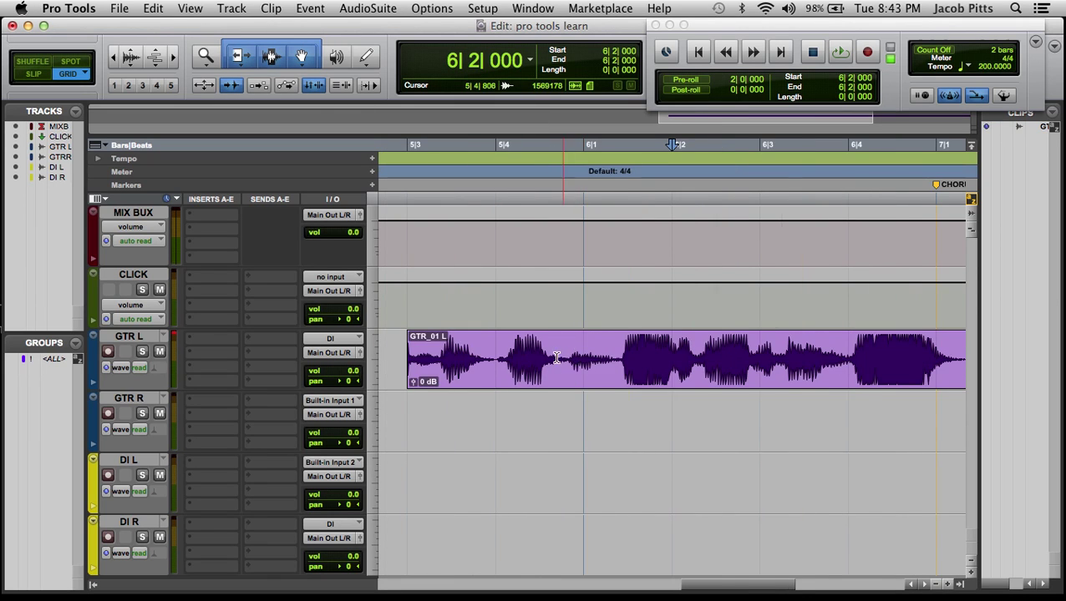
click(604, 357)
key(super+e)
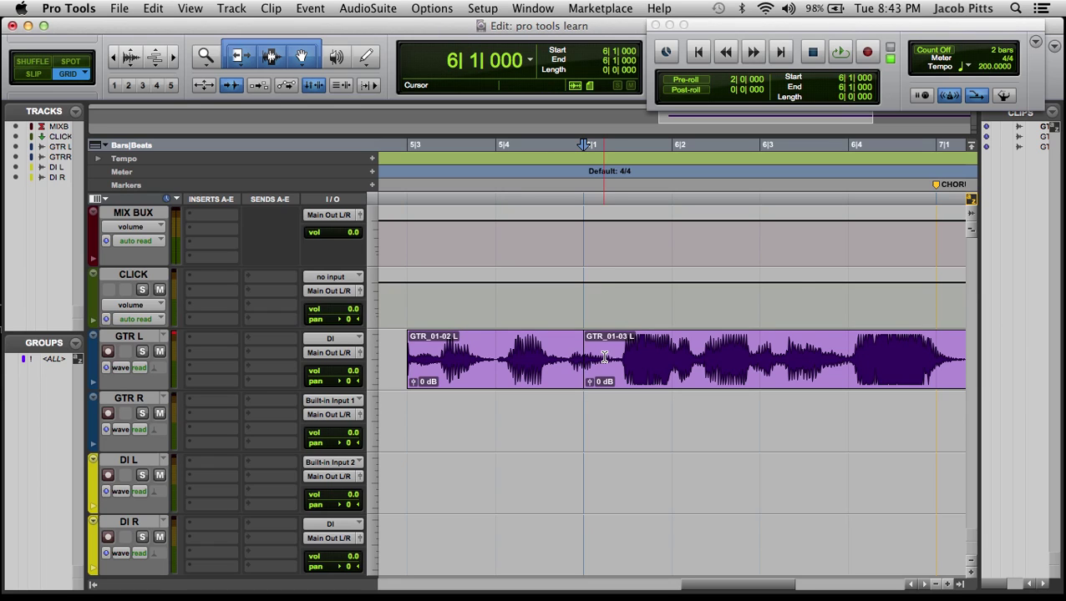
Trim the boundary, fade in GTR_01-03 L, and move GTR_01-02 L one beat earlier.
click(631, 348)
click(633, 347)
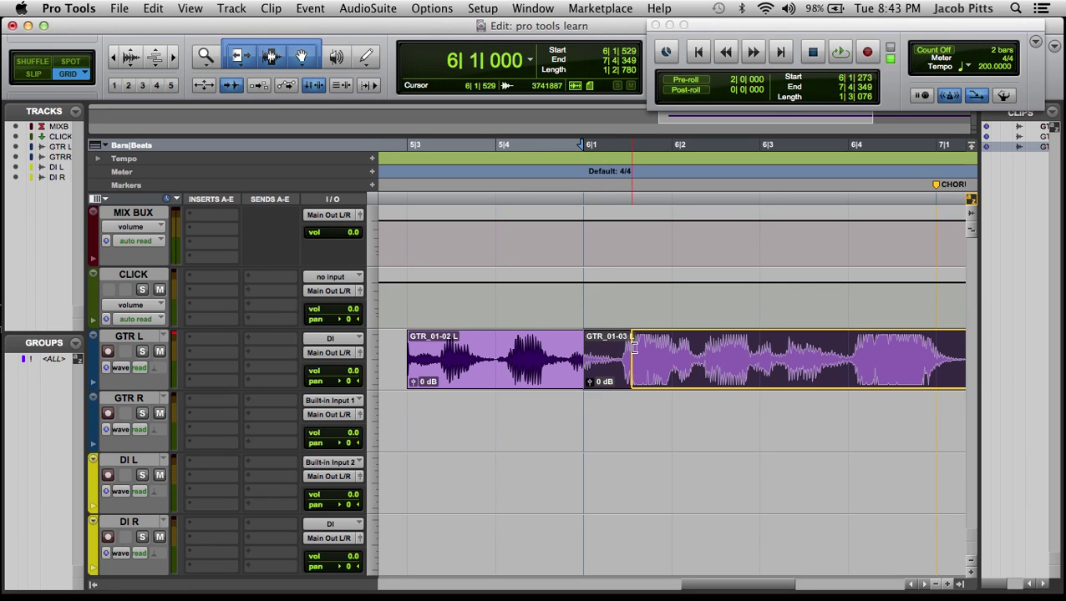
drag(632, 351, 666, 351)
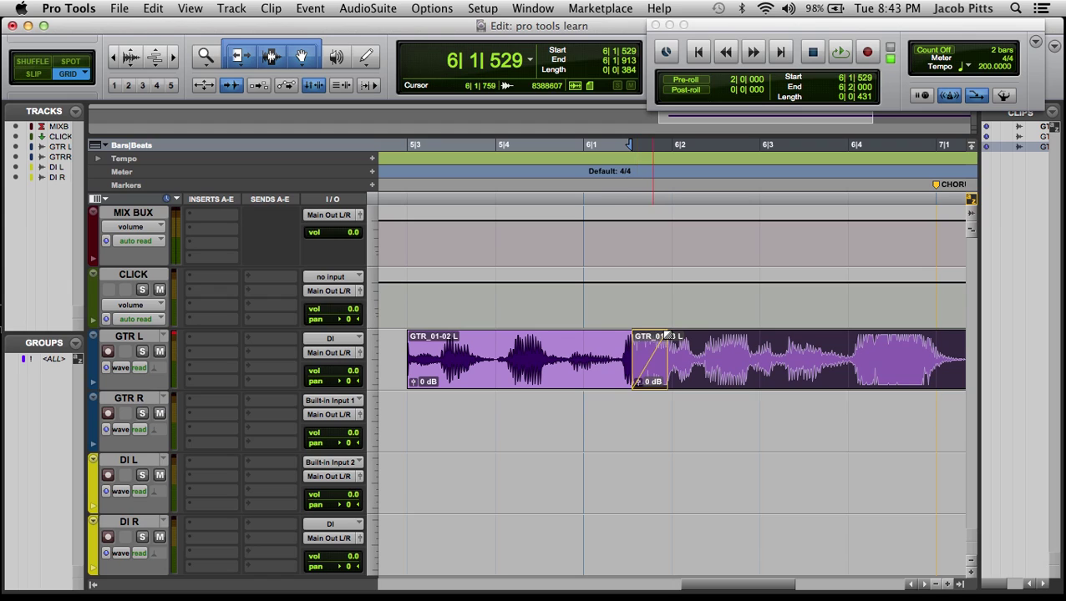
key(ctrl+f)
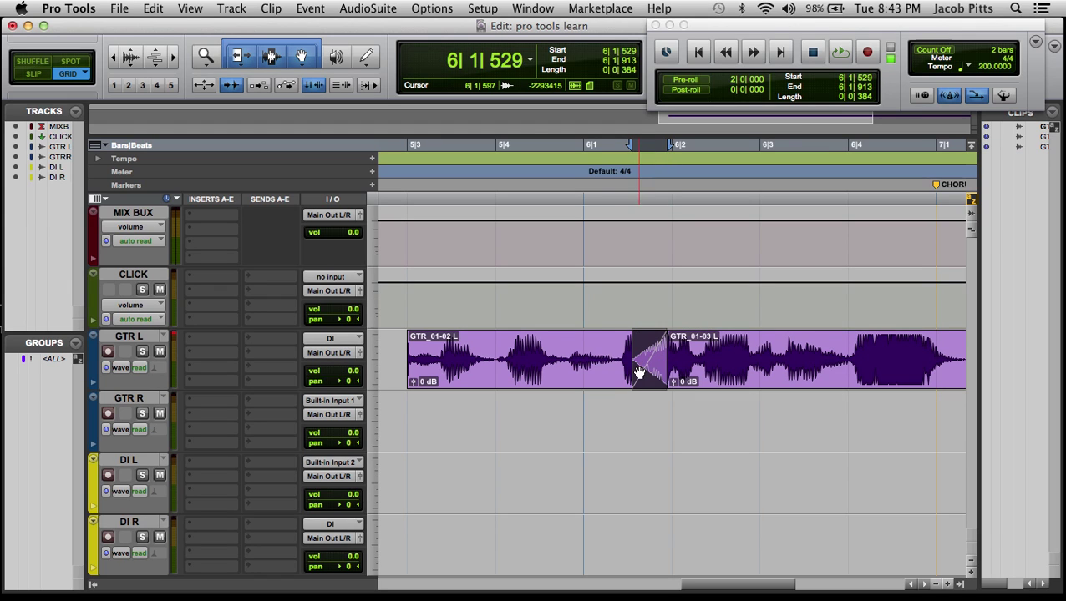
click(587, 377)
drag(554, 380, 460, 382)
click(551, 399)
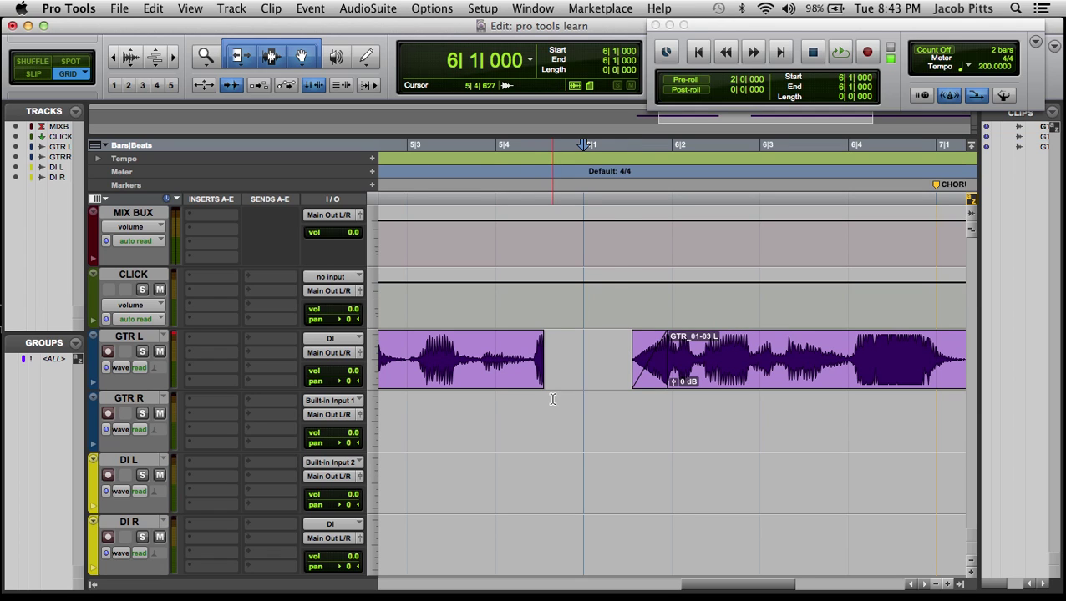
key(super+bracketleft)
key(super+bracketleft)
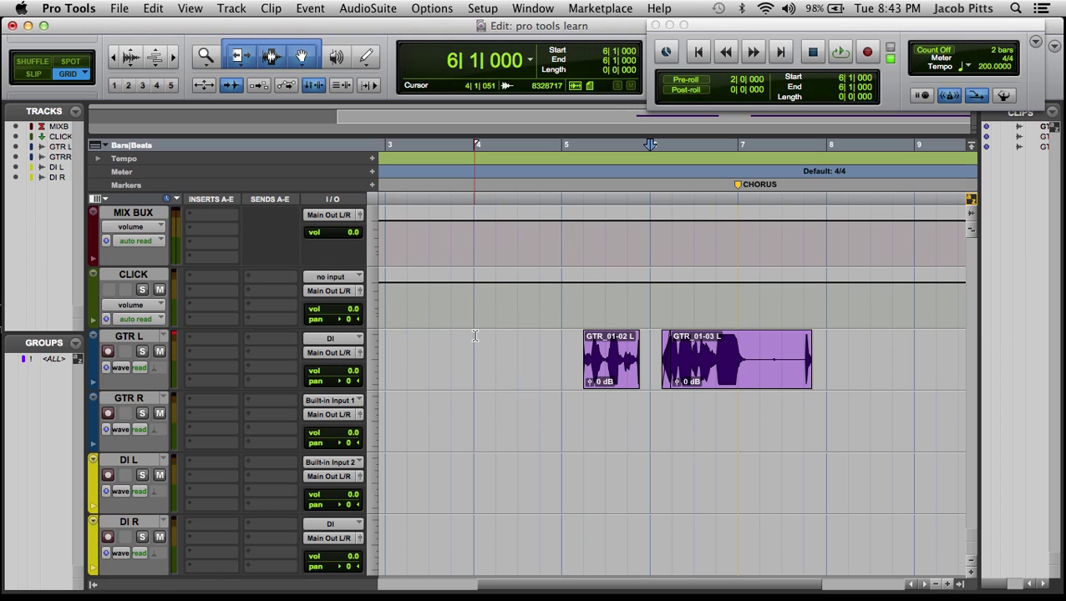
Select the CLICK track and look at the Track menu without choosing anything.
click(472, 335)
click(131, 278)
click(231, 8)
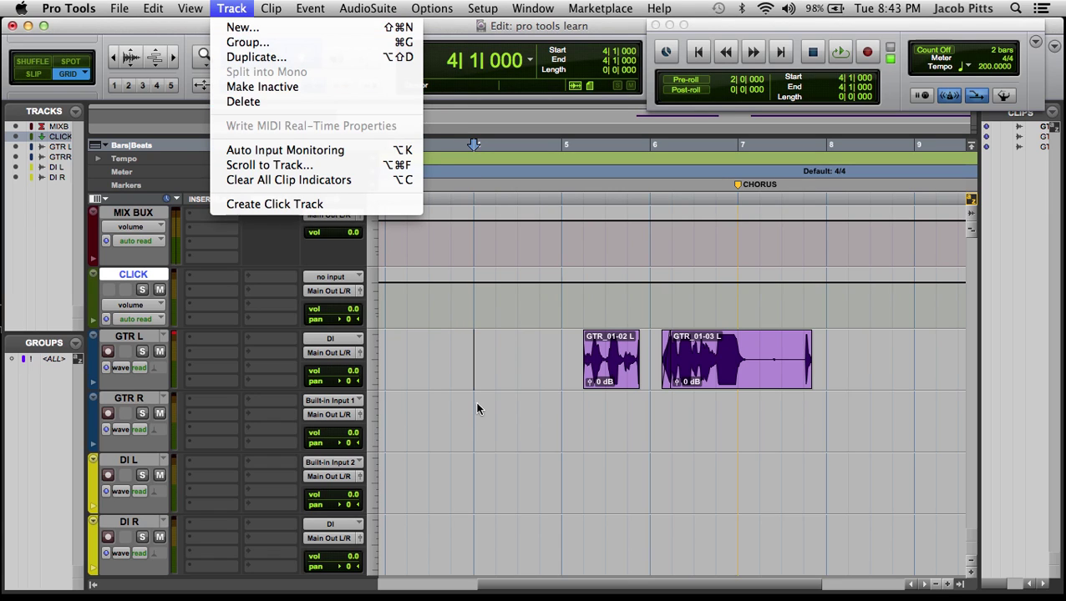
click(477, 345)
Return the GTR L edit point to bar 4|1 and open the Options menu.
click(498, 347)
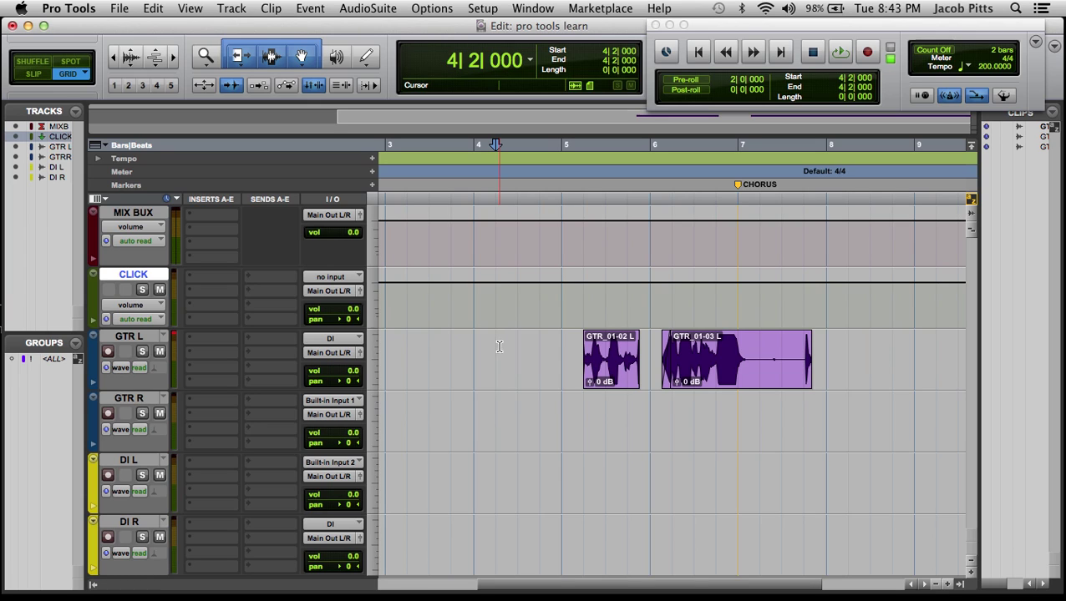
click(519, 348)
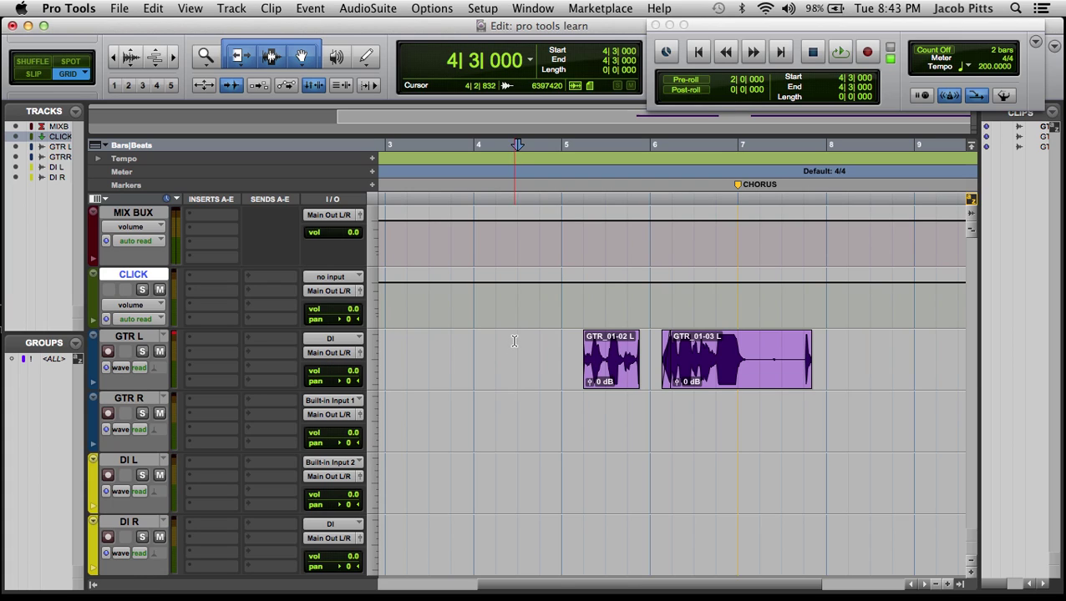
click(473, 341)
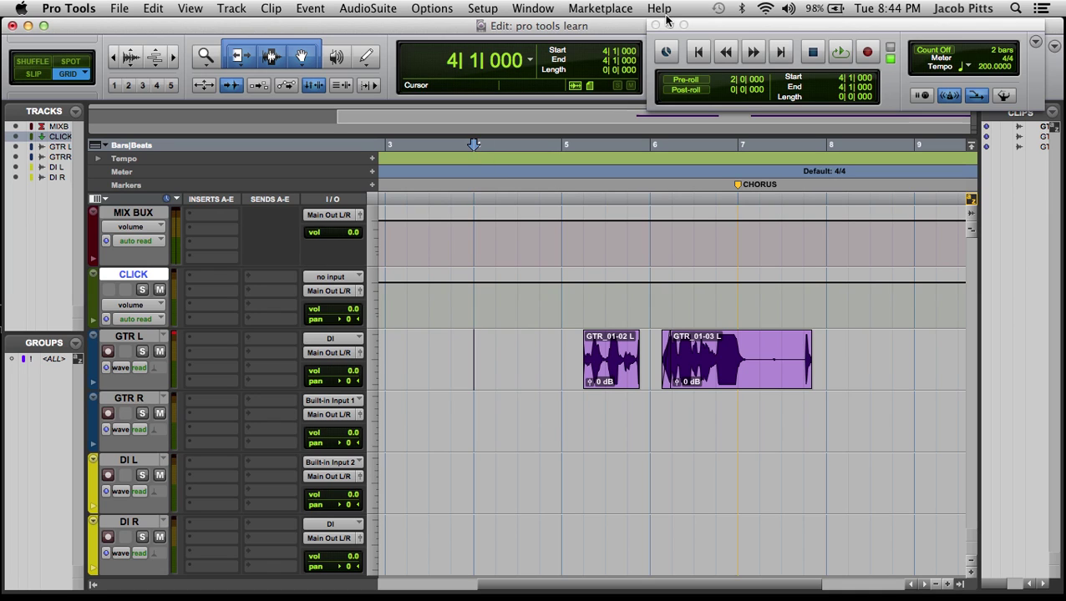
click(305, 9)
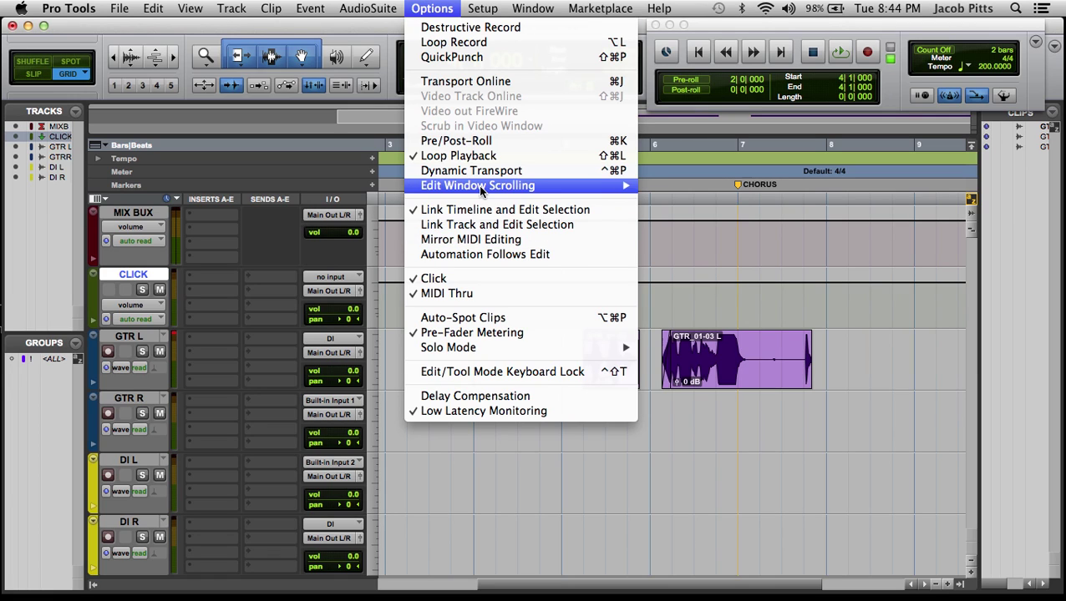
Set Edit Window Scrolling to Page and test it with a short playback.
mouse_move(481, 191)
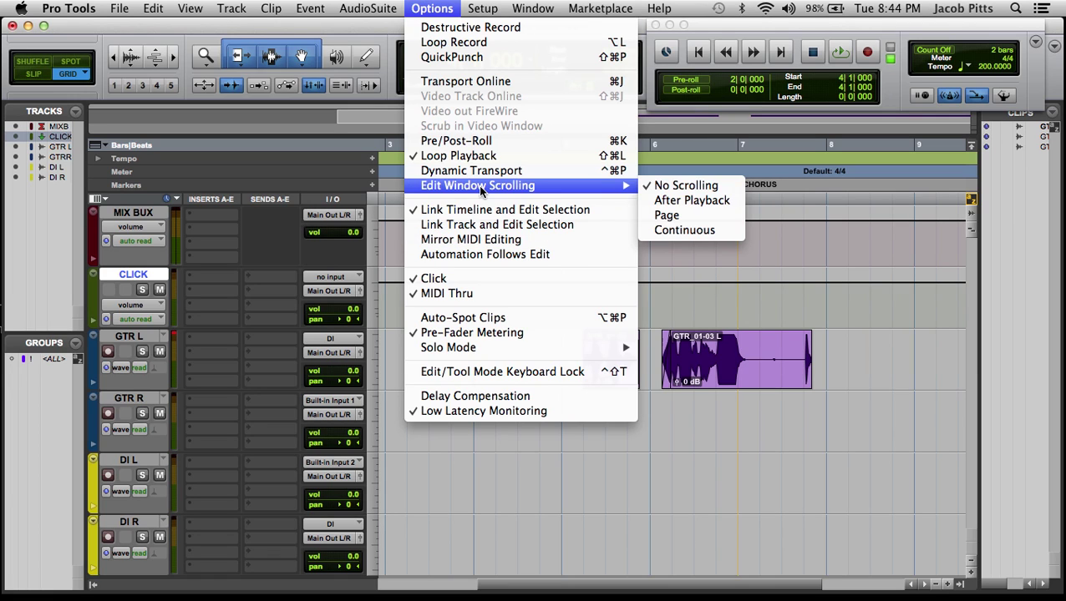
click(685, 216)
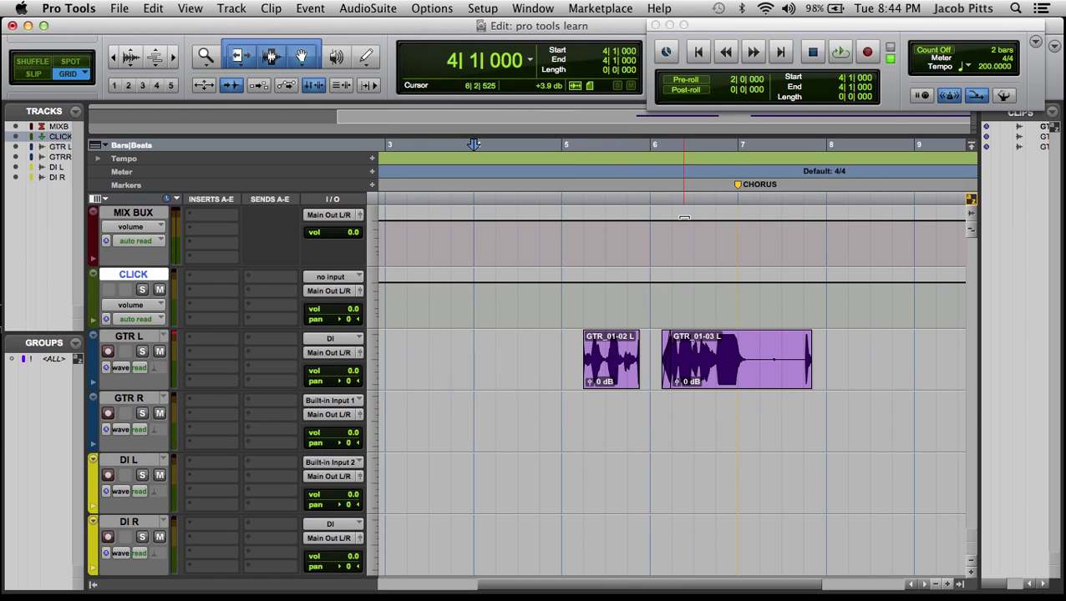
key(super+bracketleft)
key(super+bracketleft)
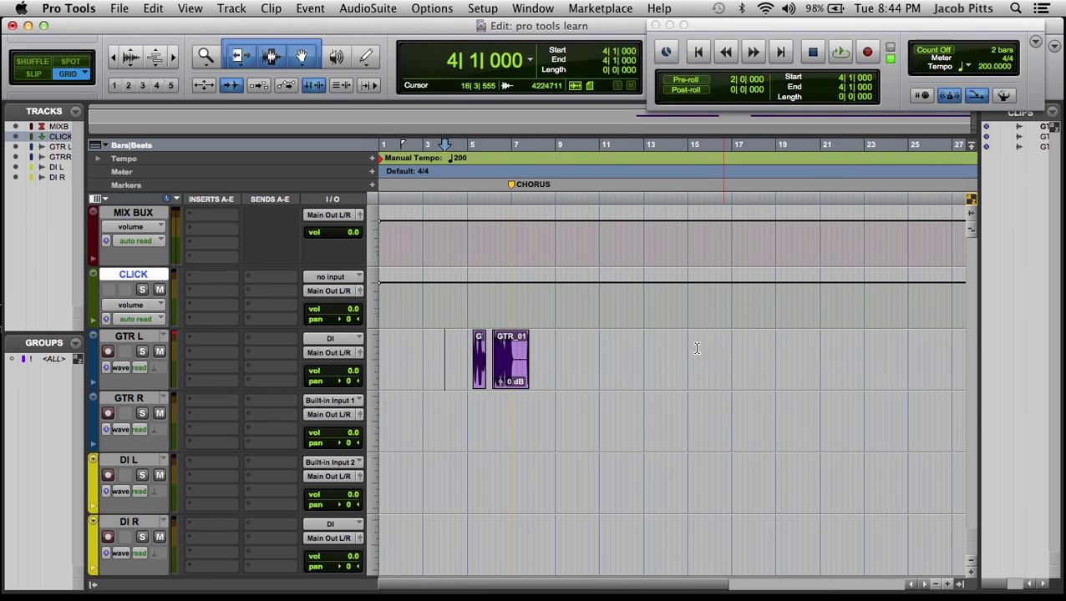
key(super+bracketright)
key(super+bracketright)
key(super+bracketright)
key(super+bracketright)
key(super+bracketleft)
key(super+bracketleft)
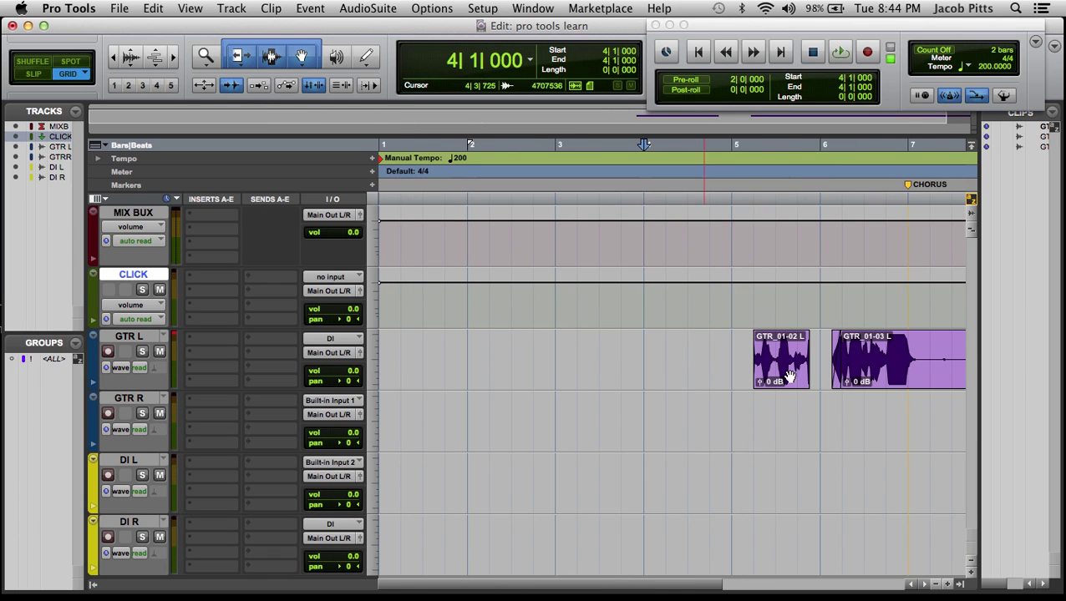
key(space)
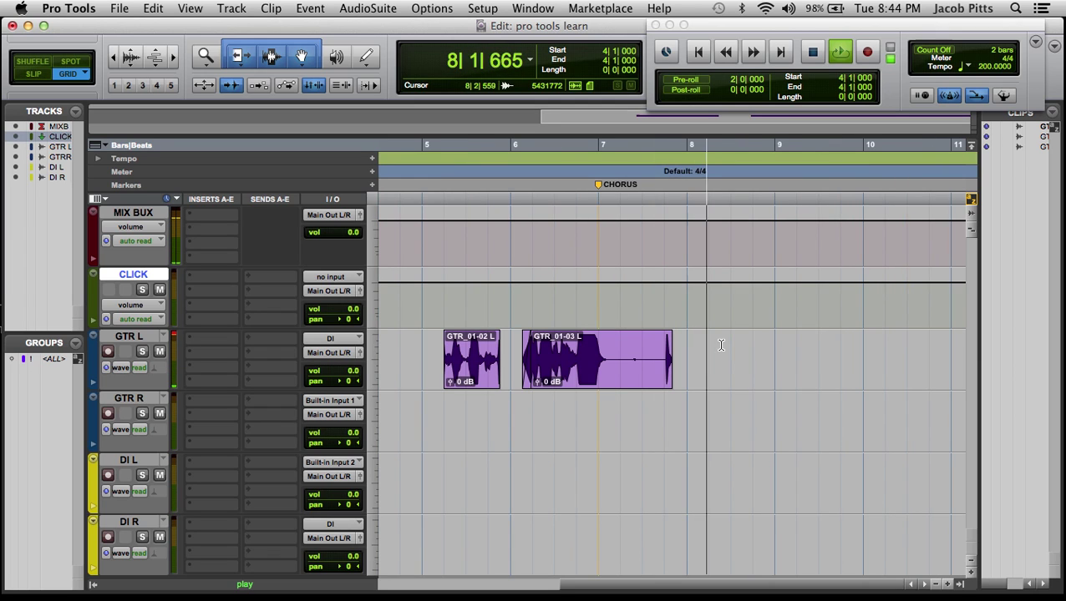
key(space)
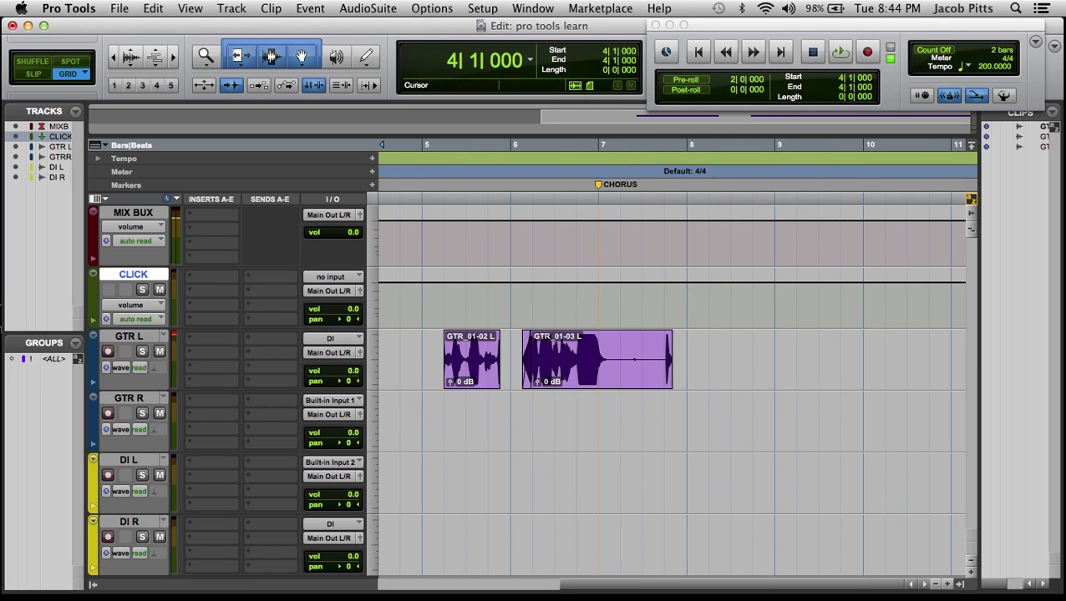
Reopen the Options > Edit Window Scrolling submenu showing Page ticked.
click(368, 8)
mouse_move(310, 8)
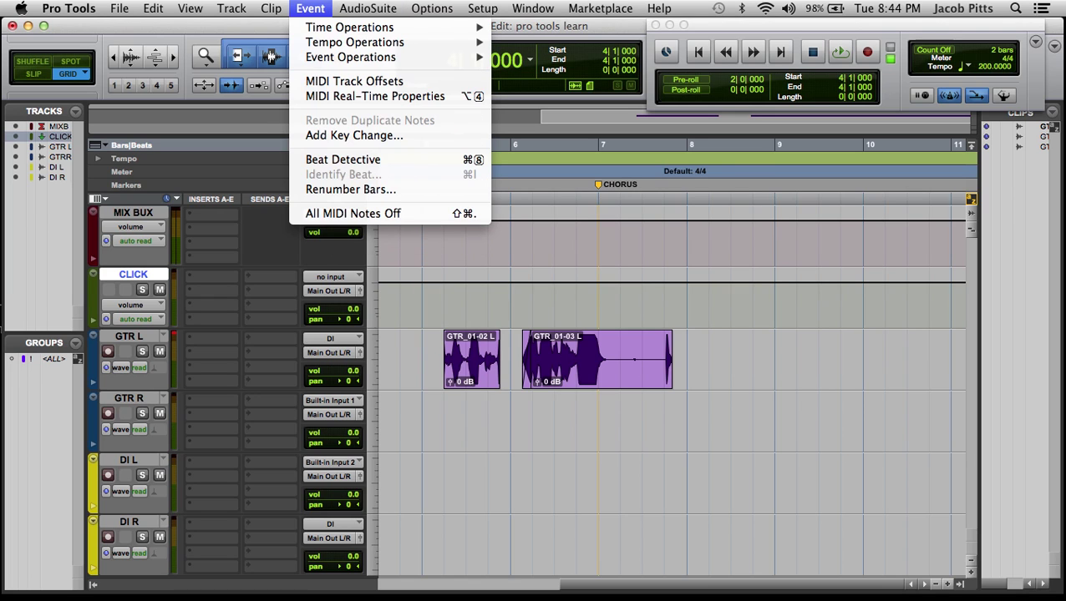
mouse_move(432, 9)
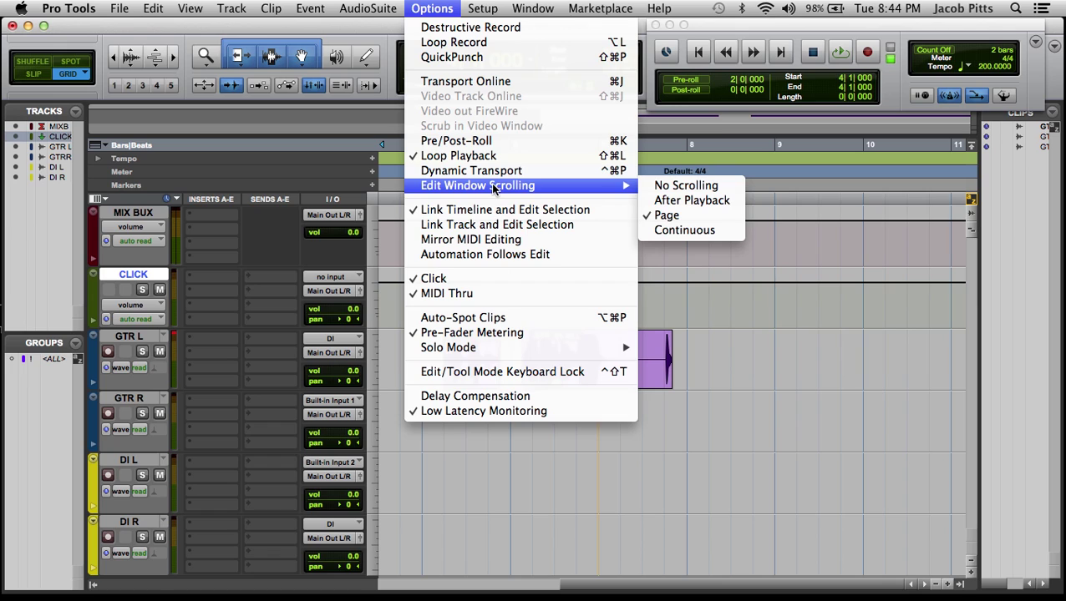
Pick a different Edit Window Scrolling option and zoom around the timeline to find the GTR L clips.
click(681, 185)
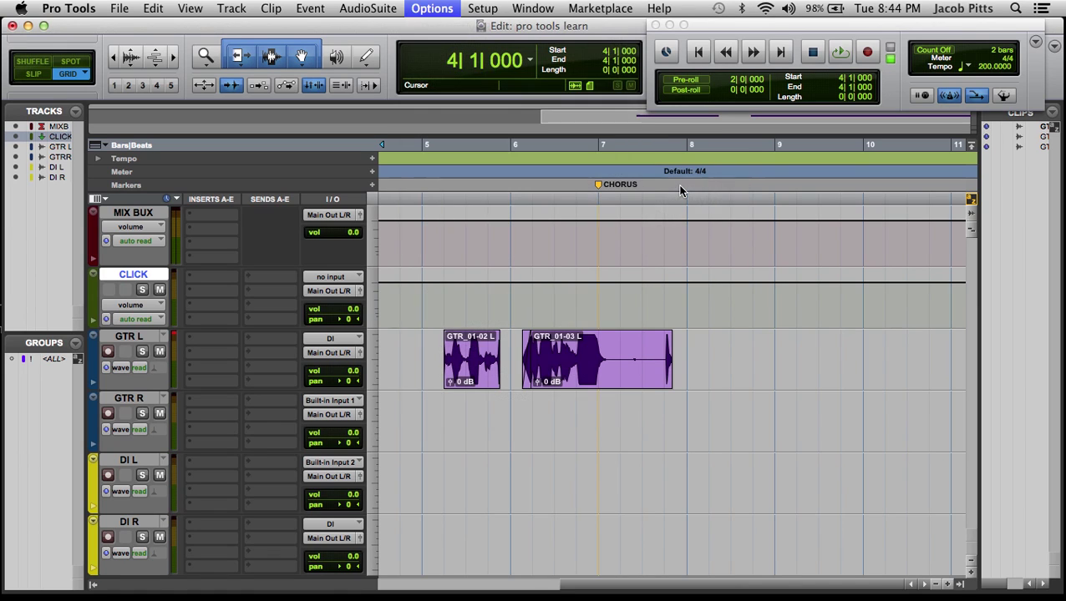
click(724, 343)
key(r)
key(r)
click(868, 359)
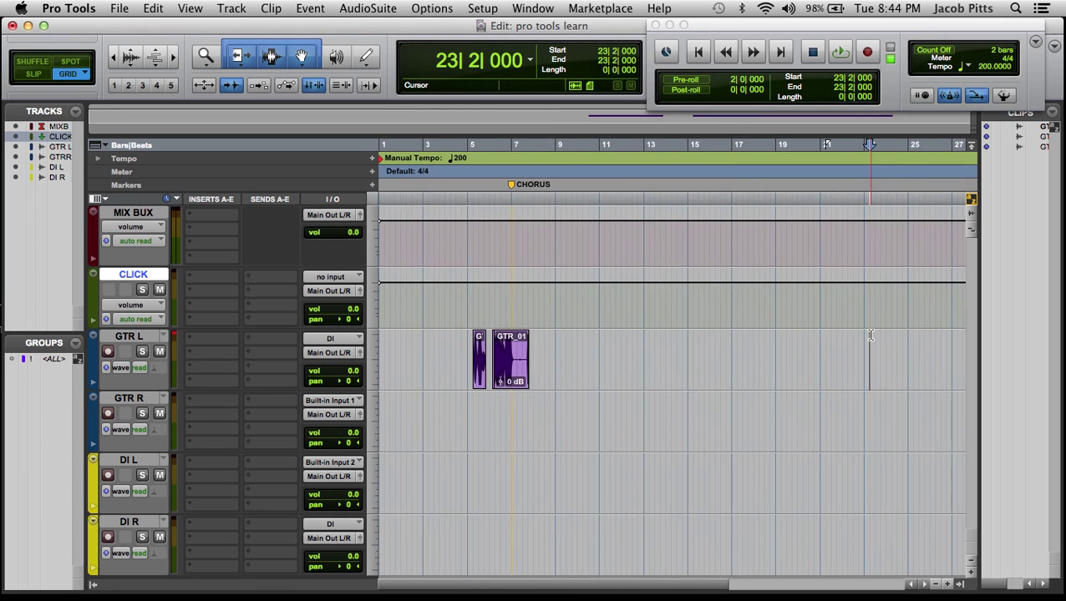
key(t)
key(t)
key(t)
key(r)
key(r)
key(r)
key(r)
key(r)
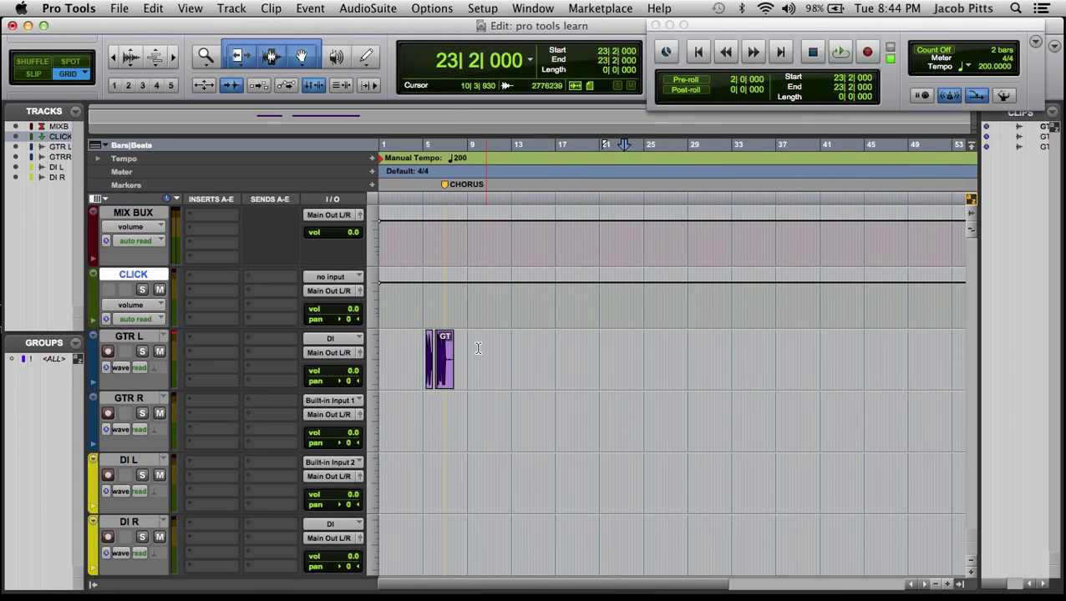
click(477, 348)
key(t)
key(t)
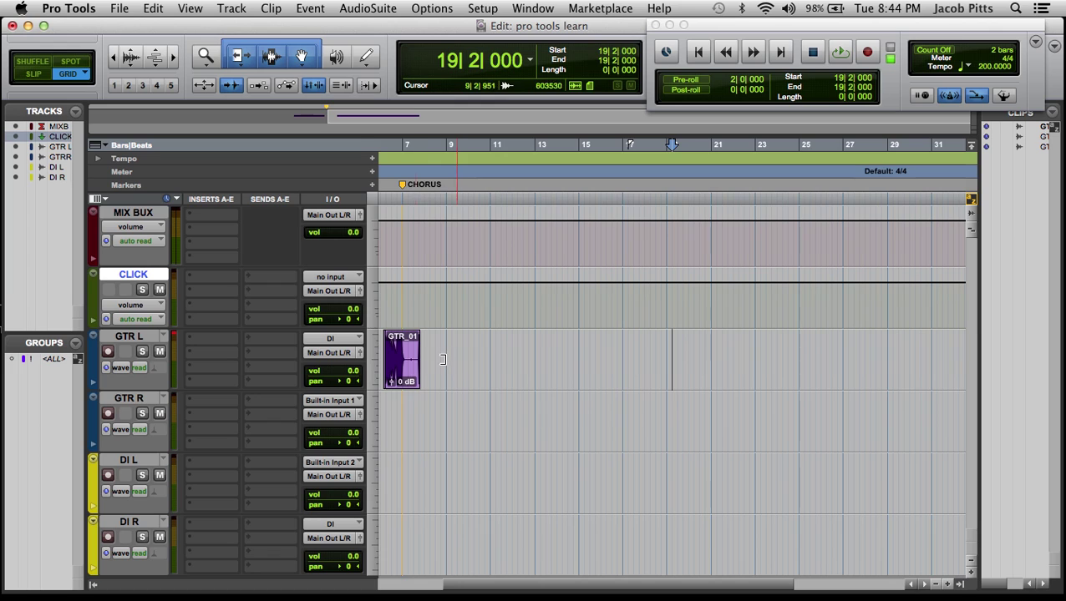
click(408, 411)
key(t)
key(t)
key(t)
key(r)
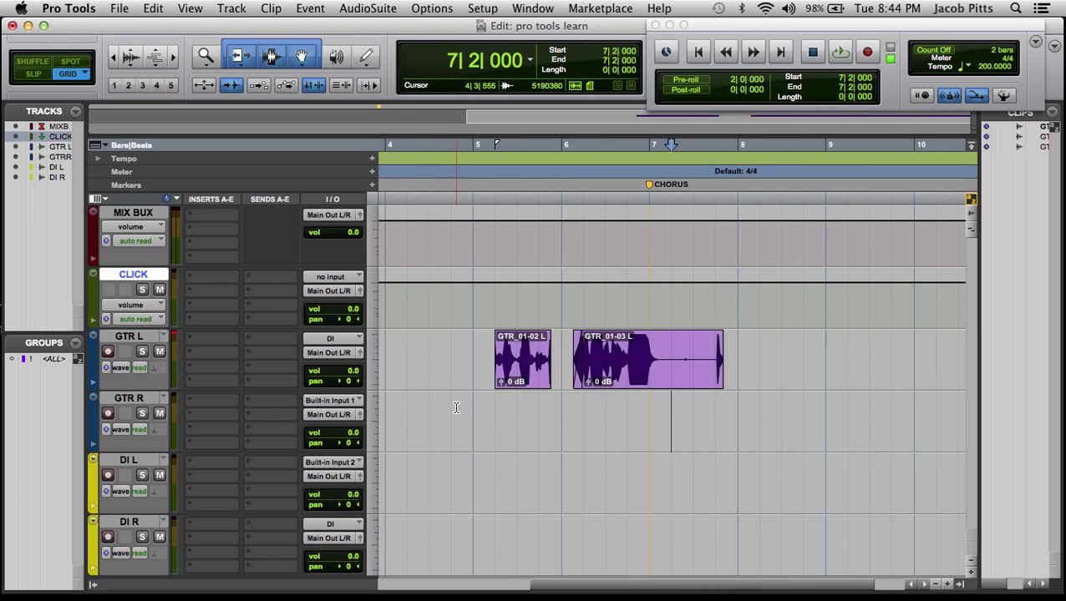
Play the GTR L clips from 6|4 zoomed in, then zoom out to show both clips.
click(627, 399)
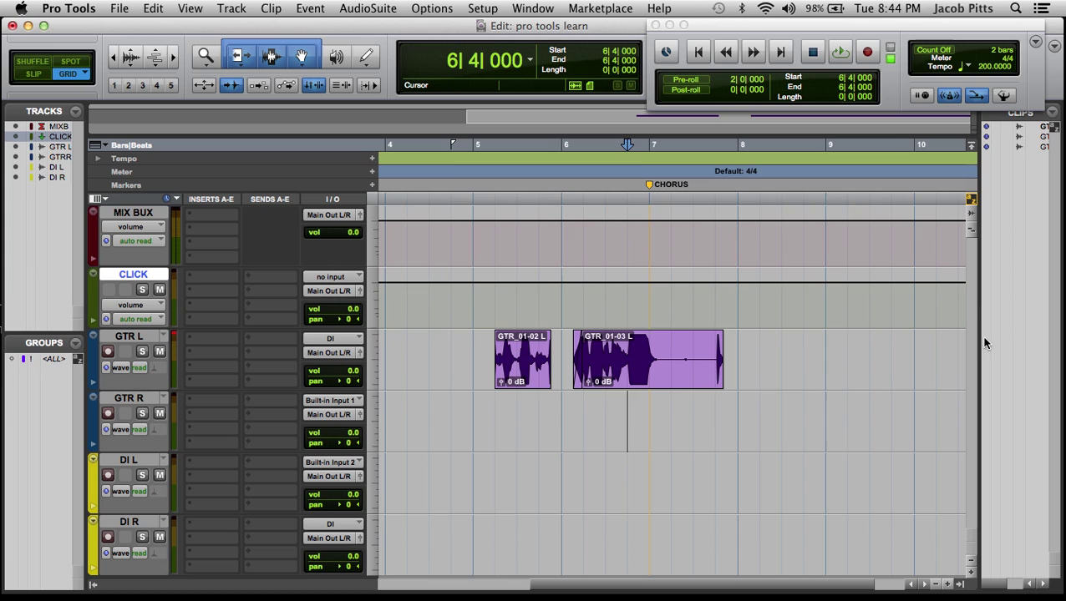
key(t)
key(t)
key(t)
key(t)
key(t)
key(space)
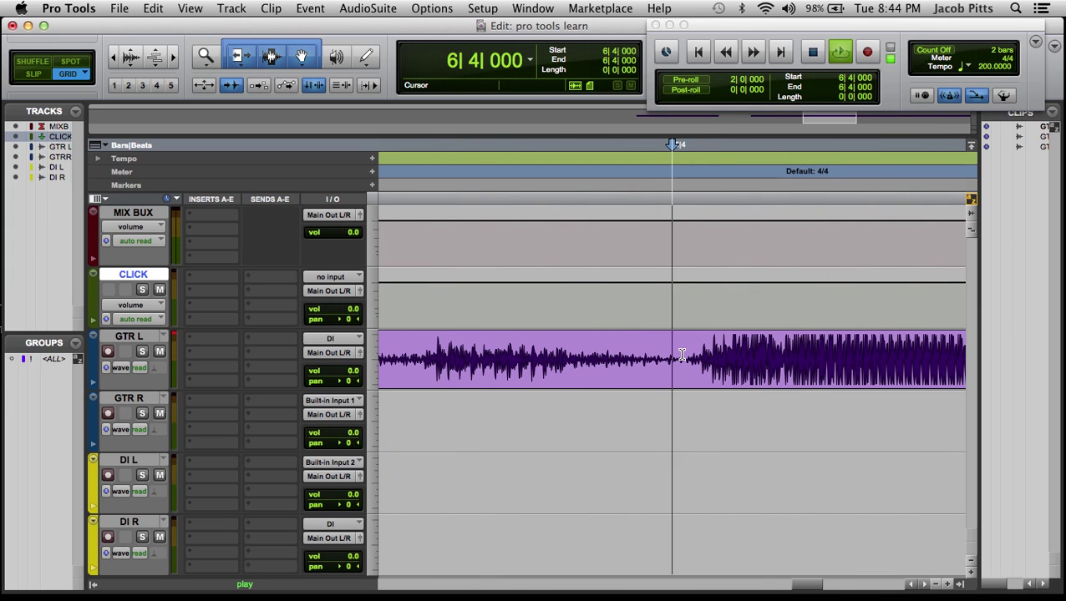
key(space)
key(r)
key(r)
key(r)
key(r)
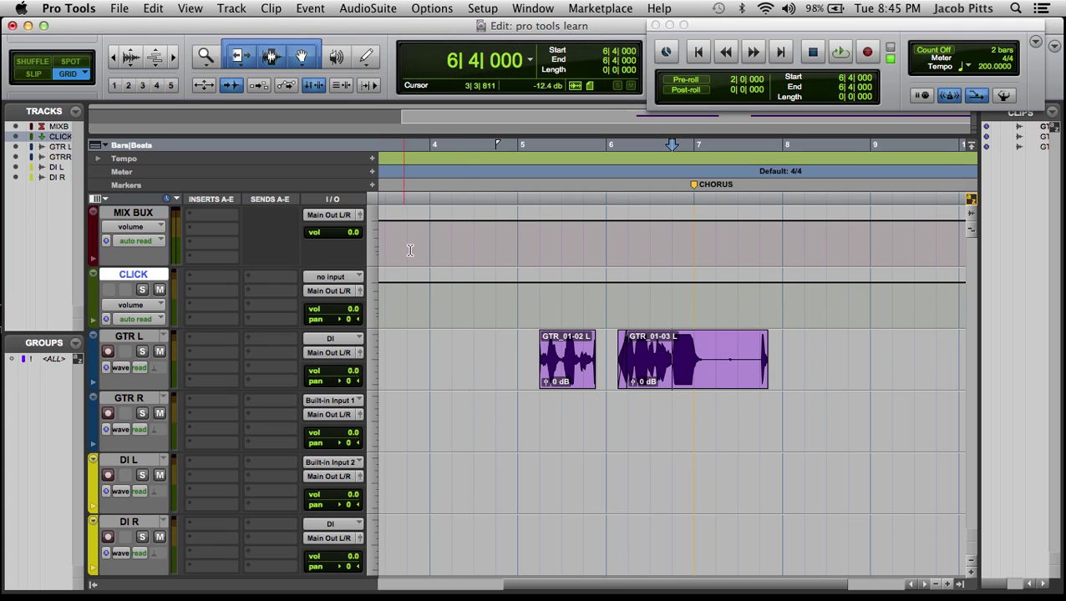
Select the DI L track and move the Transport window off the grid and nudge settings.
click(482, 350)
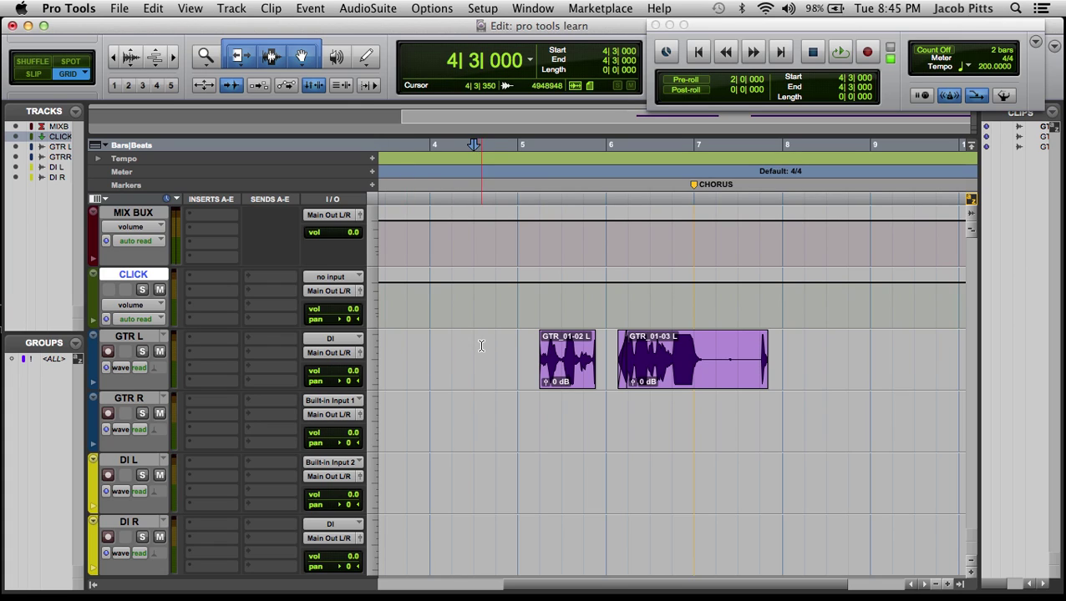
click(138, 462)
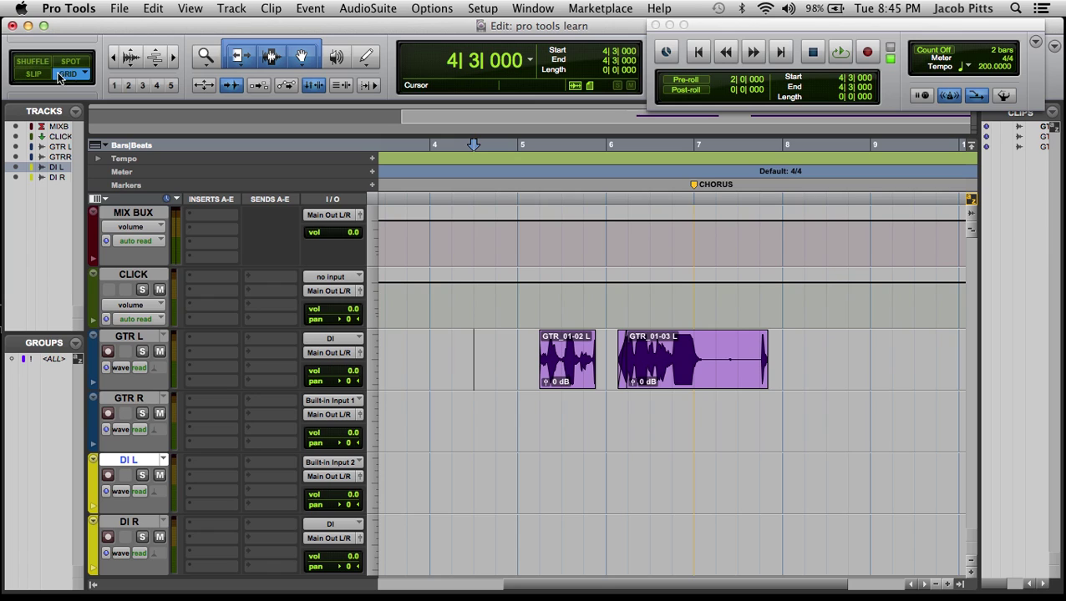
drag(750, 25, 771, 123)
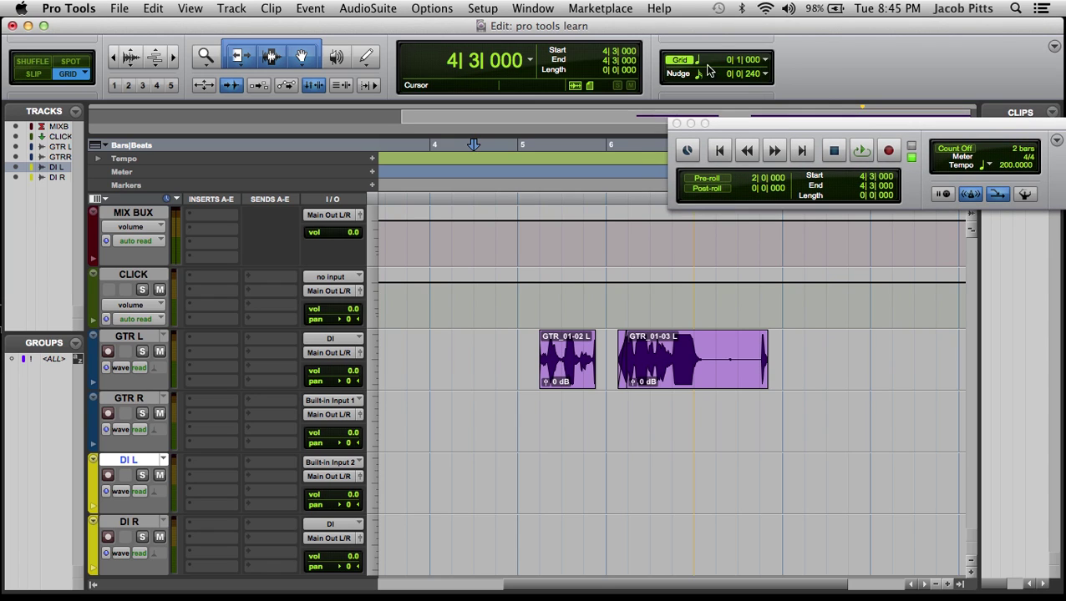
click(700, 67)
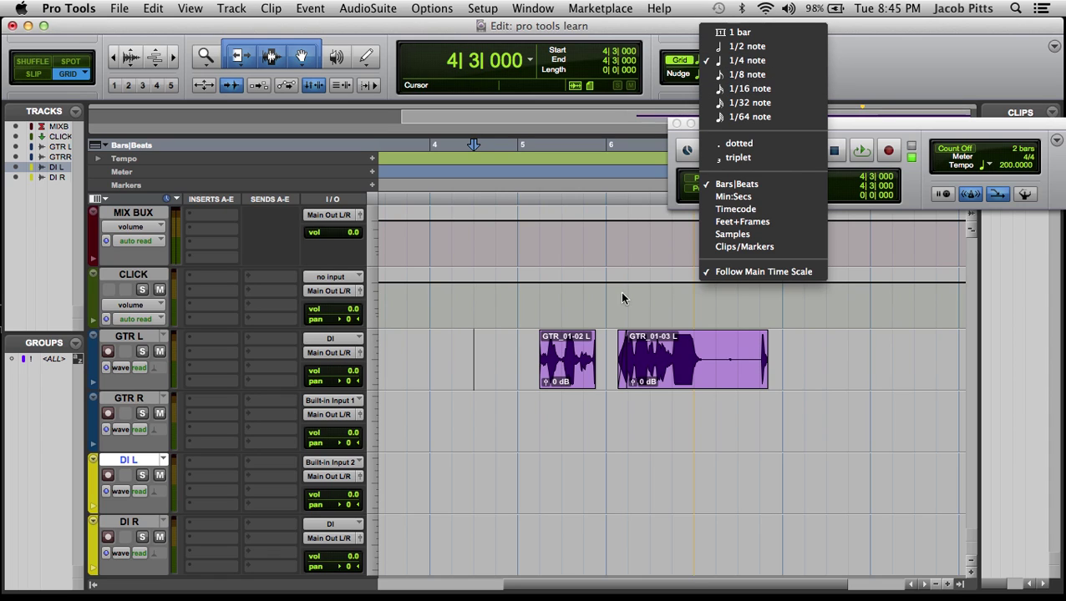
click(564, 302)
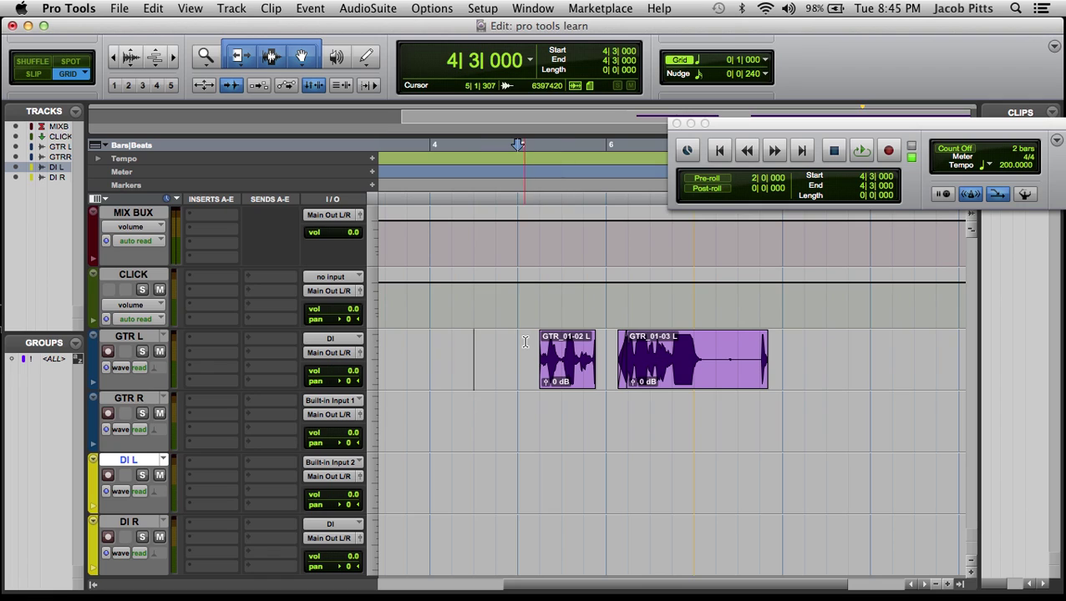
Try a 1/16-note grid, then set the grid back to 1/4 note.
click(525, 341)
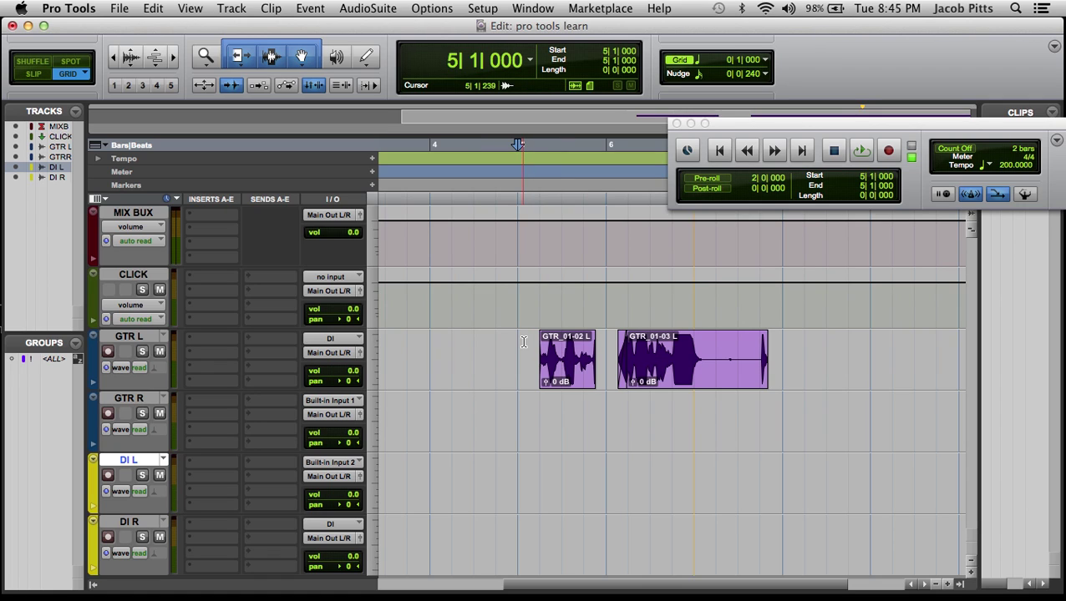
click(700, 67)
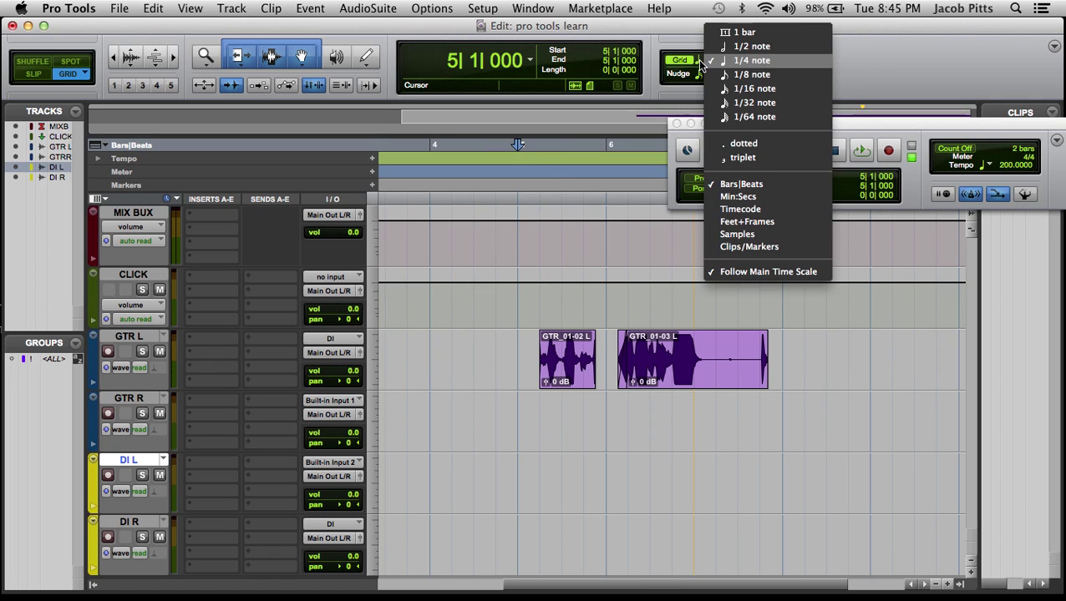
click(752, 88)
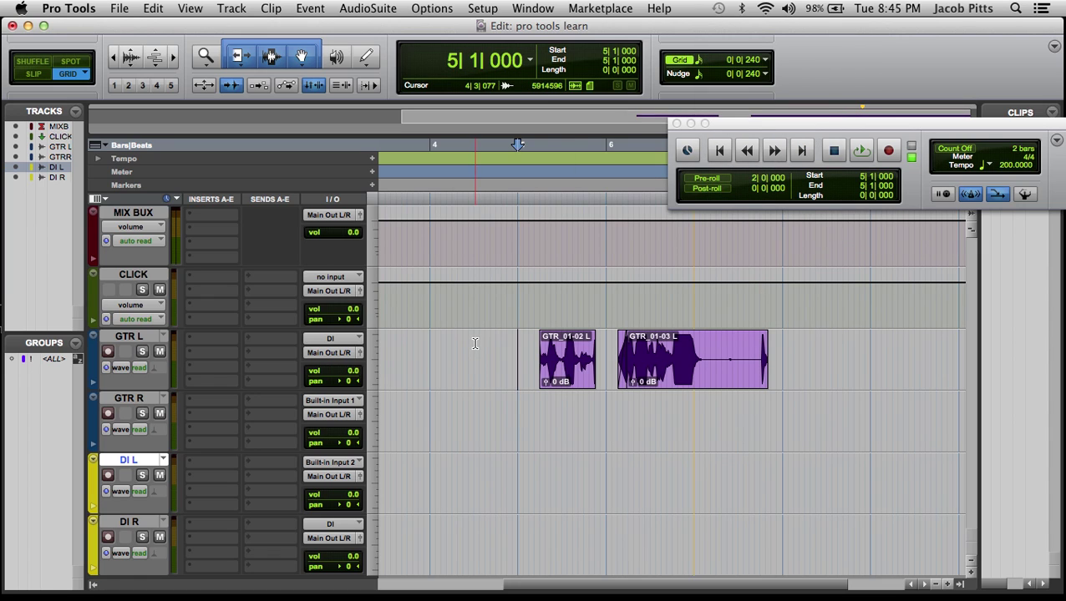
click(700, 63)
click(735, 12)
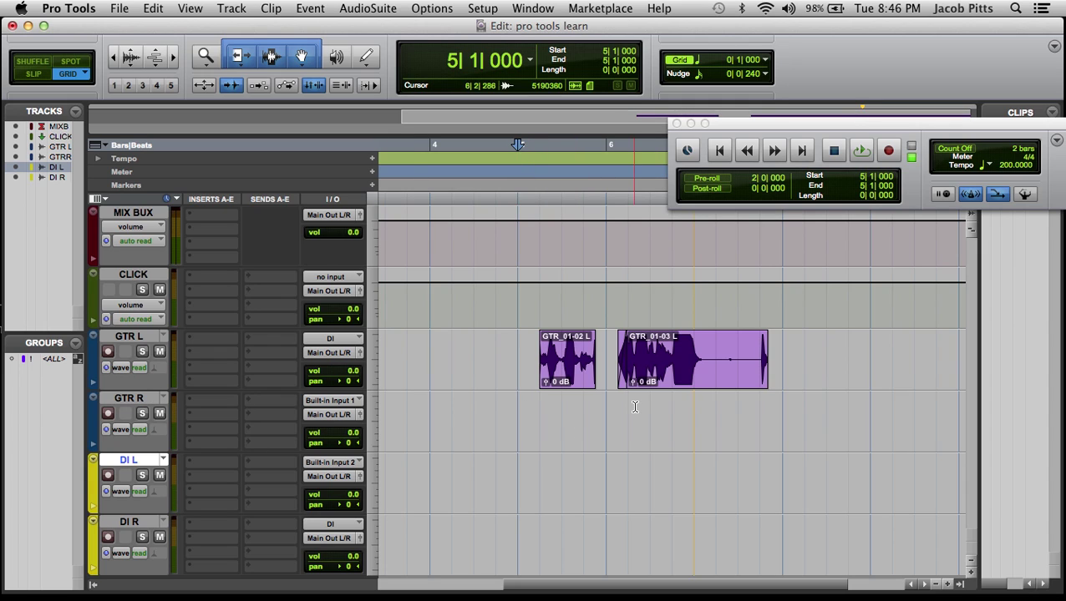
Create a new group named GTR from the GTR R and DI L tracks.
shift+click(132, 398)
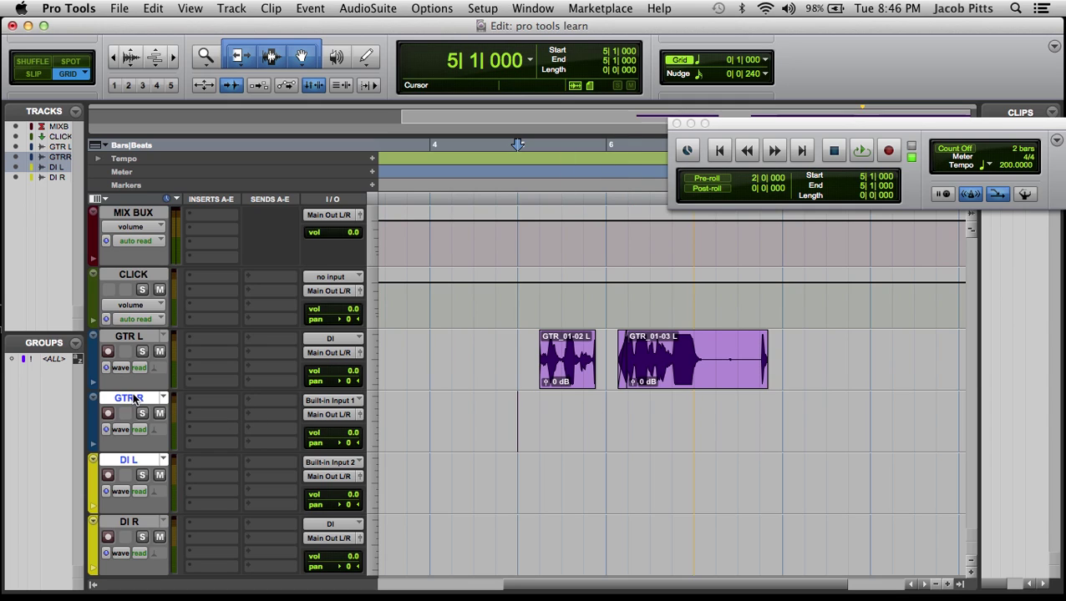
click(75, 346)
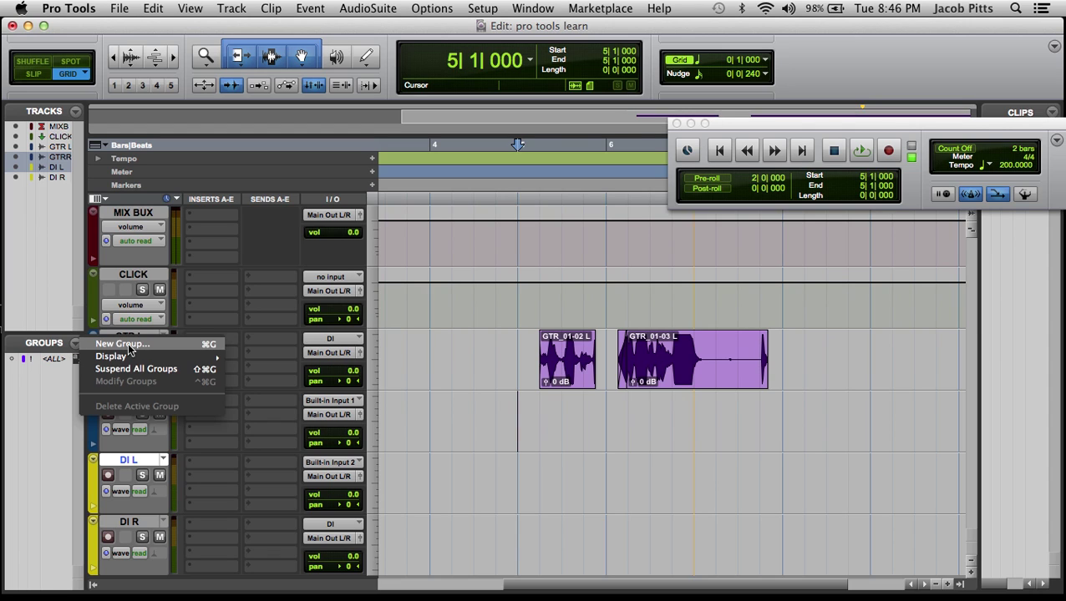
key(Escape)
key(super+g)
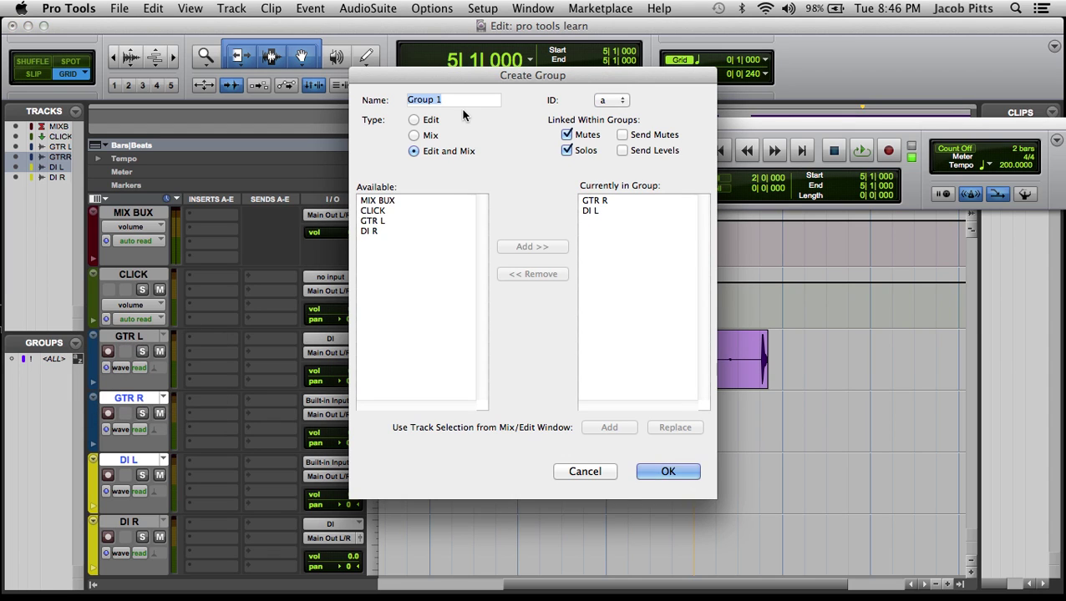
text(GTR)
click(666, 471)
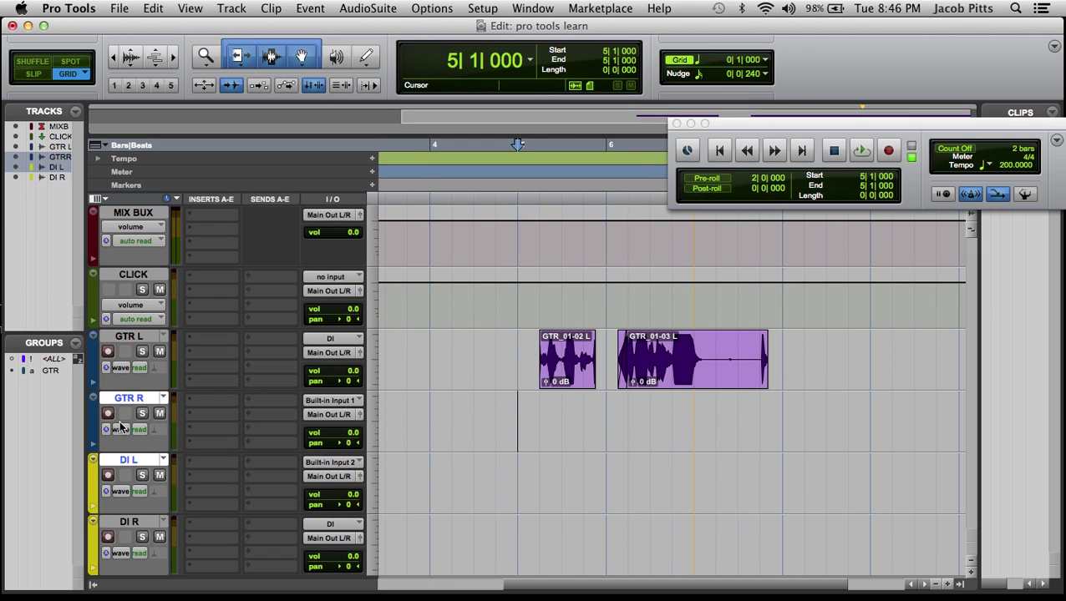
Enable the GTR group and solo GTR R and DI L together.
click(129, 400)
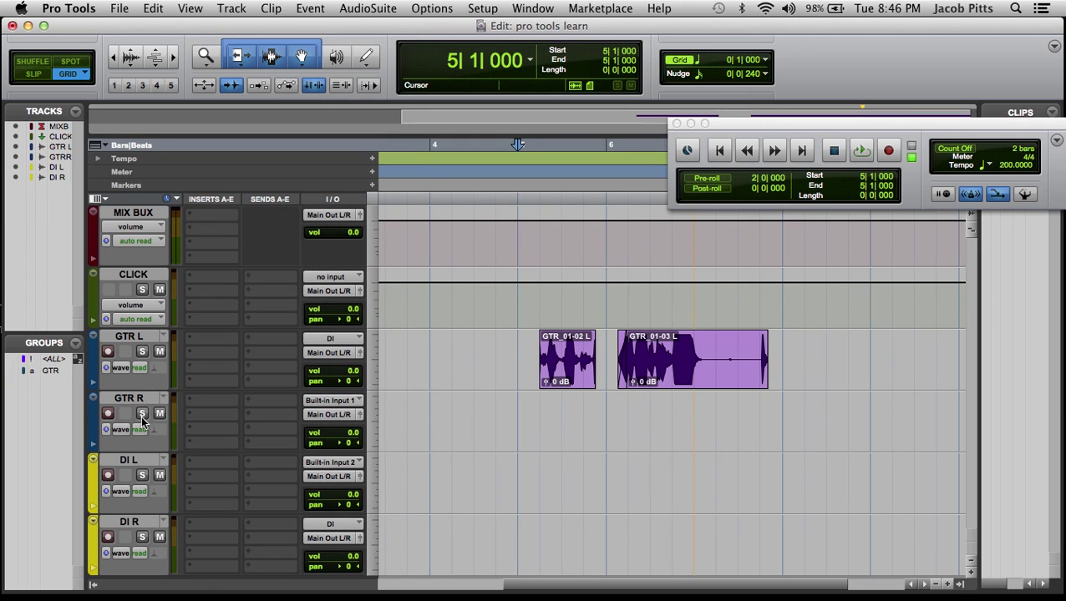
click(142, 414)
click(142, 475)
click(142, 475)
click(51, 371)
click(142, 413)
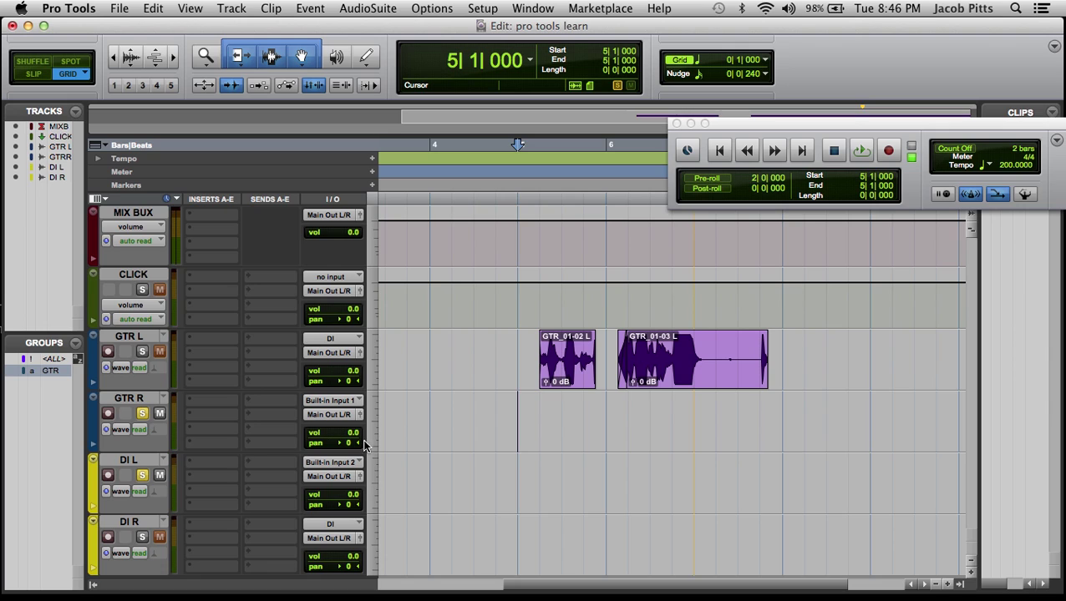
Set the grouped guitar volume to -2.1 dB, then unsolo the tracks.
click(345, 435)
mouse_move(345, 440)
mouse_down()
mouse_move(345, 460)
mouse_move(341, 420)
mouse_up()
click(341, 435)
click(471, 415)
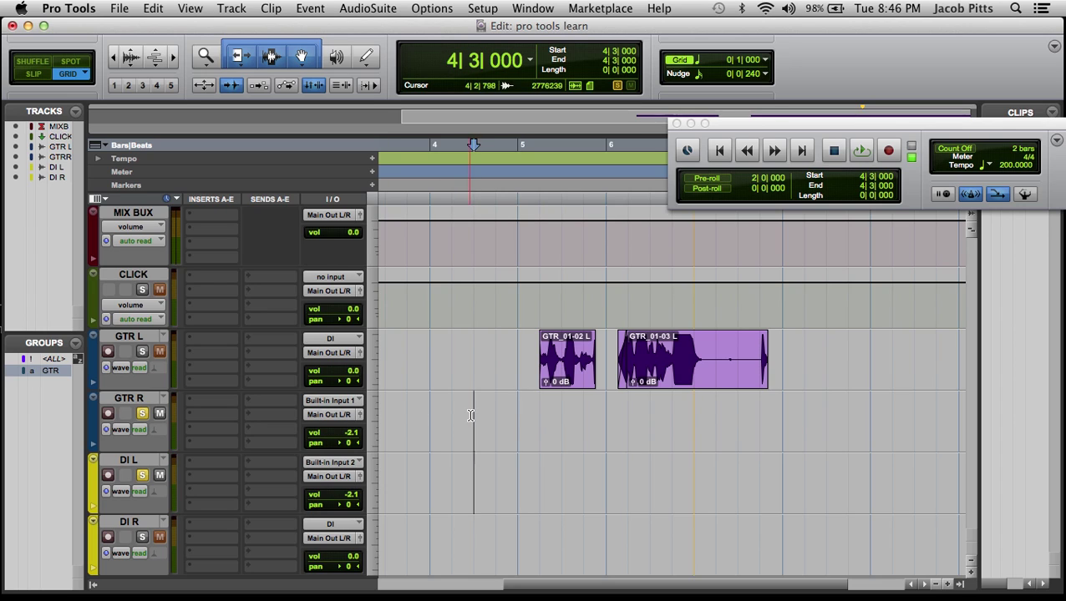
click(142, 414)
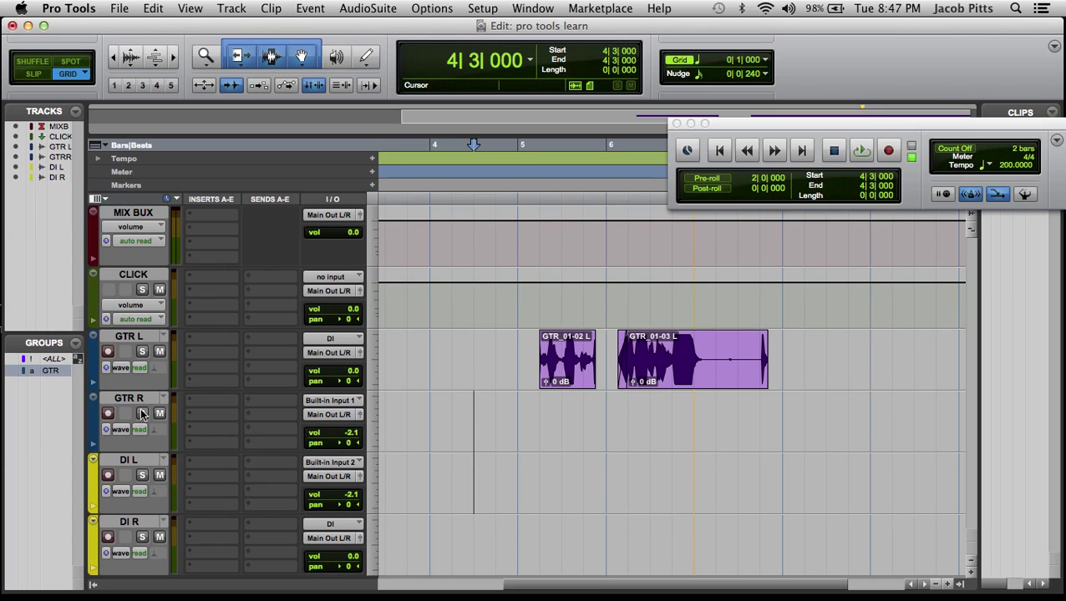
Select the CLICK track, move the Transport window to the top, and check the Edit Window View options.
click(138, 278)
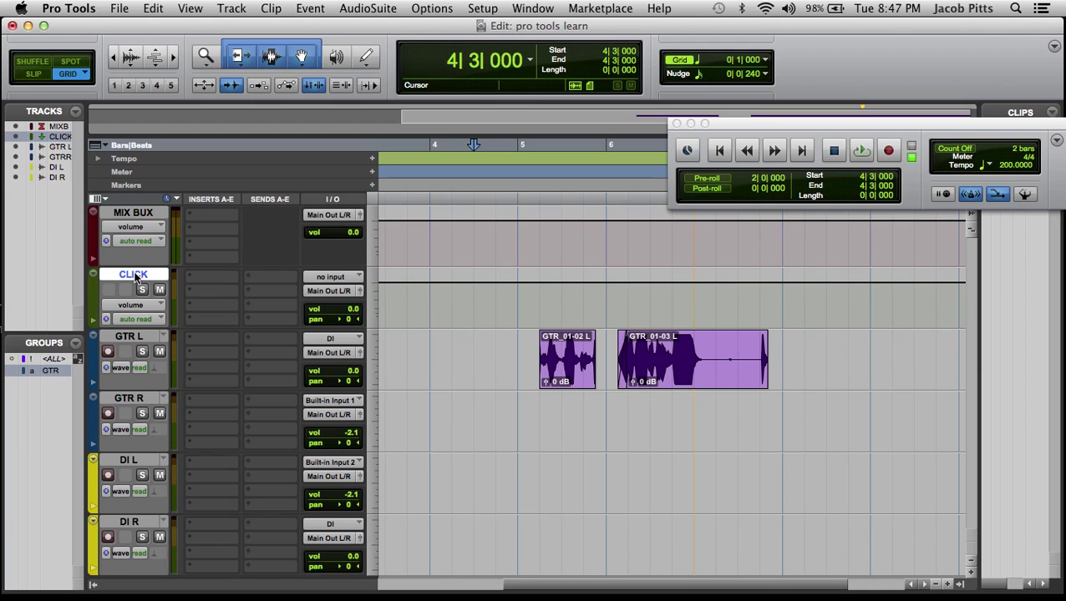
drag(841, 125, 822, 32)
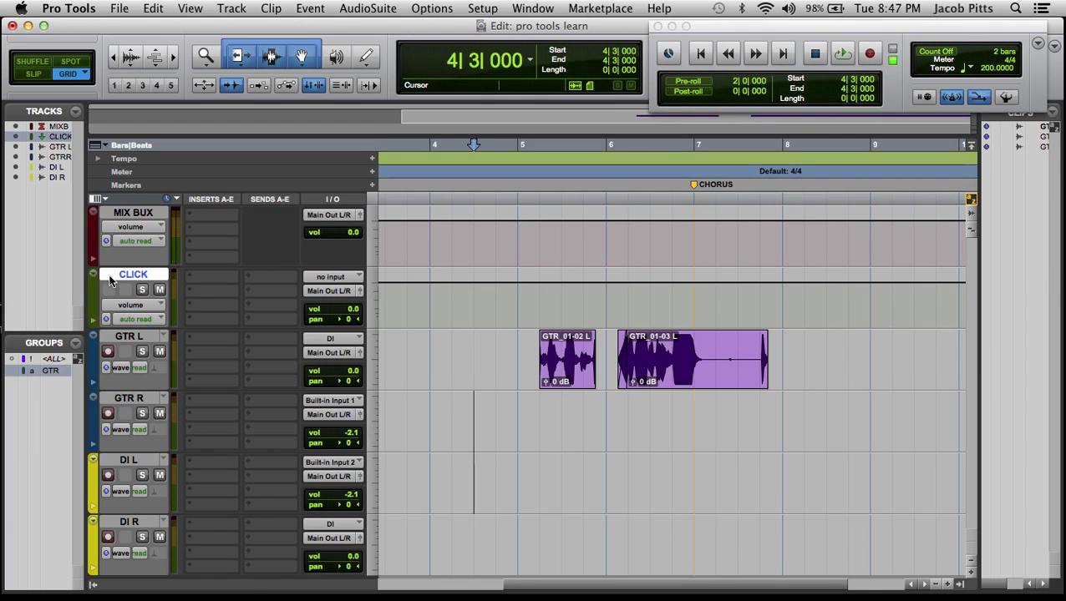
click(97, 200)
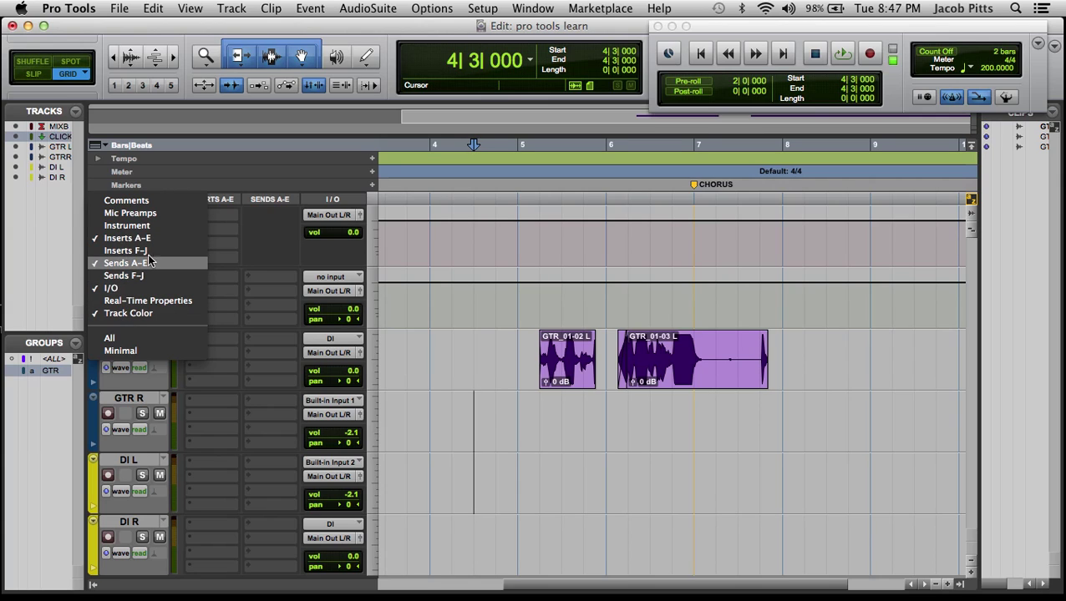
click(270, 241)
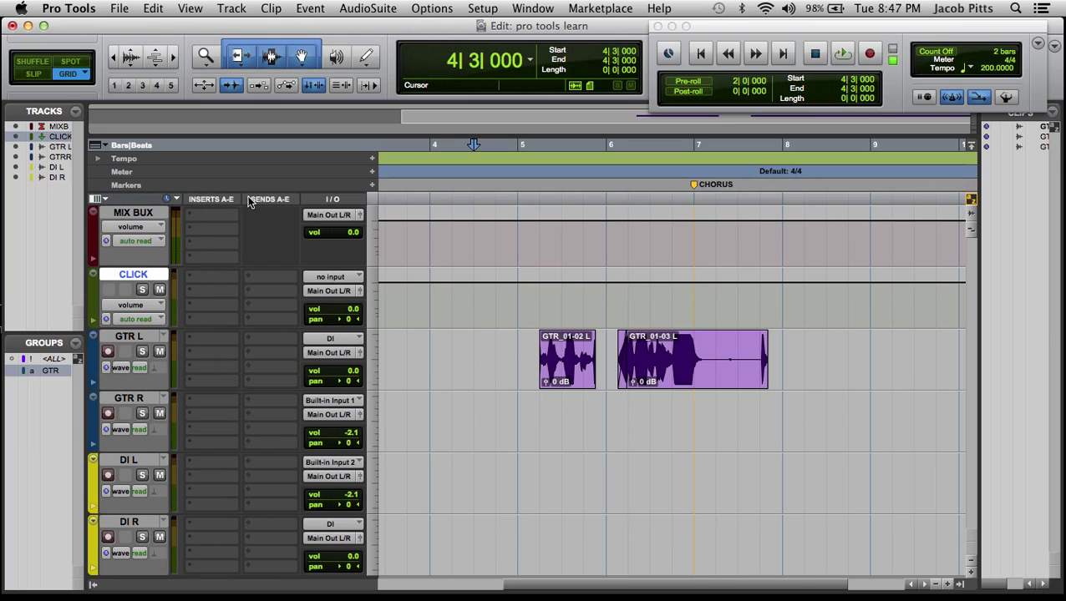
click(334, 219)
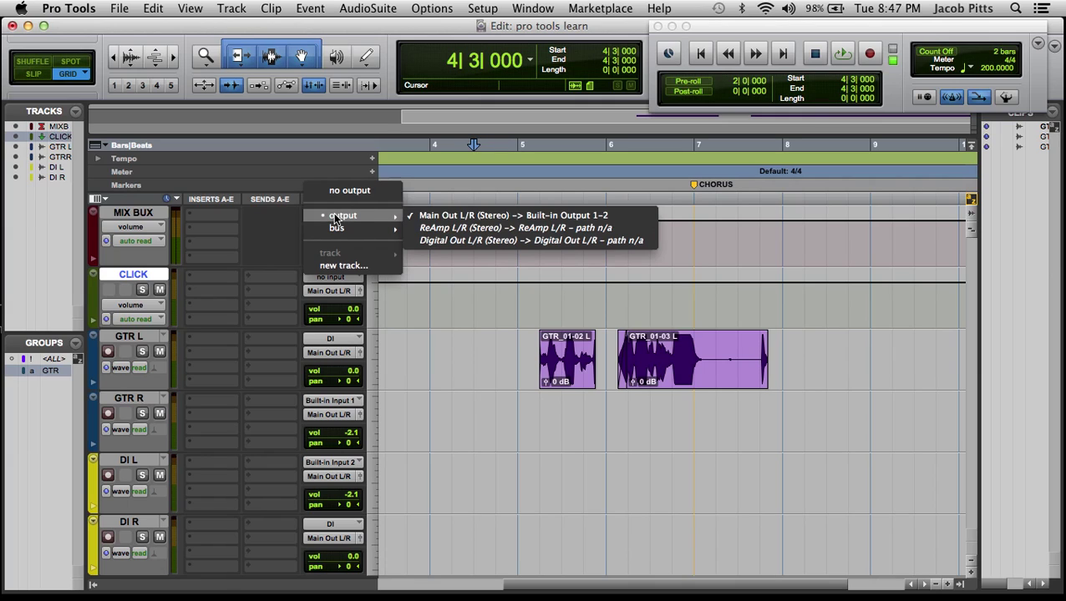
click(452, 218)
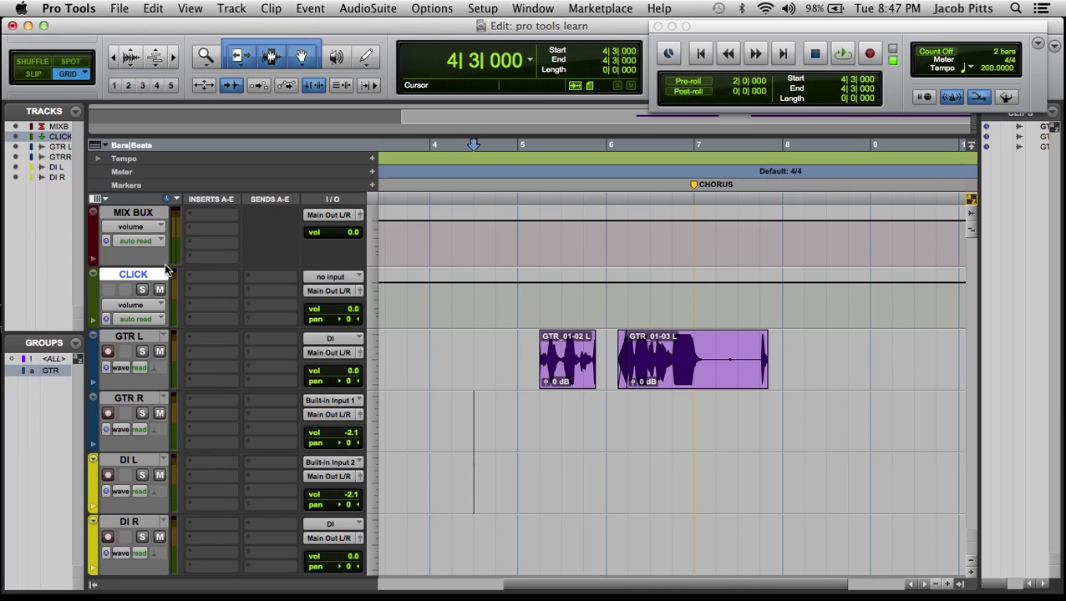
Insert the Instrument > Click (mono) plug-in in the CLICK track's first insert slot.
click(209, 281)
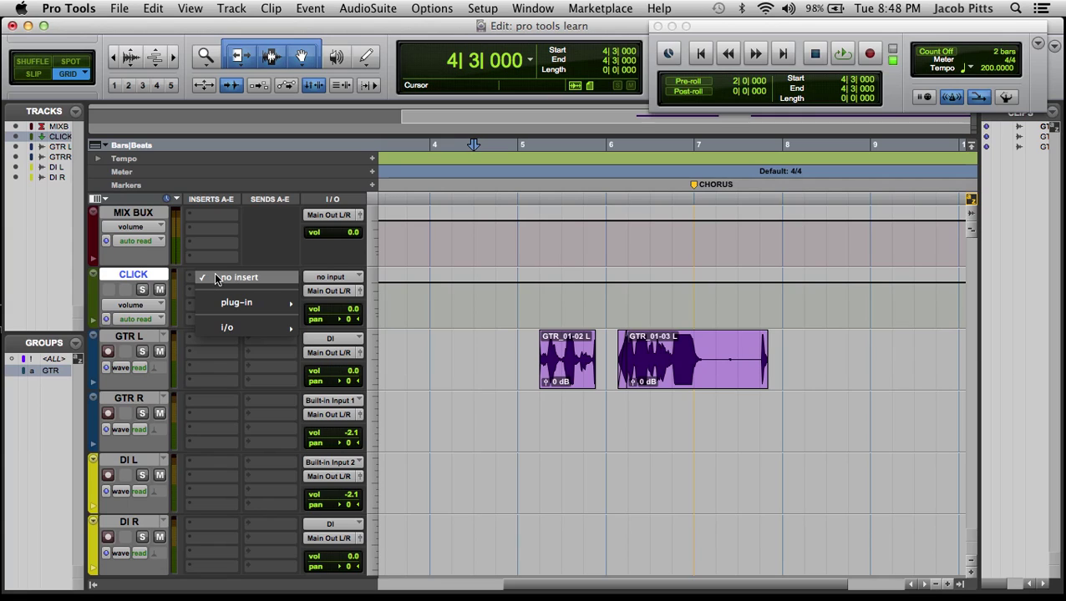
mouse_move(226, 307)
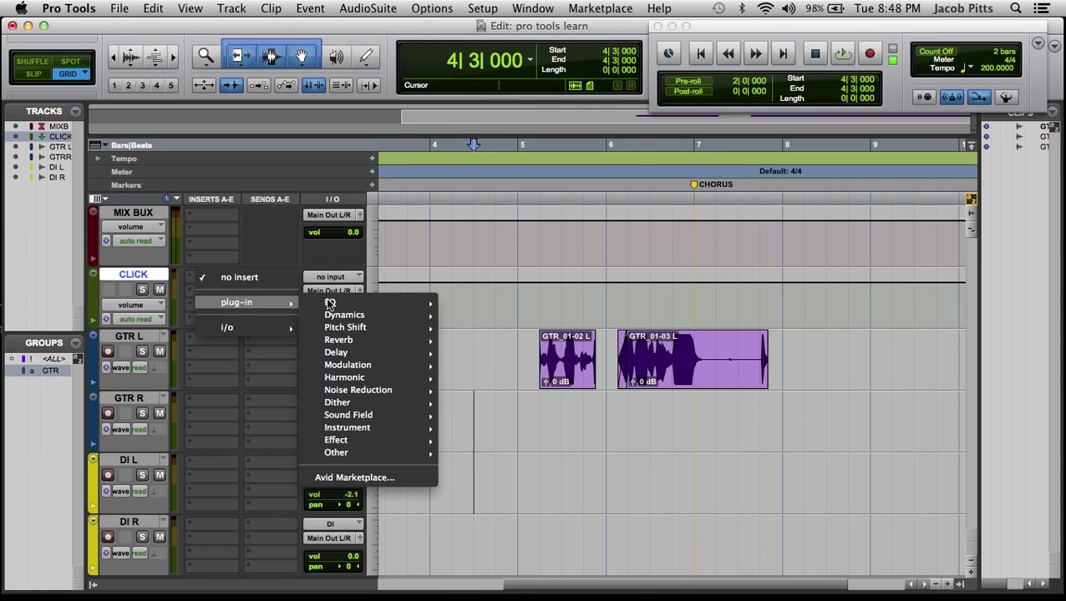
mouse_move(343, 304)
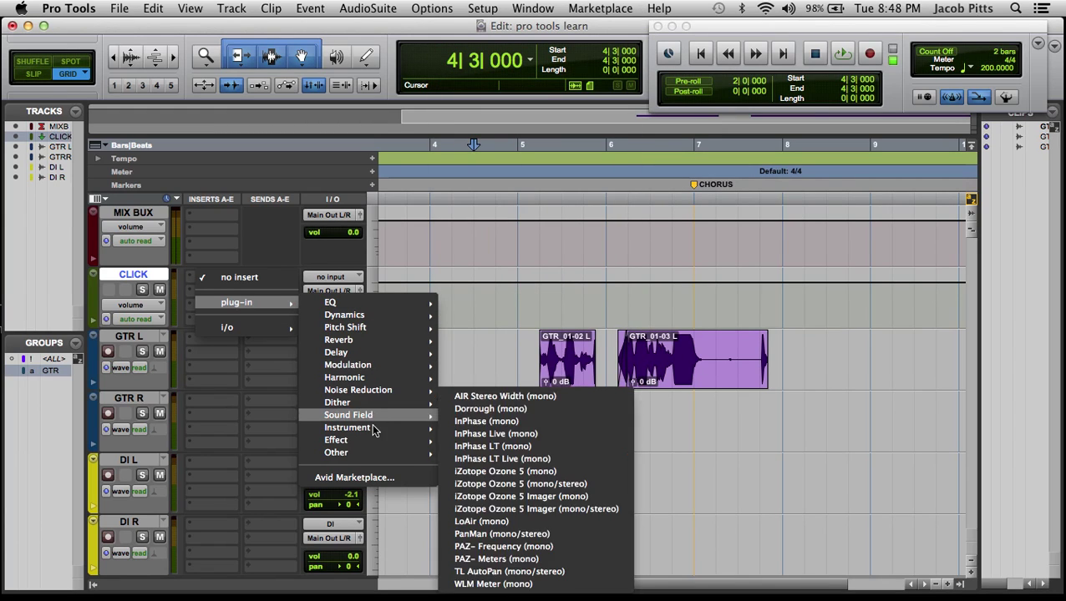
mouse_move(375, 434)
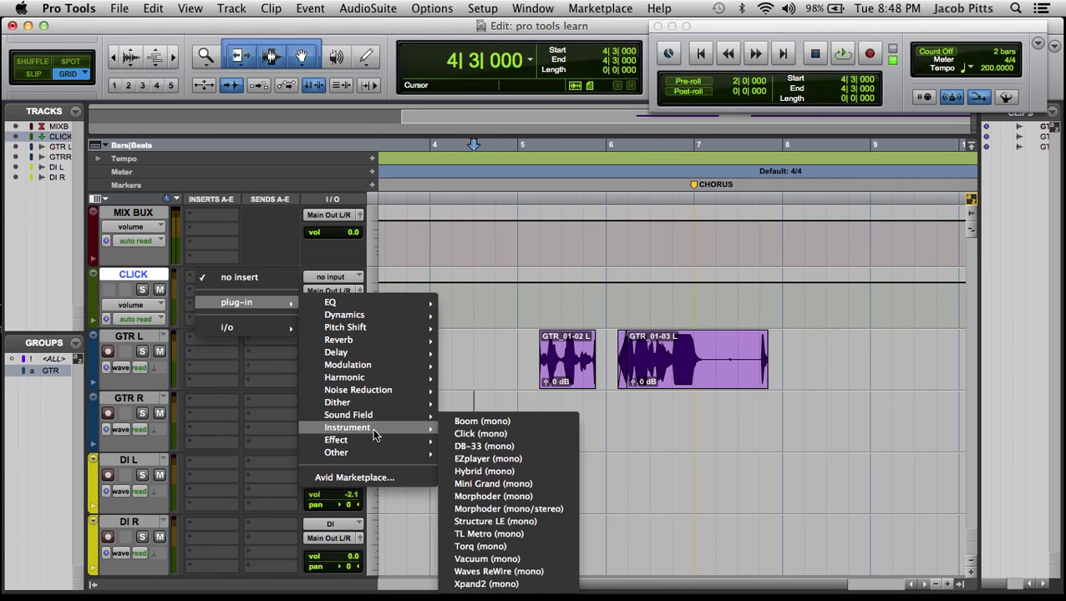
click(485, 434)
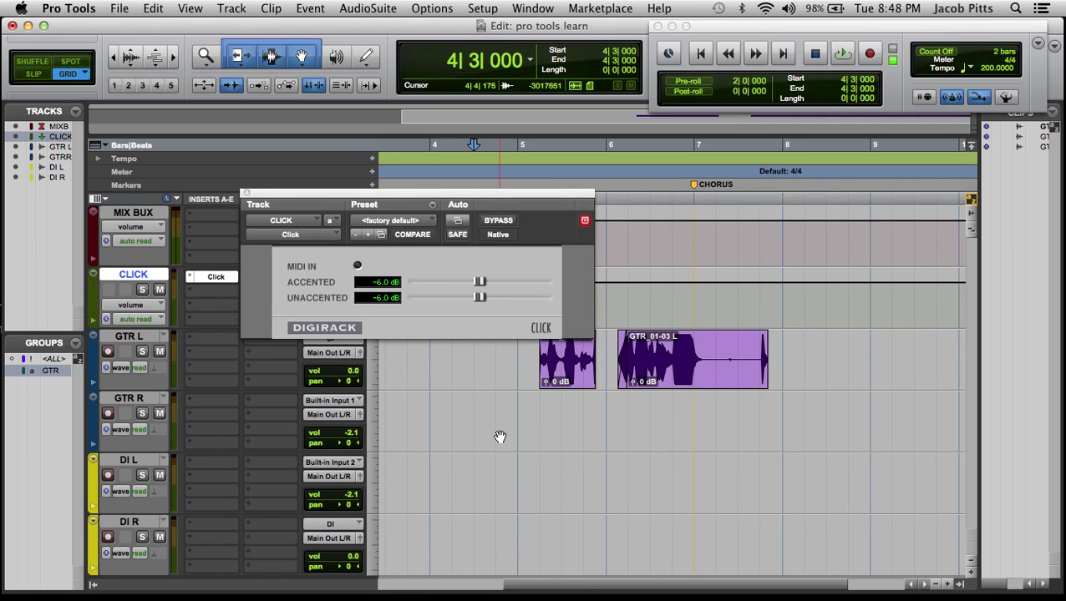
Set the Click plug-in to the Cowbell 2 preset and solo the CLICK and DI L tracks.
click(288, 221)
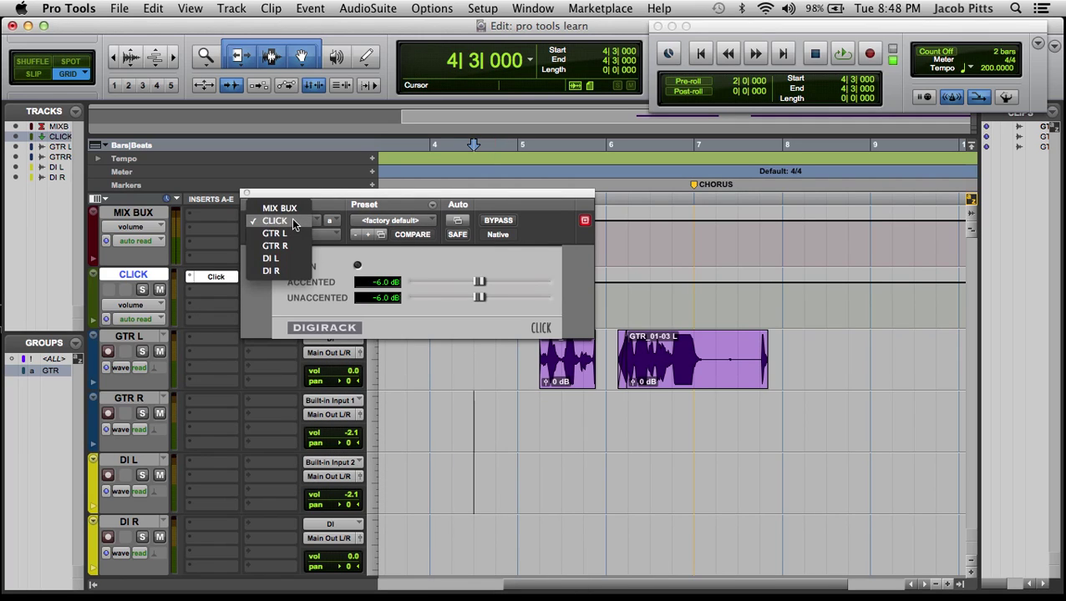
click(293, 224)
click(390, 221)
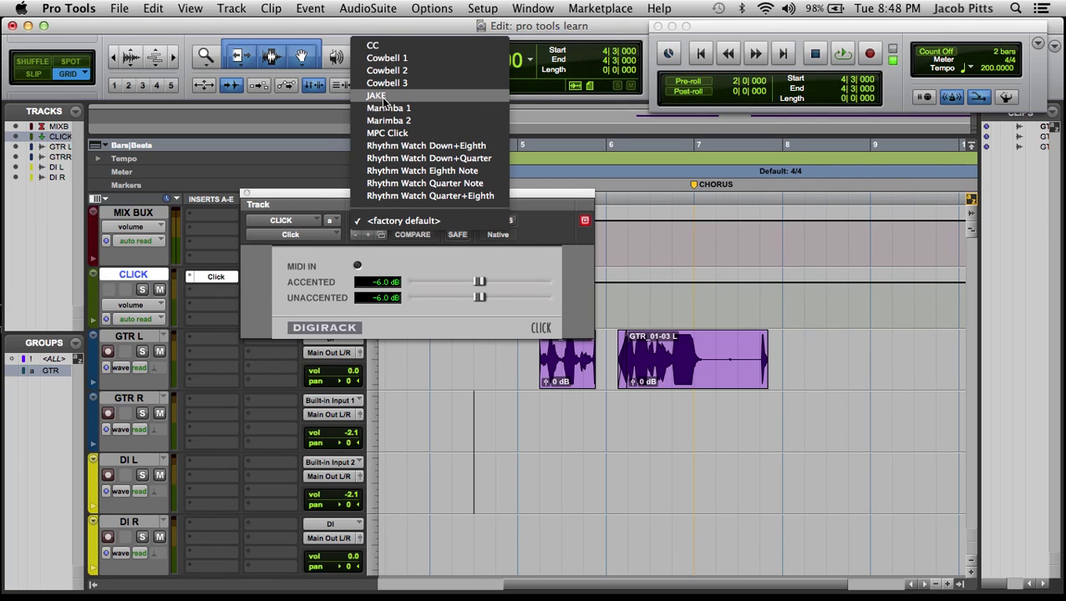
click(386, 70)
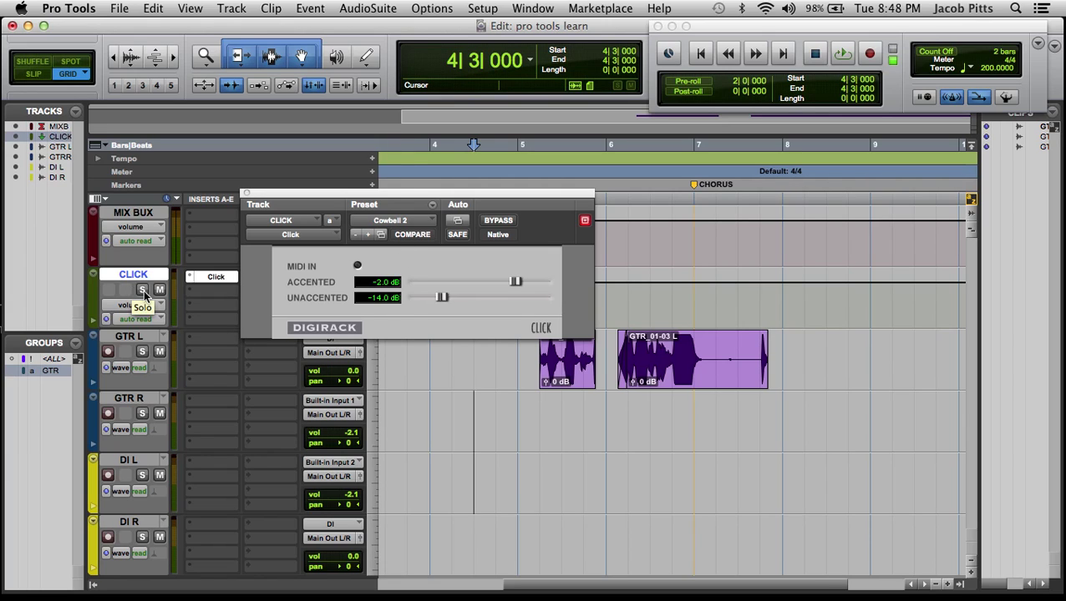
click(143, 290)
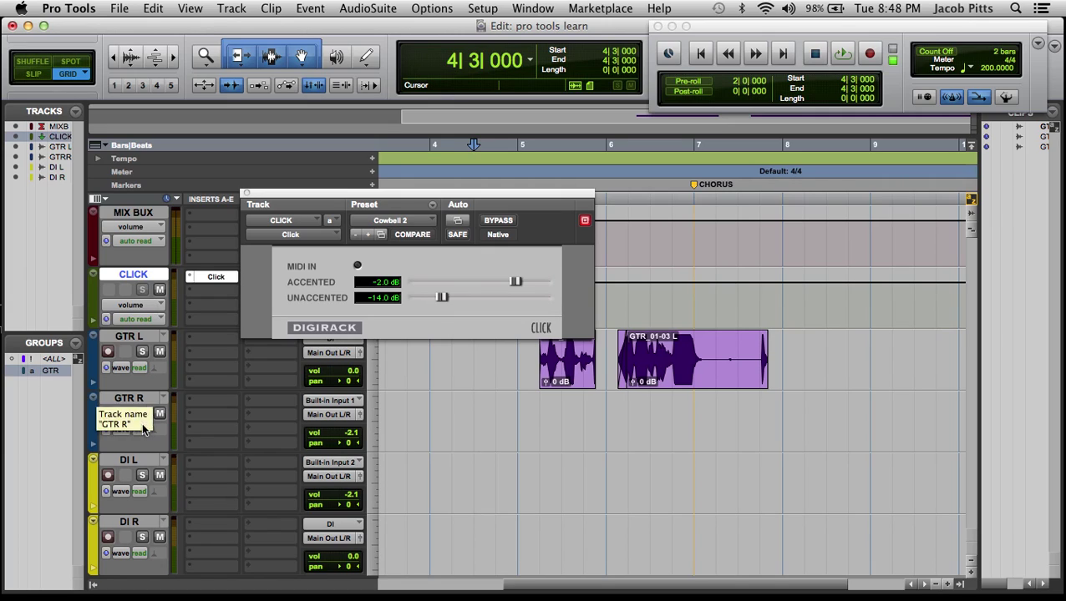
click(142, 475)
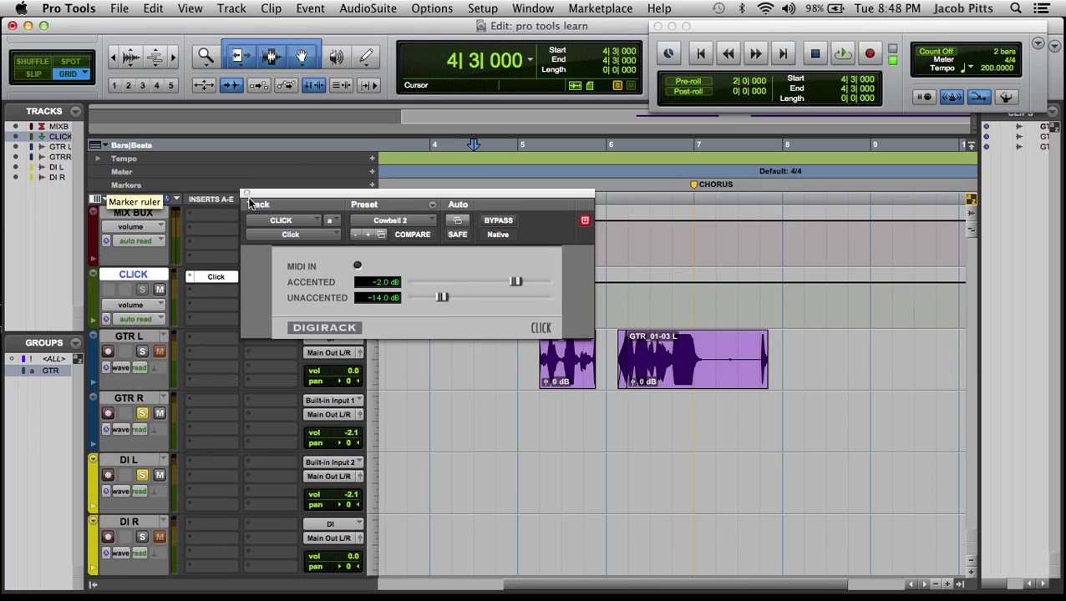
Play a short test of the click, then close the Click plug-in window.
key(space)
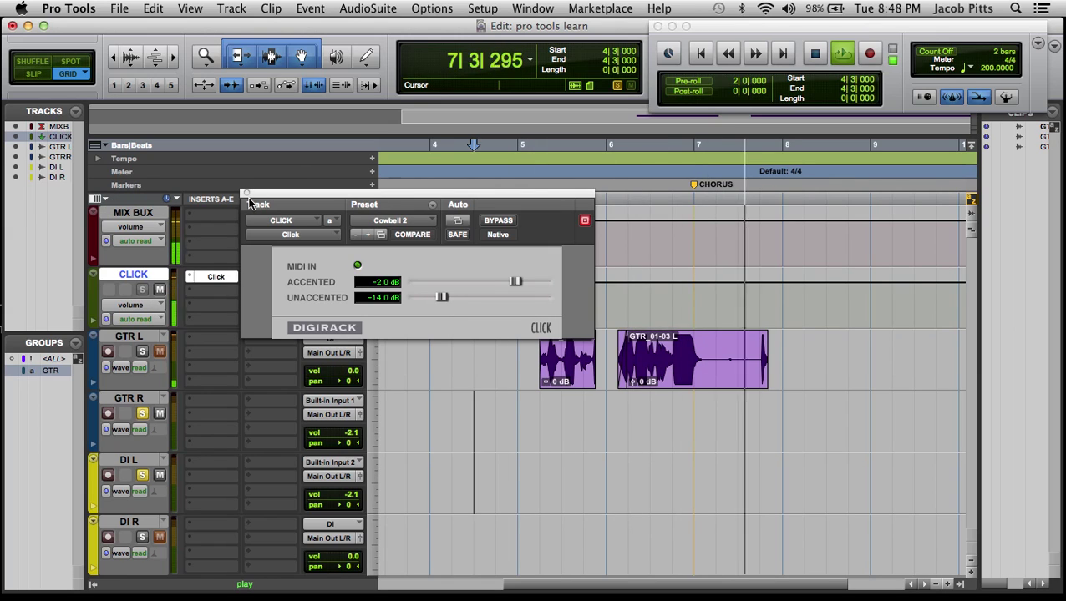
key(space)
click(247, 193)
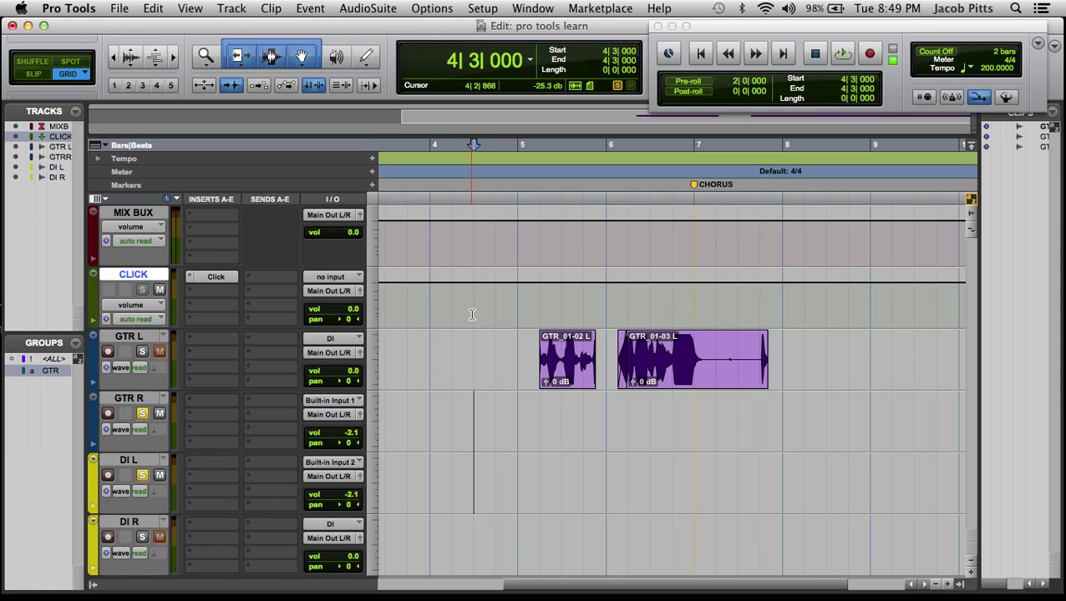
Turn on the metronome, test it with playback, and leave it enabled.
click(952, 97)
key(space)
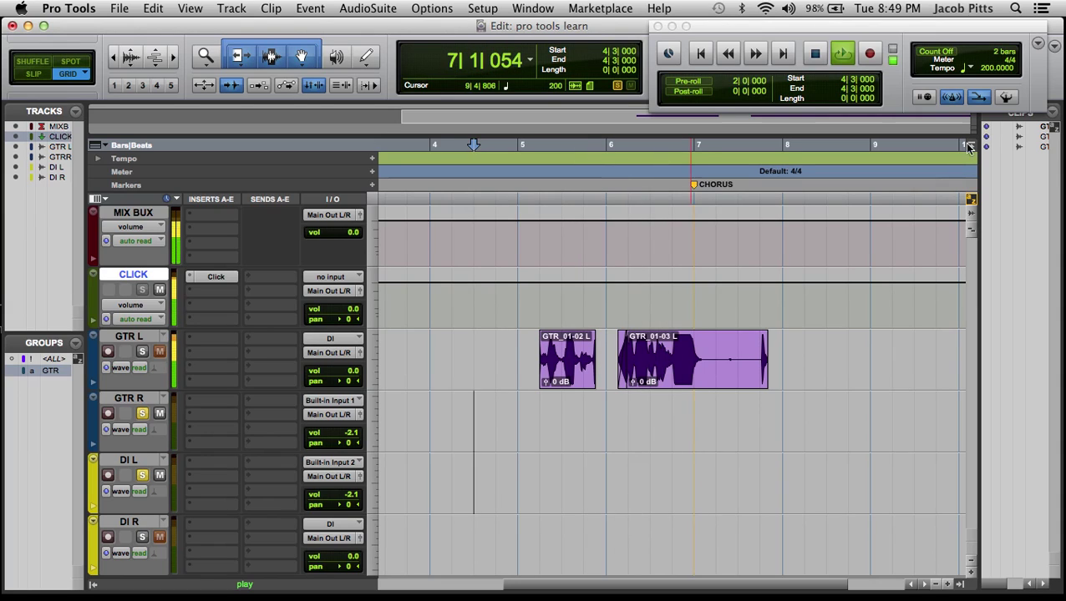
key(space)
click(952, 96)
click(951, 97)
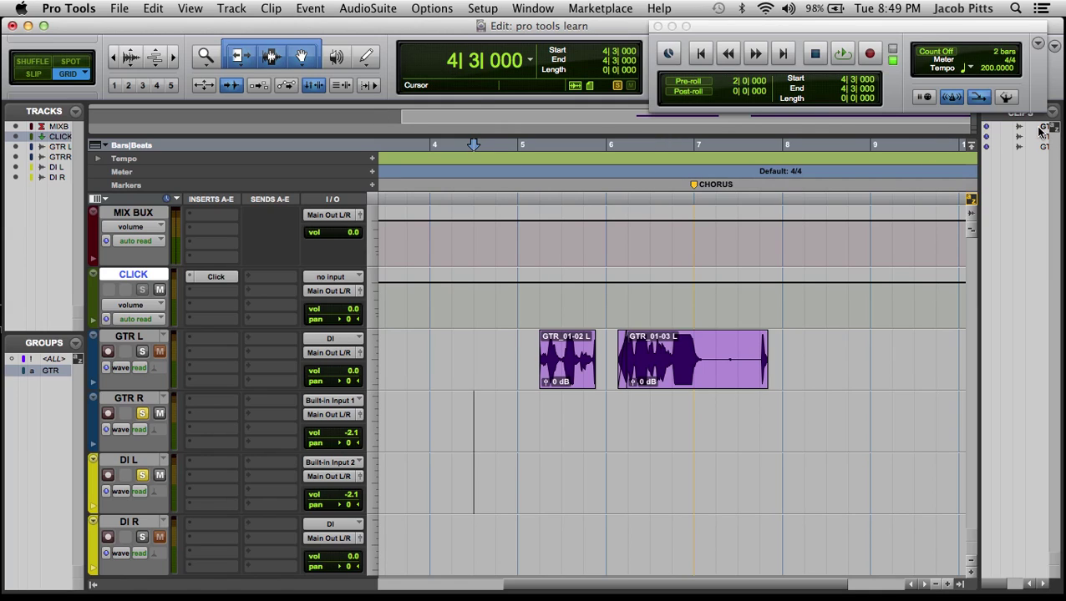
Delete the two split guitar clips from the GTR L track.
drag(830, 359, 452, 354)
key(Delete)
click(719, 300)
click(601, 347)
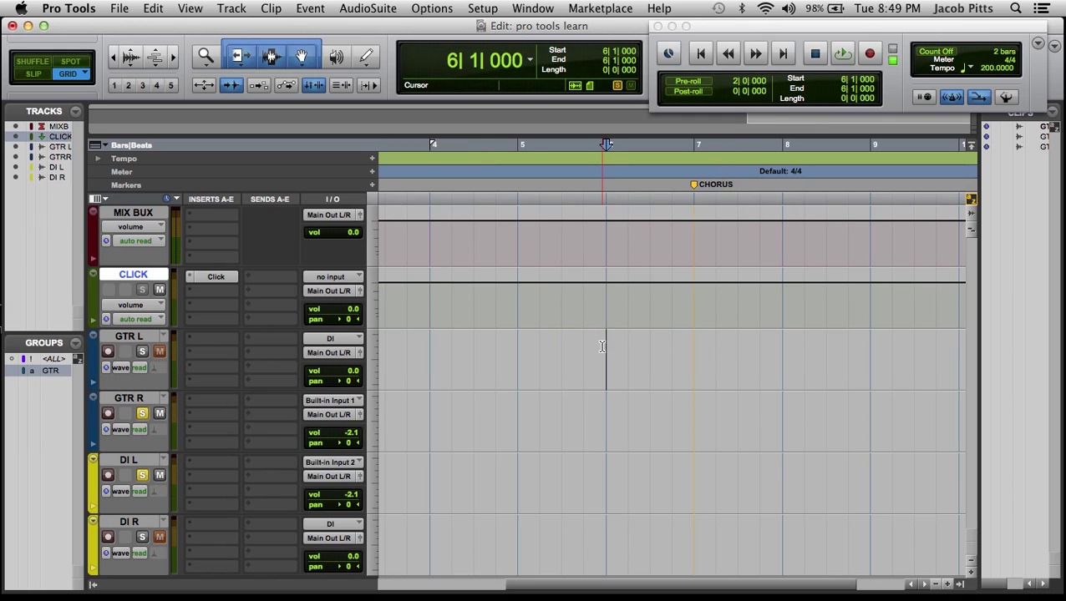
Drag GTR_01 L from the Clips list onto GTR L starting at 5|4.
click(1043, 128)
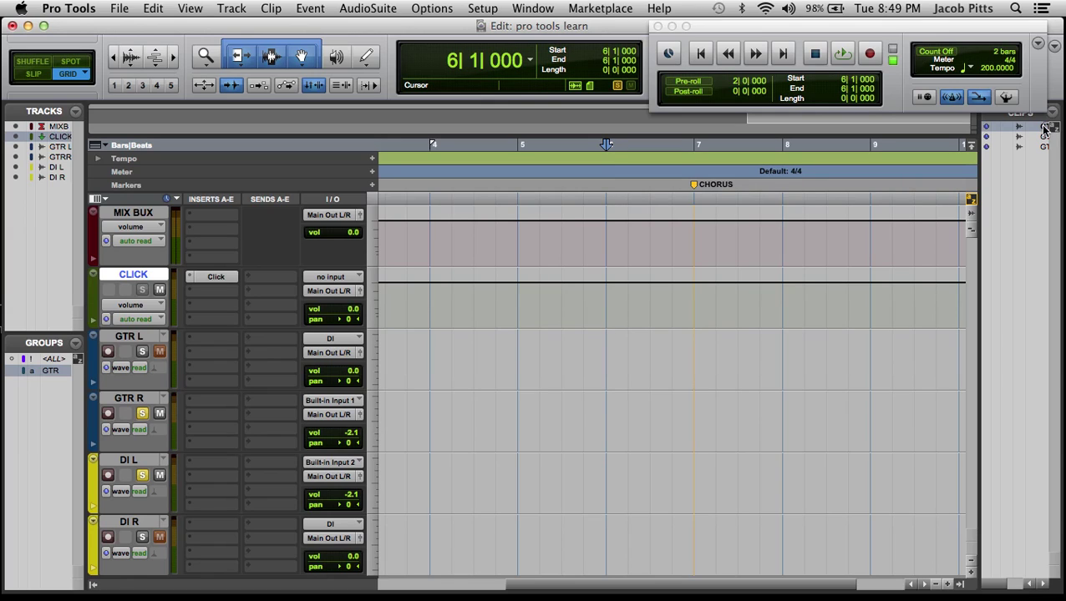
drag(1042, 128, 587, 369)
click(551, 346)
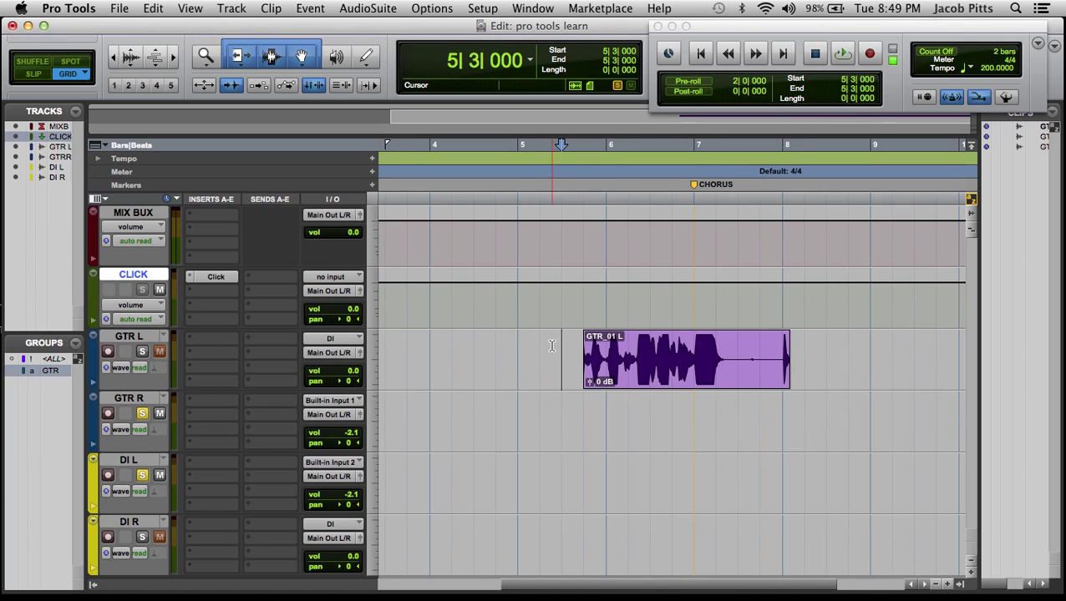
Separate the GTR_01 L clip into pieces at 7|1–7|2, 6|1–6|3 and 7|3–7|4.
drag(810, 32, 789, 28)
click(660, 380)
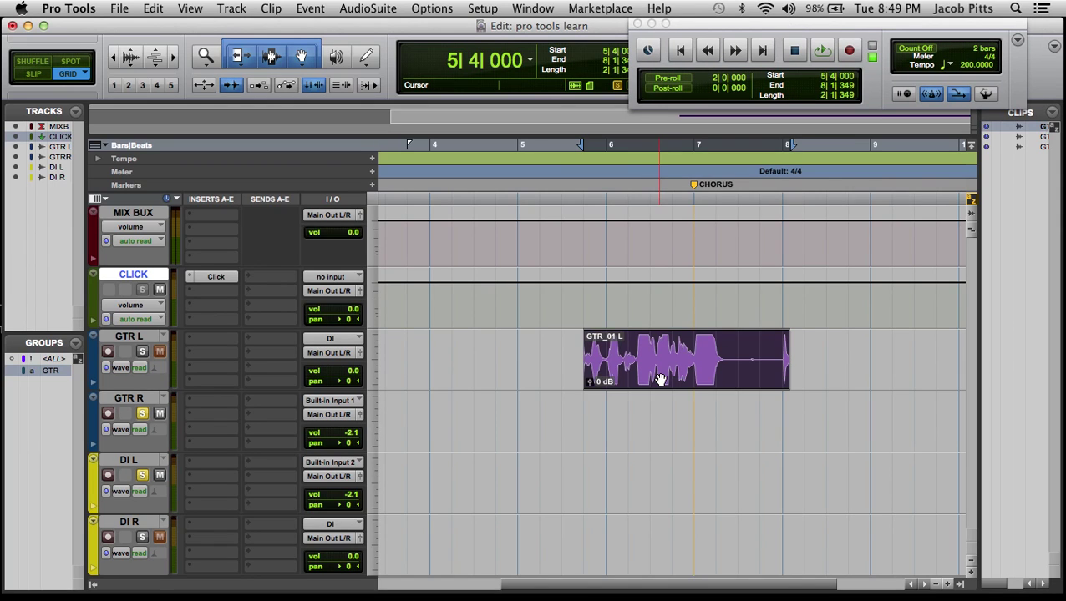
click(840, 351)
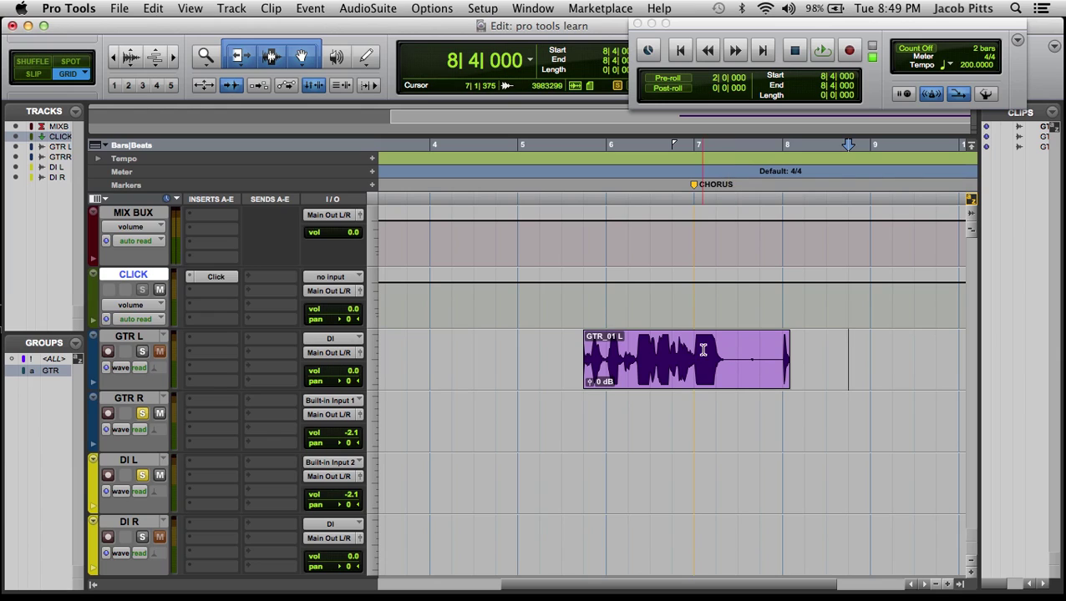
drag(700, 349, 706, 351)
key(super+e)
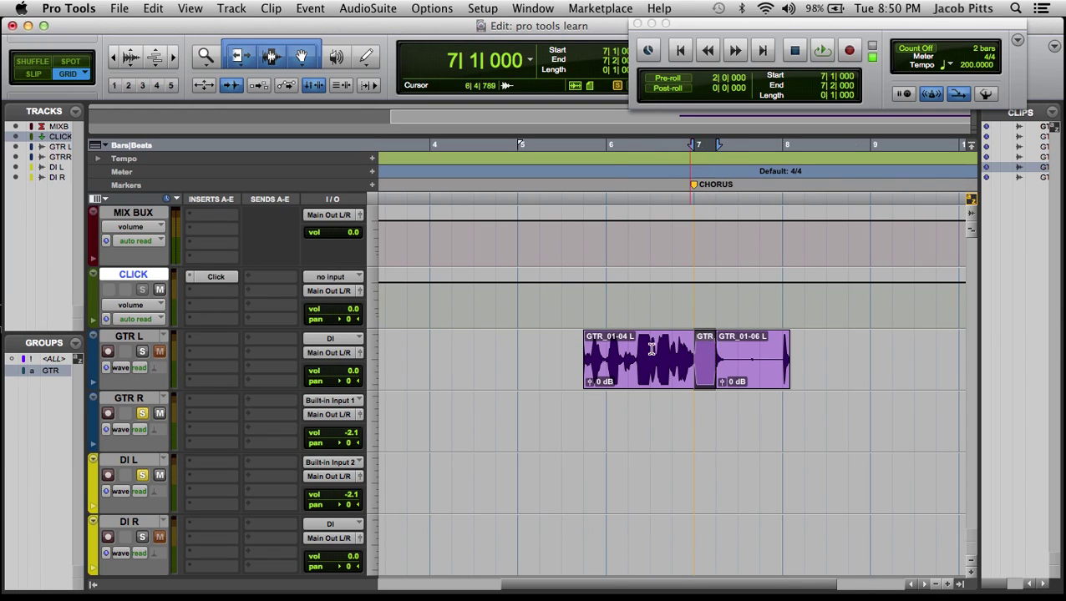
drag(608, 351, 673, 352)
key(super+e)
drag(738, 351, 760, 351)
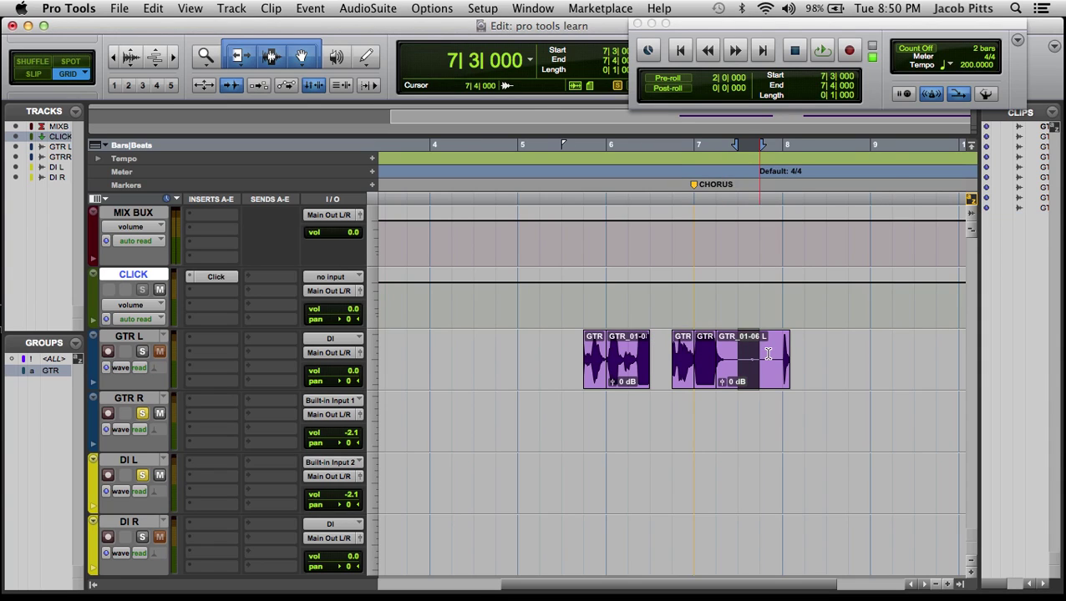
key(super+e)
click(831, 355)
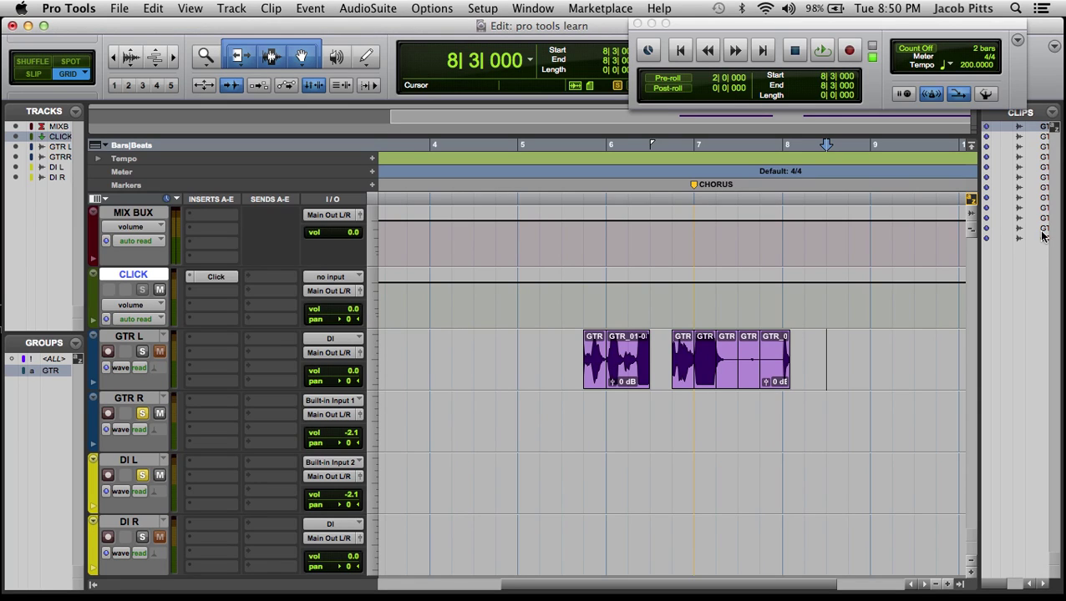
Delete the GTR pieces at 7|3 and 7|2 and the first piece near 5|4.
click(1037, 166)
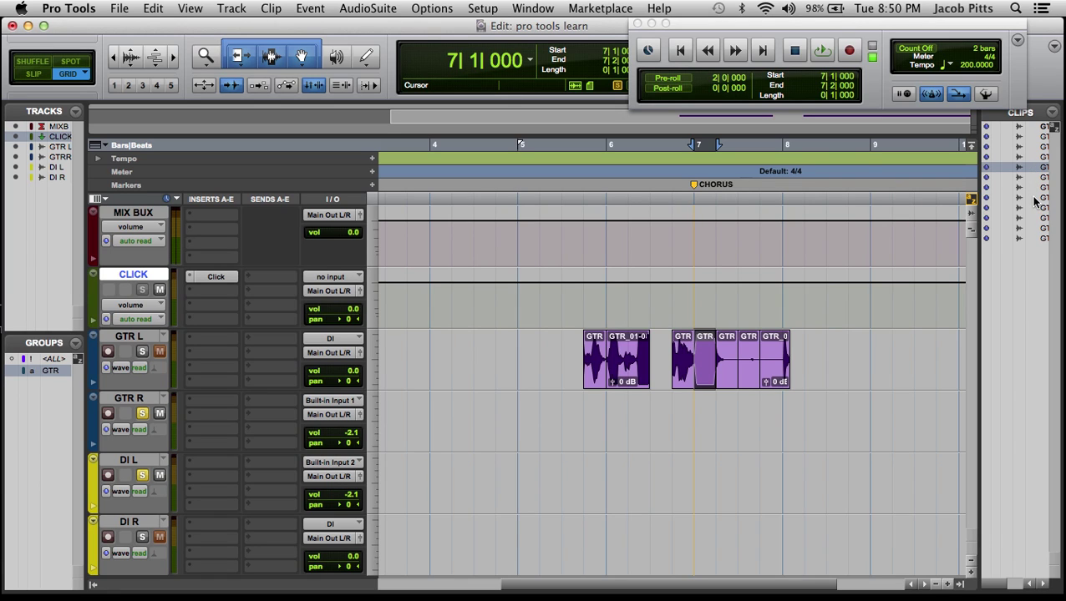
click(751, 377)
key(Delete)
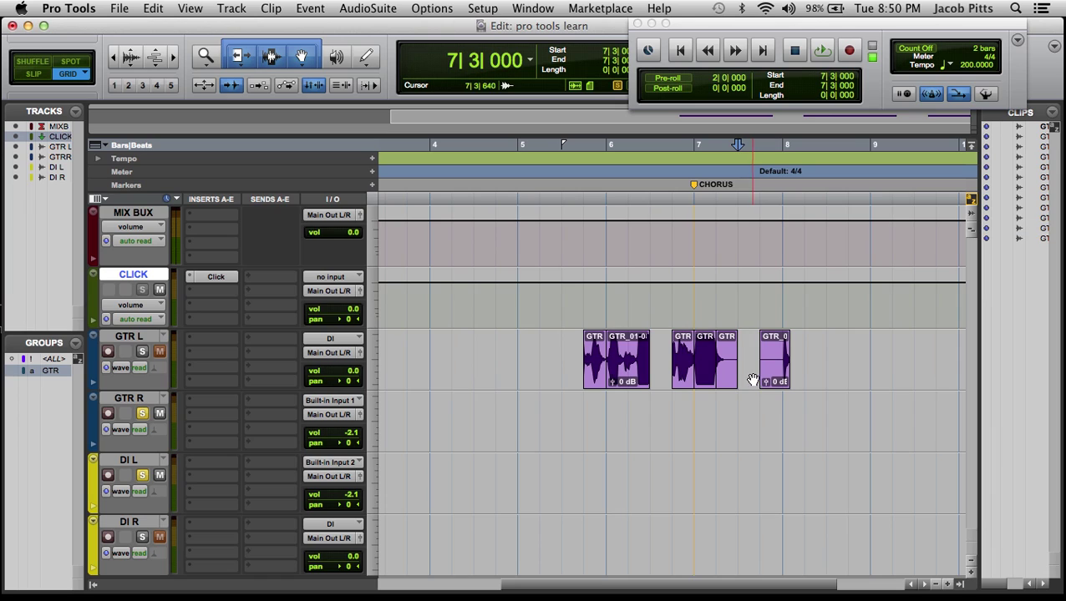
click(726, 380)
key(Delete)
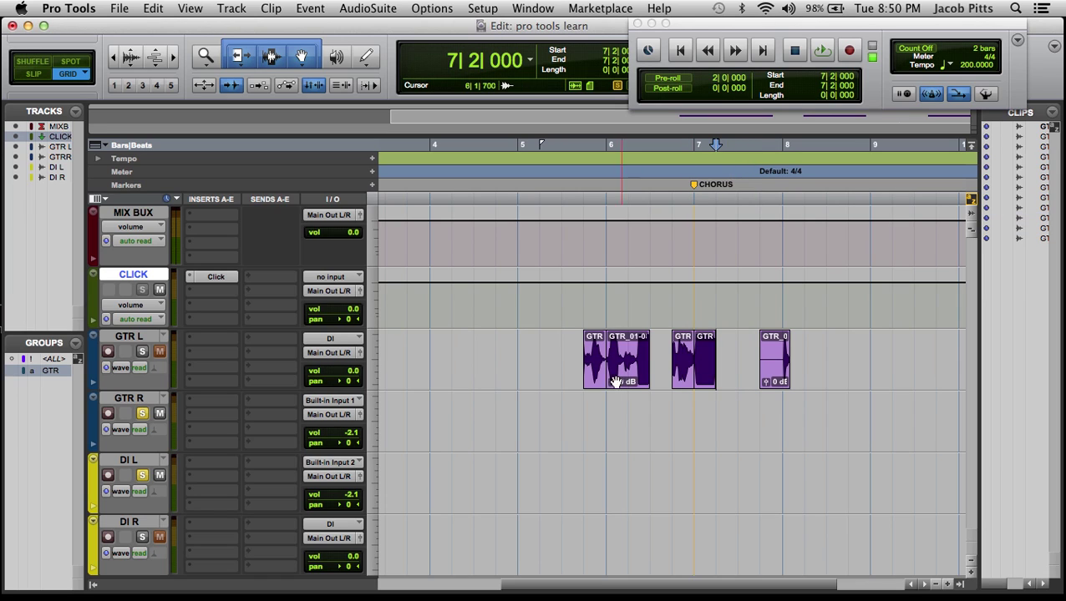
click(595, 382)
key(Delete)
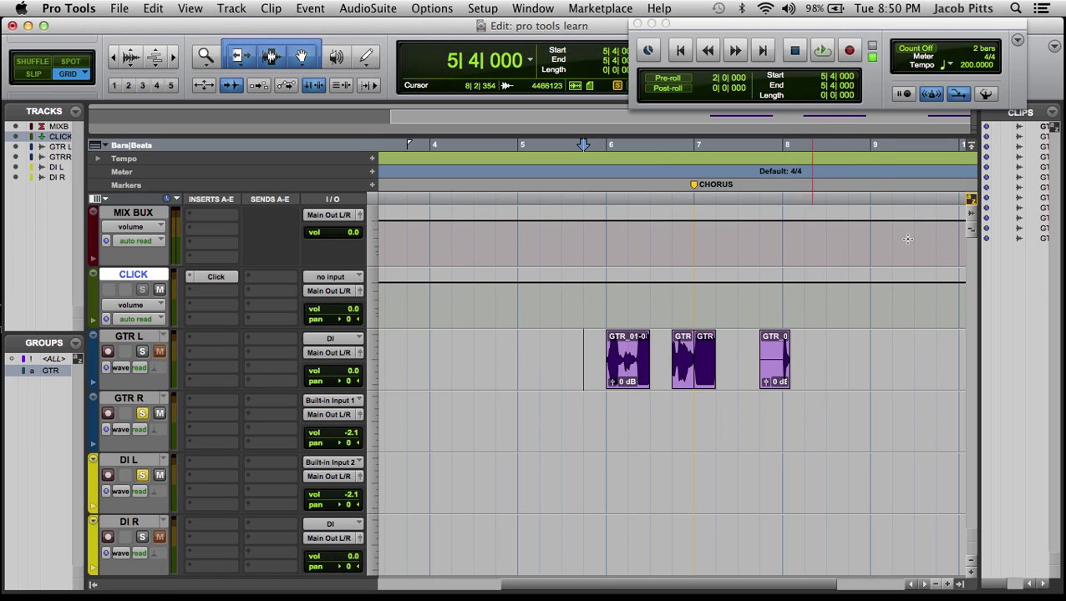
Select all unused clips in the Clips list and remove them from the session.
click(1050, 113)
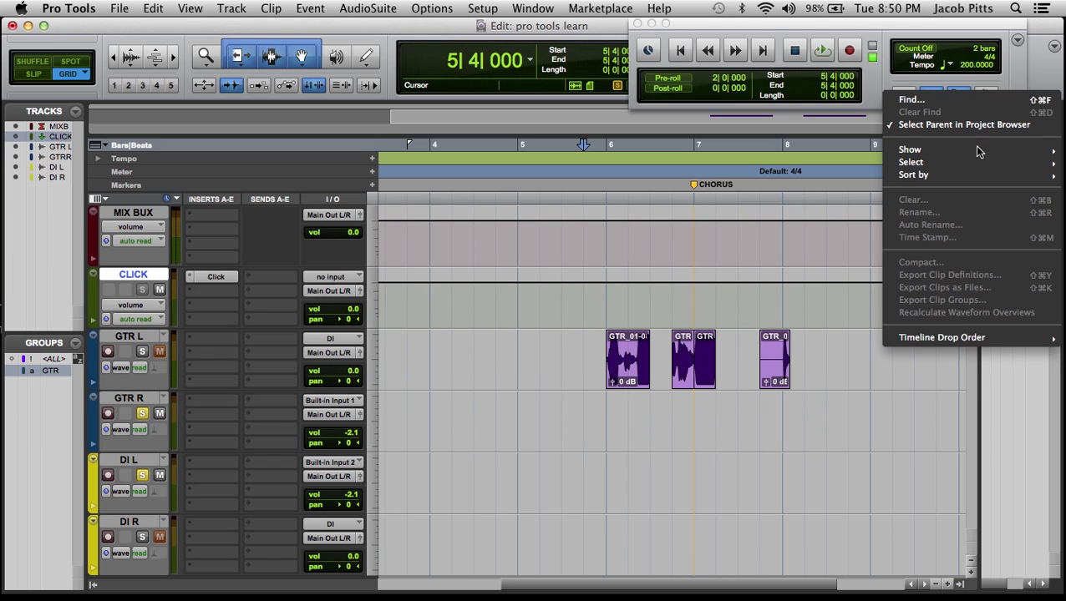
mouse_move(963, 162)
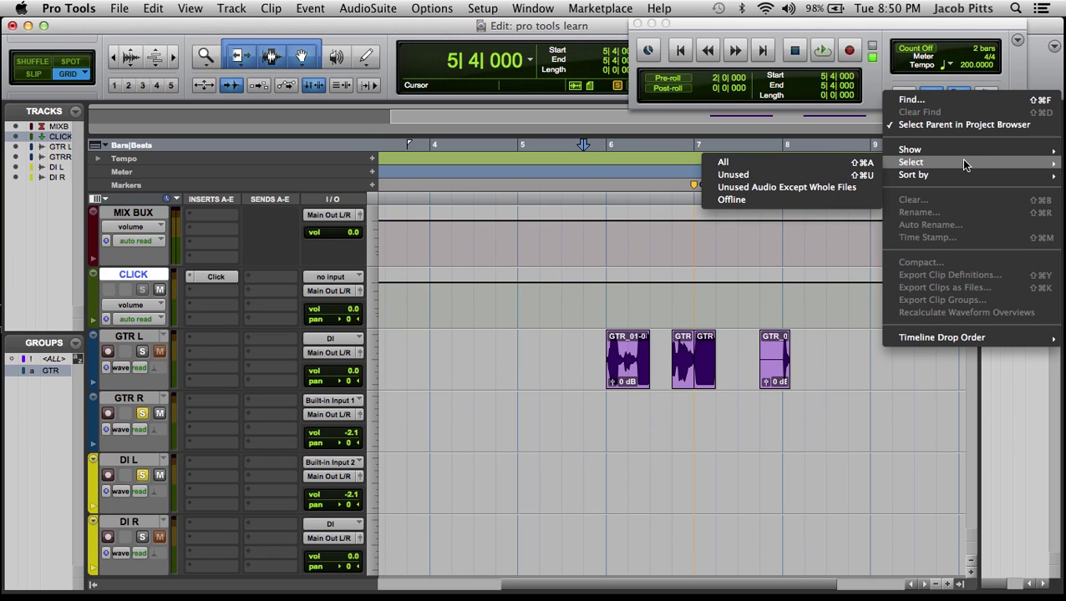
click(823, 177)
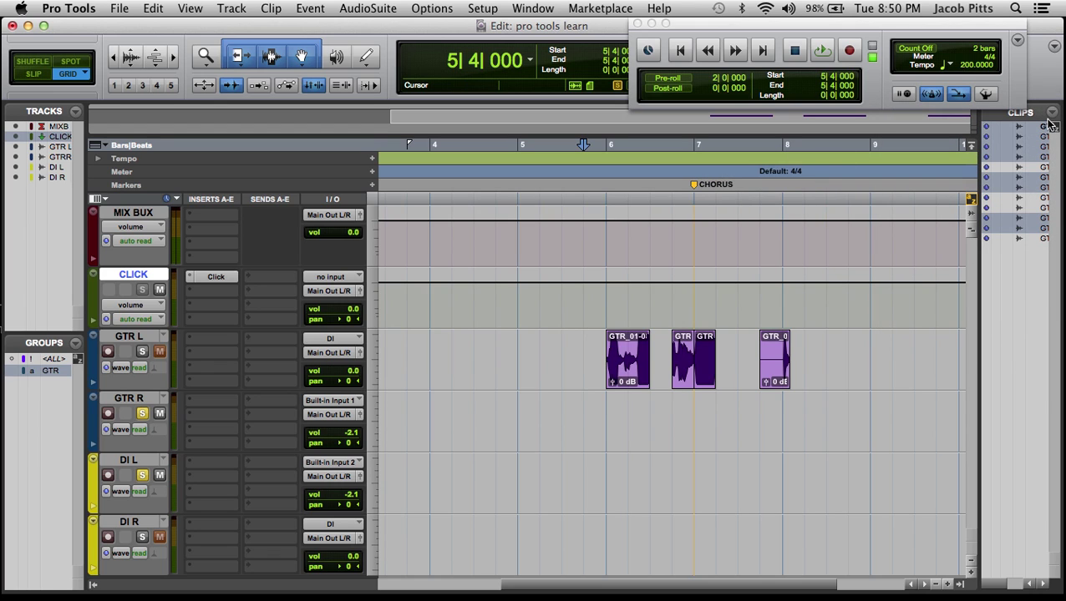
click(1053, 115)
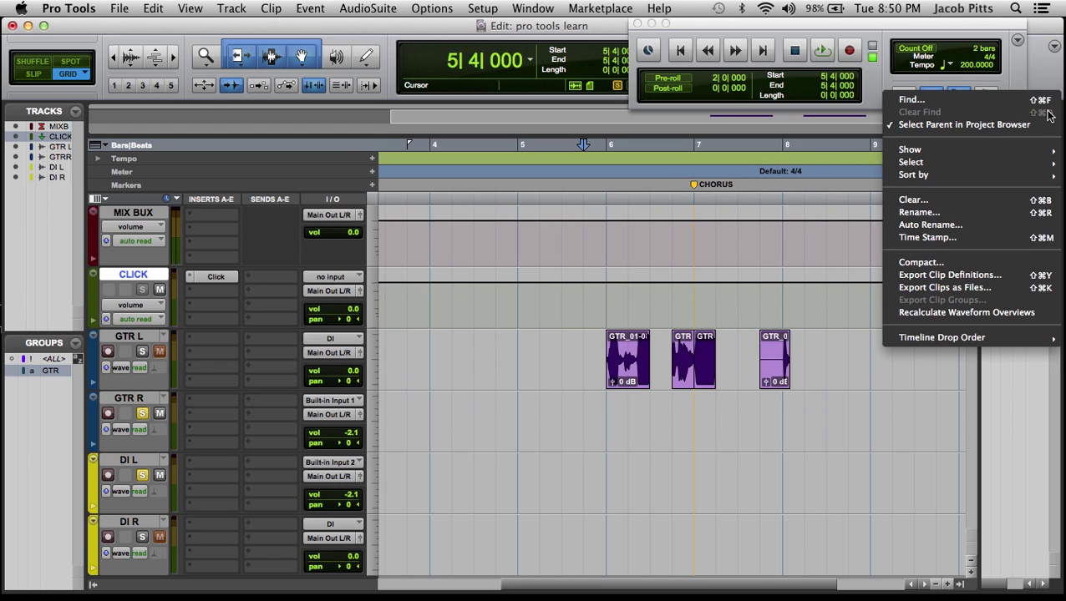
click(934, 202)
click(662, 282)
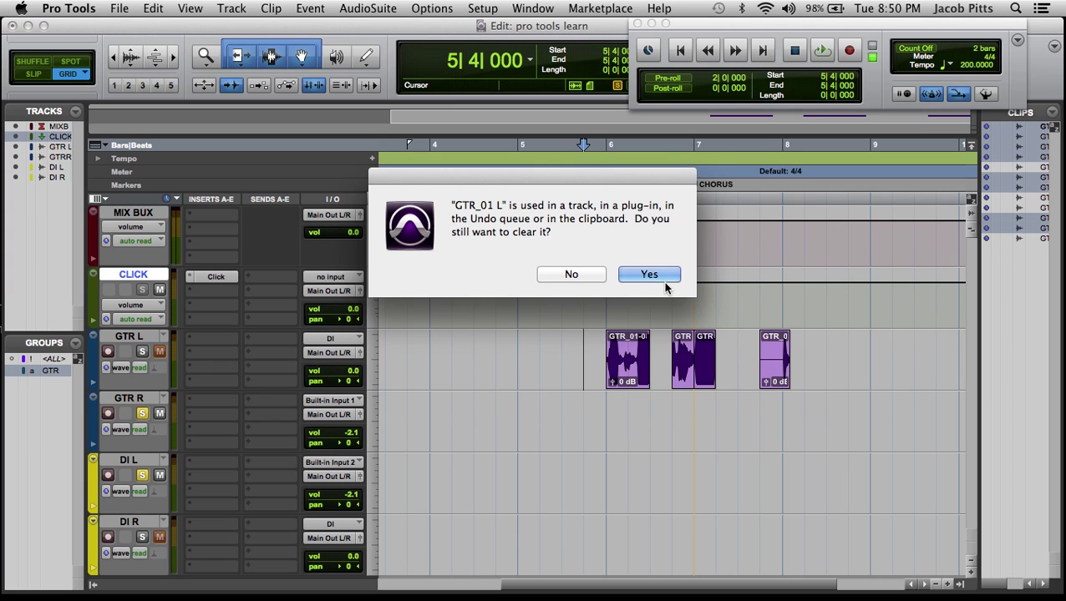
click(649, 275)
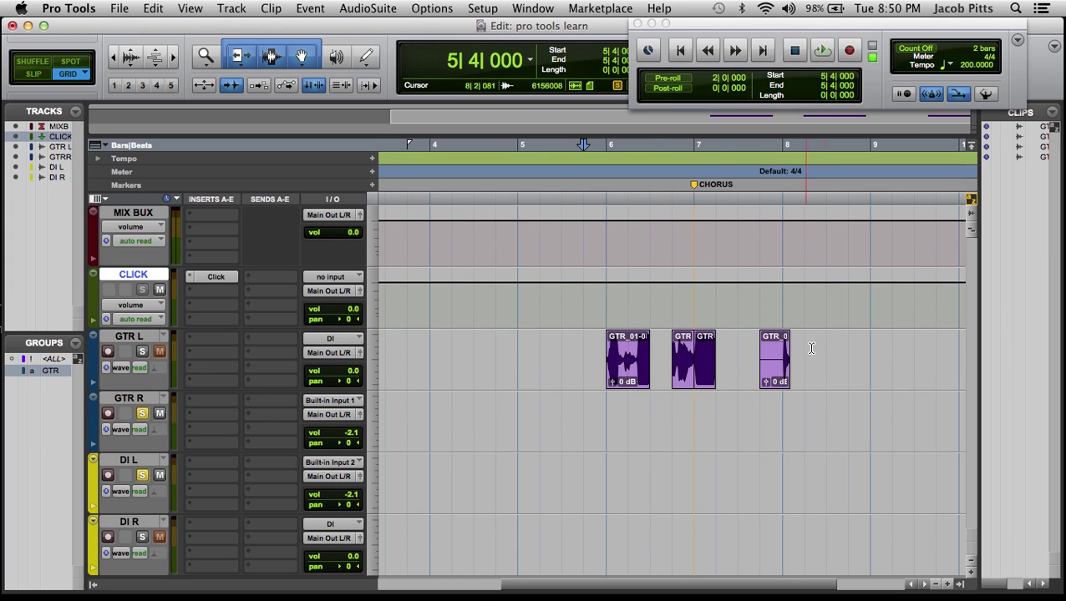
Move the edit point on GTR L to the start of bar 5.
click(821, 351)
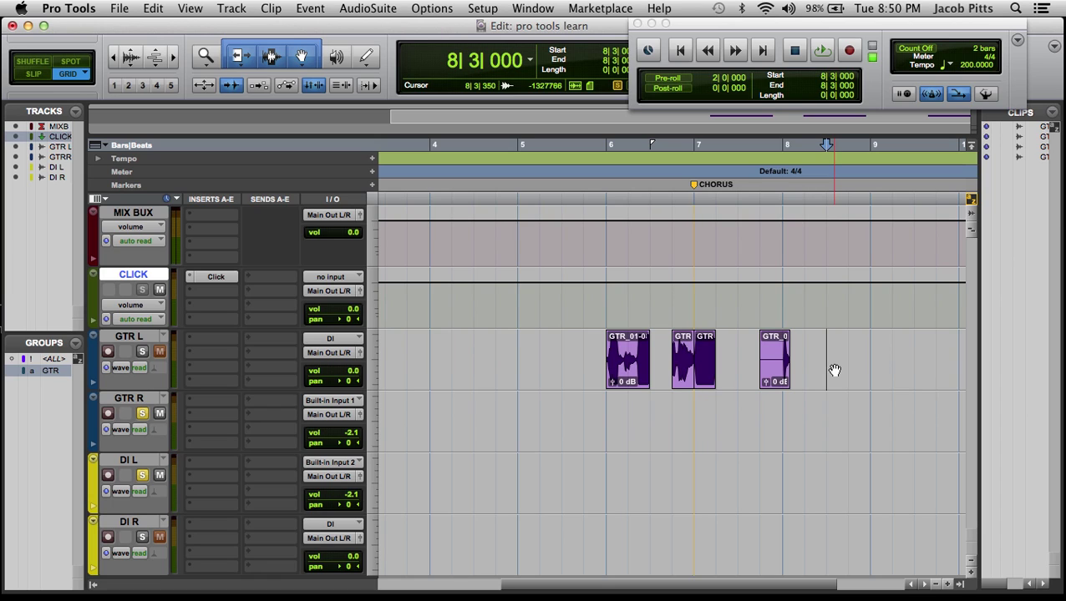
click(809, 348)
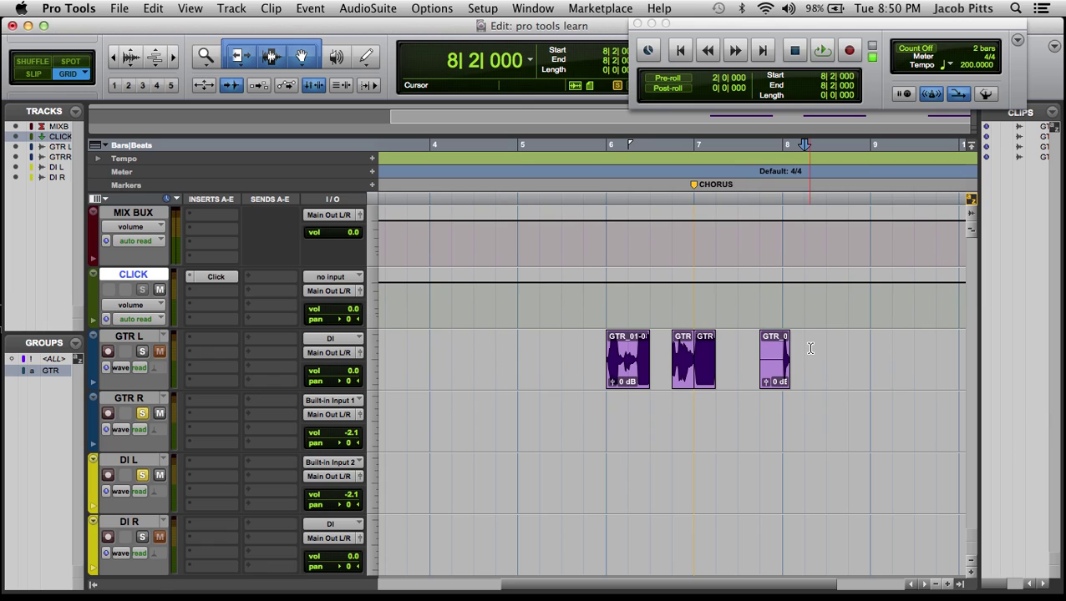
click(518, 349)
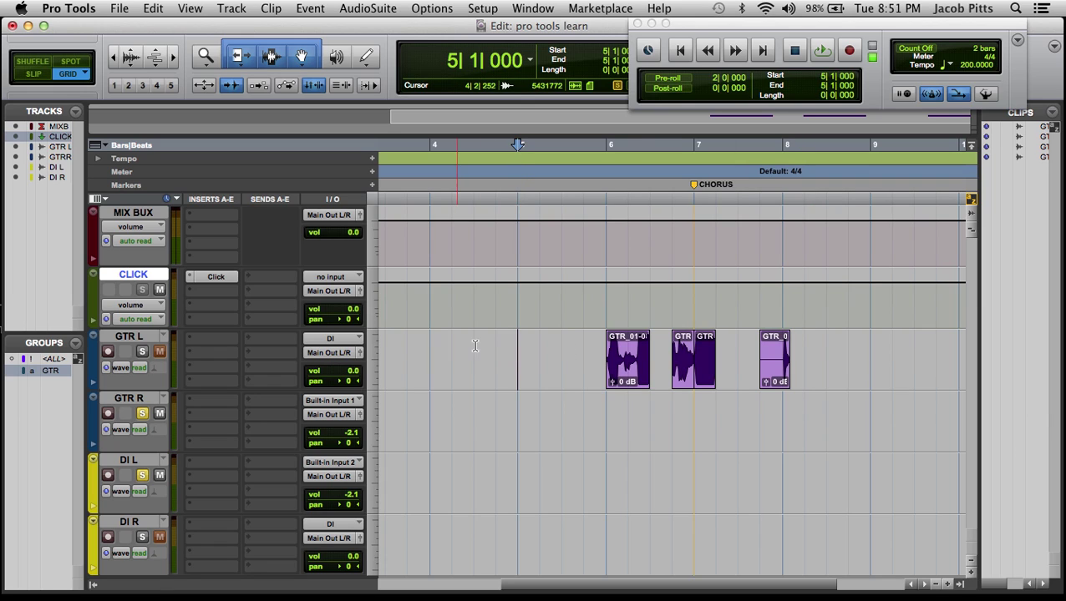